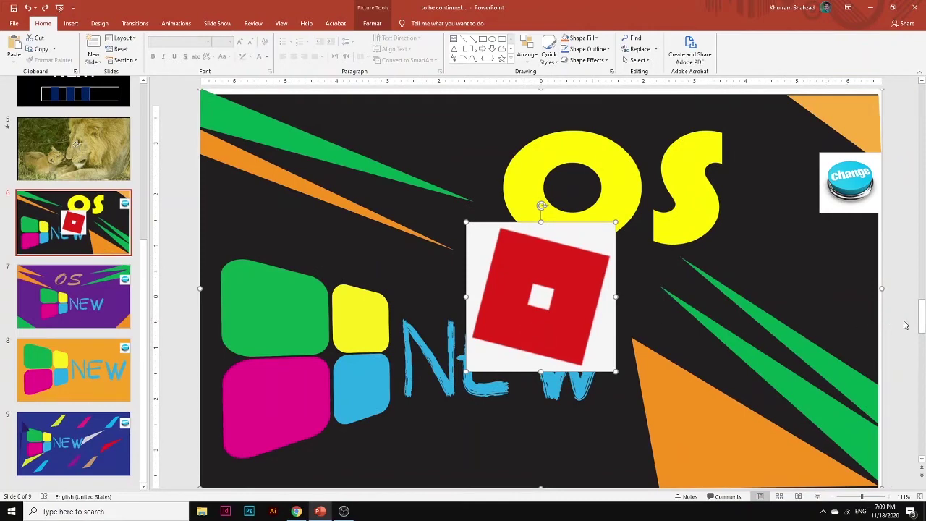
Delete the white-backed Roblox logo from slide 6 and switch to the logo image results in Chrome.
left_click(906, 324)
left_click(558, 303)
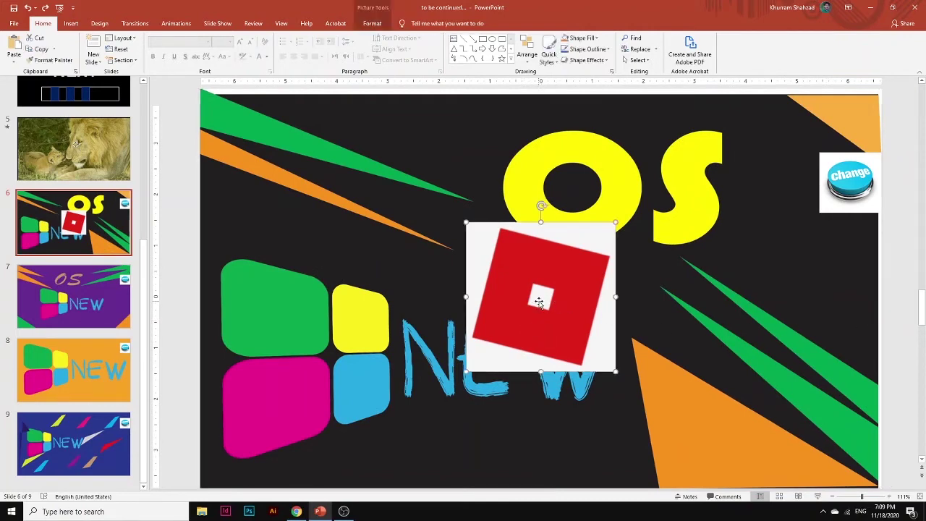
left_click_drag(614, 223, 536, 297)
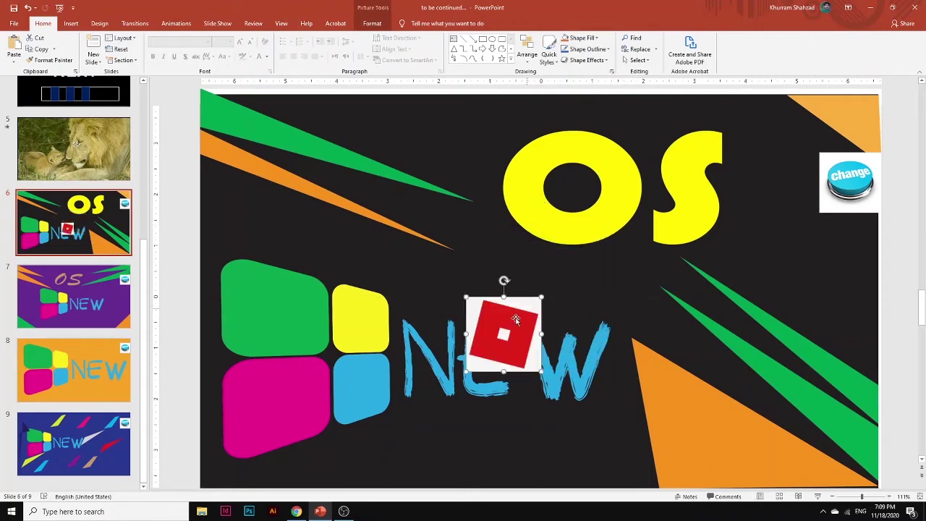
left_click_drag(489, 333, 250, 145)
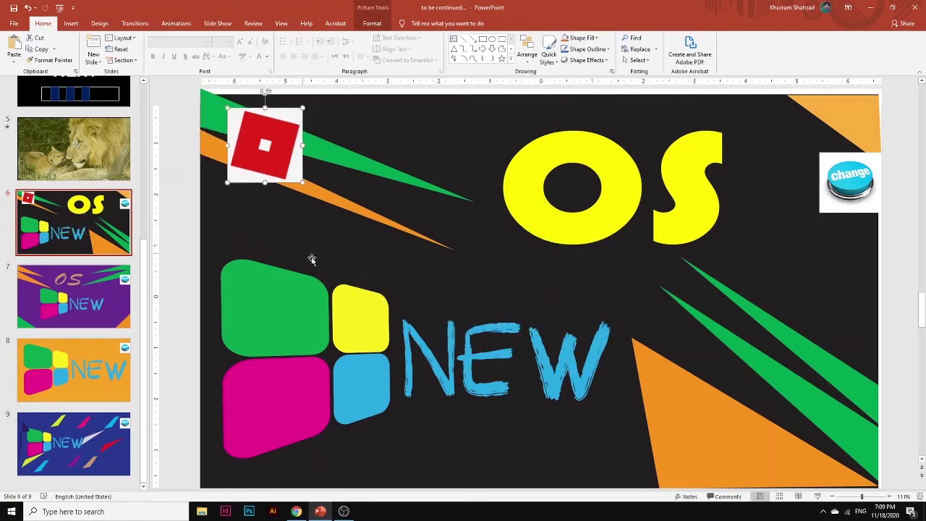
key("Delete")
left_click(296, 511)
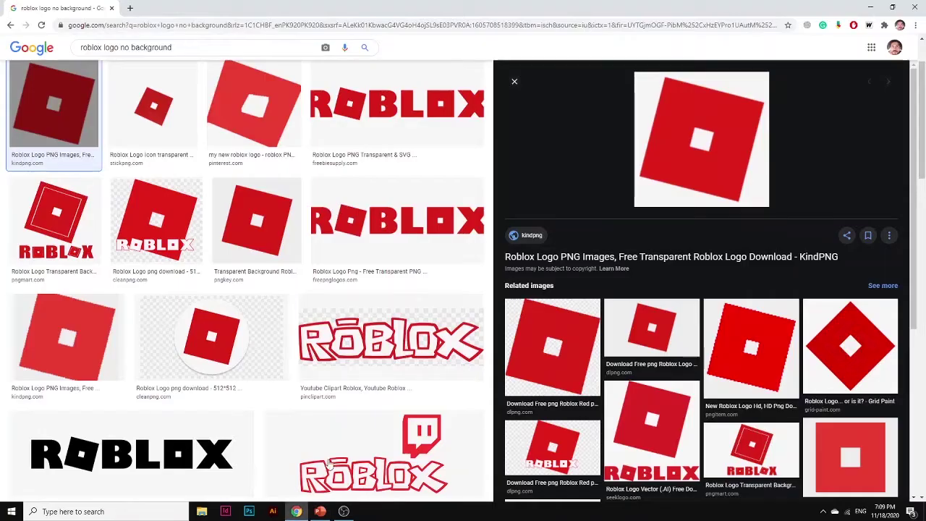
Try to download the Roblox logo PNG from the KindPNG site, closing the site's pages at the end.
scroll(702, 269, "up", 2)
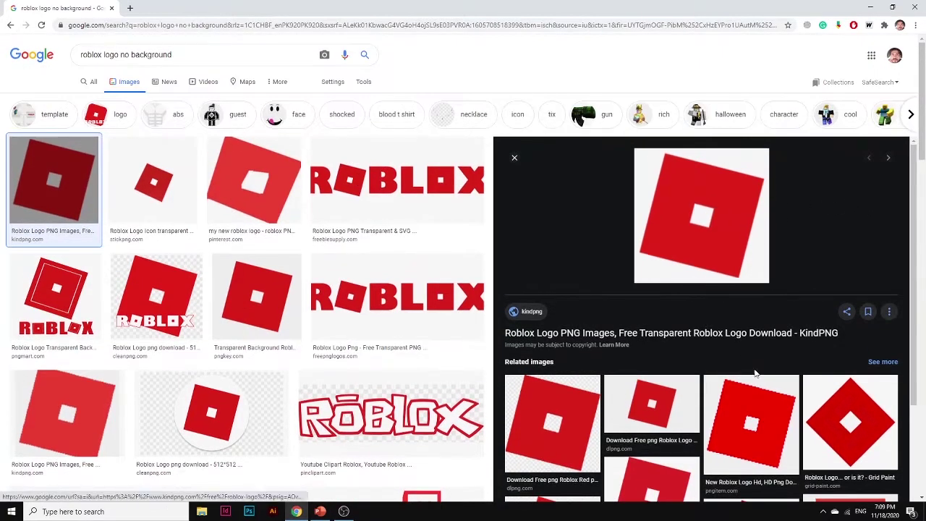
left_click(672, 334)
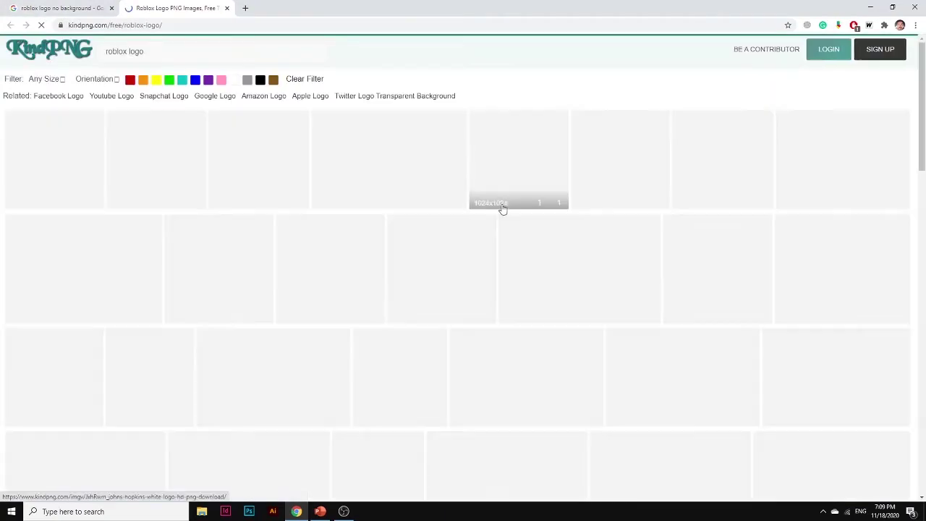
left_click(78, 170)
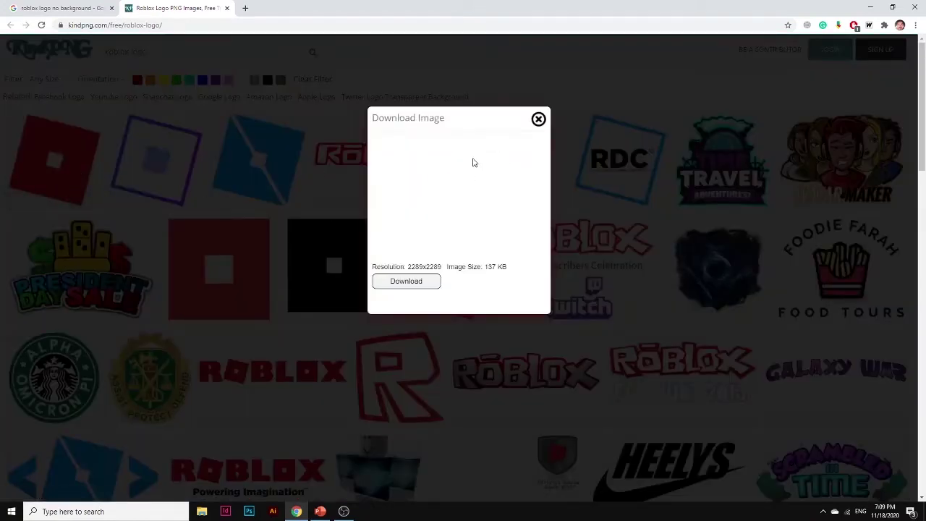
left_click(393, 286)
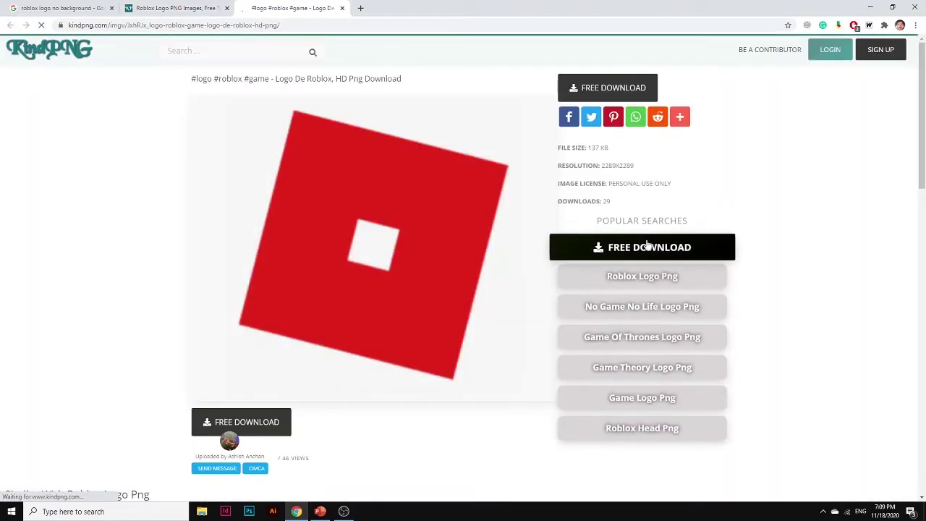
left_click(646, 247)
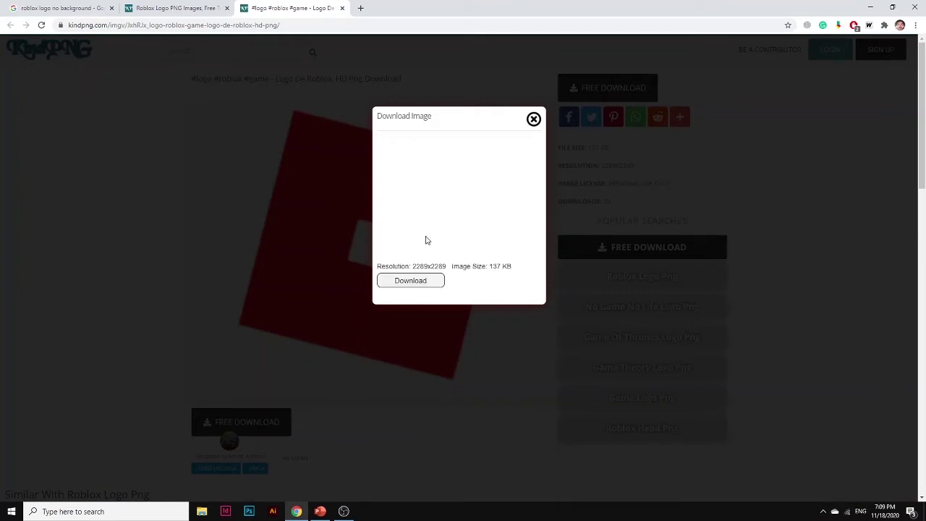
left_click(419, 286)
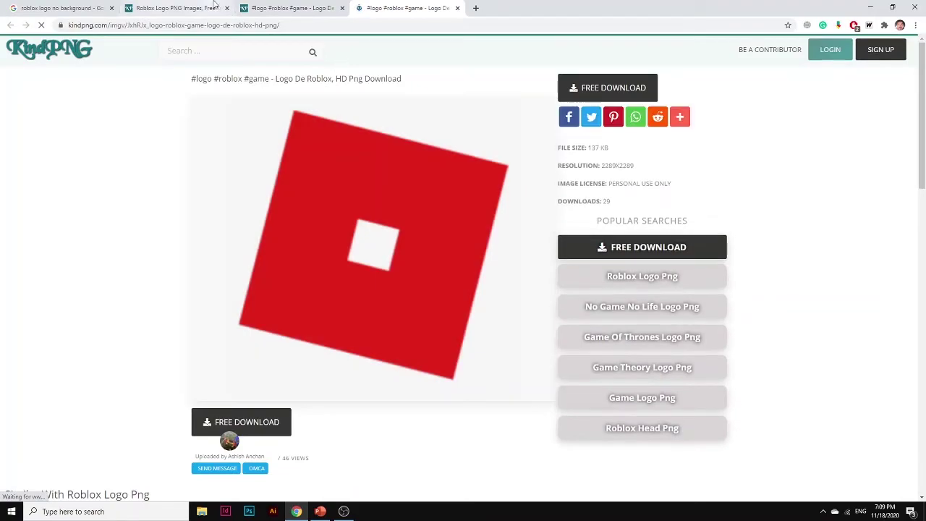
left_click(227, 8)
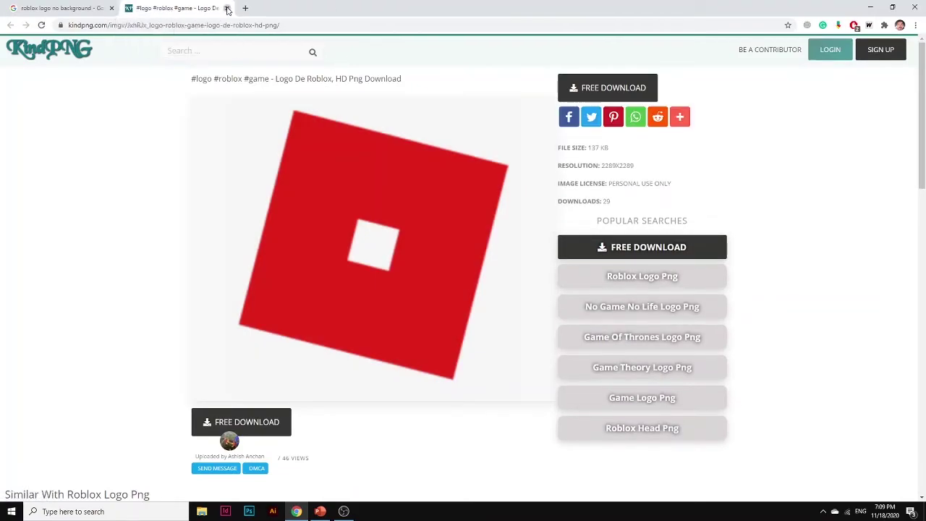
left_click(227, 9)
Copy the transparent Roblox Logo Icon image from the StickPNG search result.
scroll(311, 251, "down", 5)
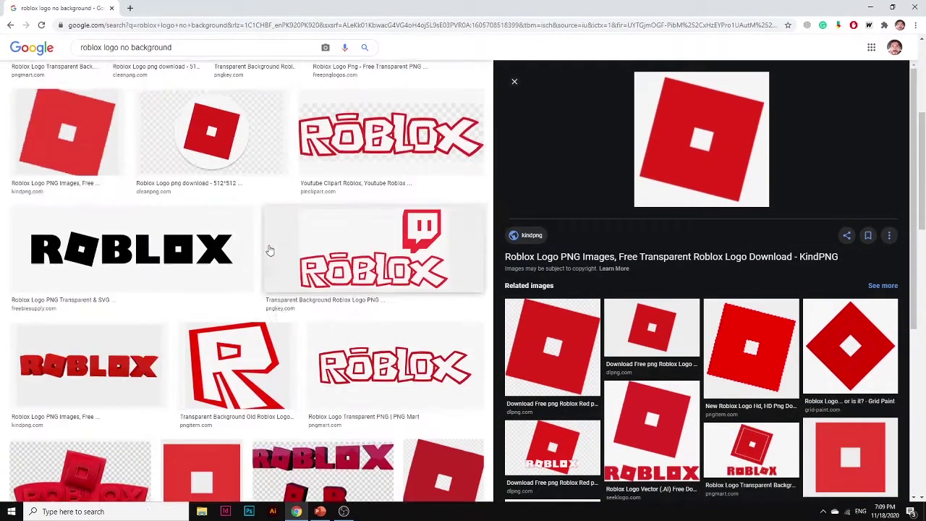
scroll(269, 248, "up", 2)
scroll(118, 269, "up", 2)
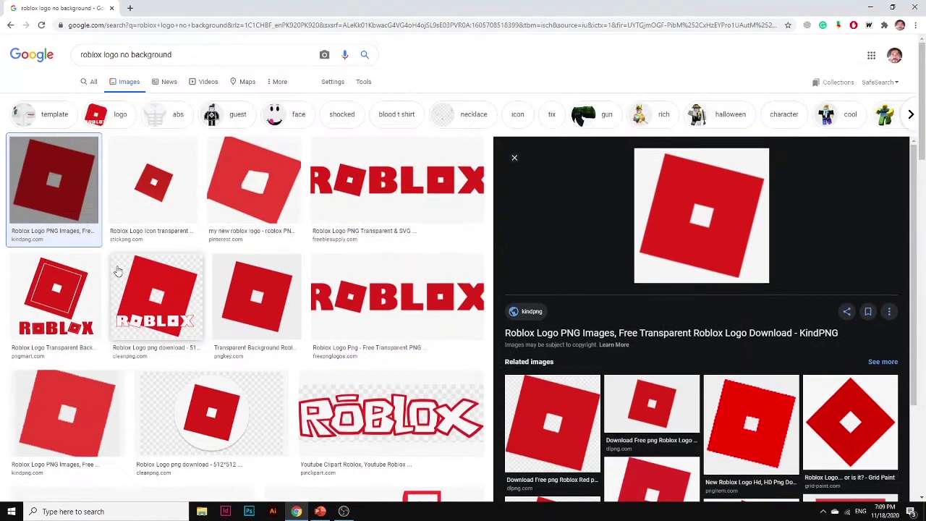
left_click(152, 181)
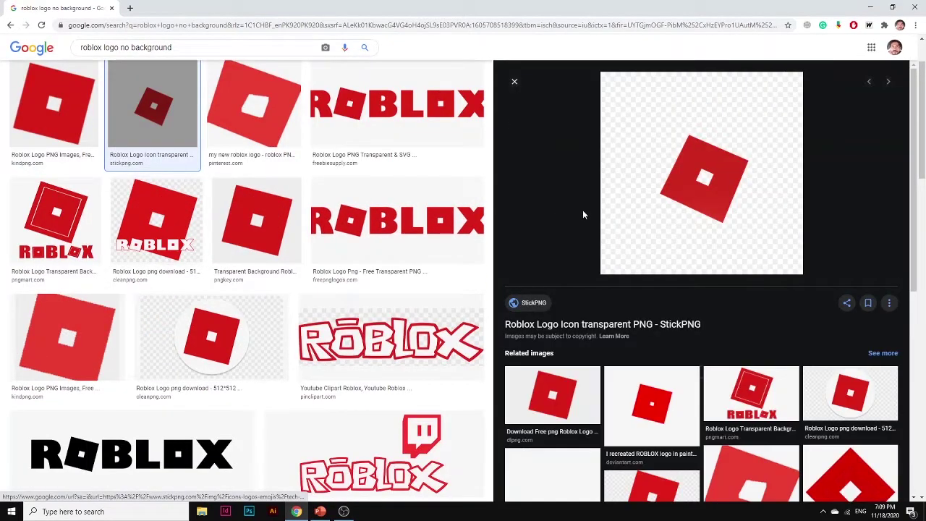
right_click(686, 188)
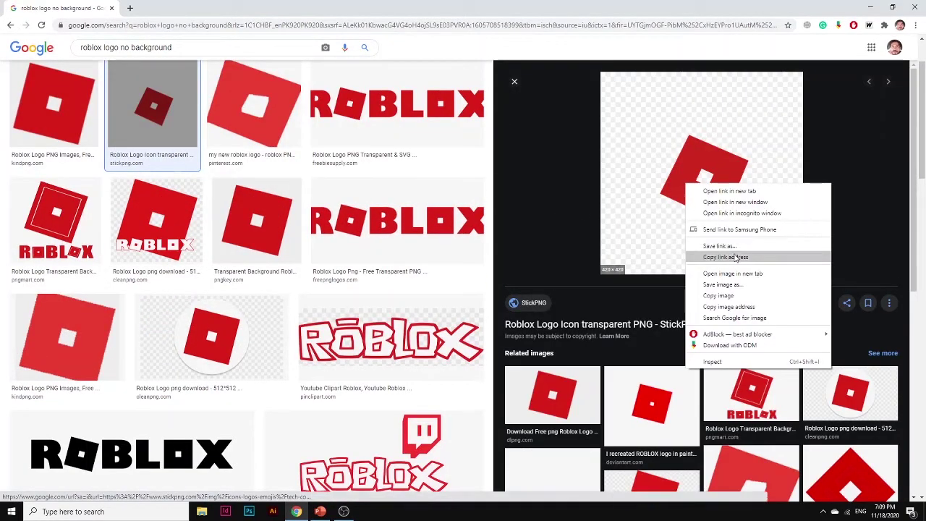
left_click(725, 297)
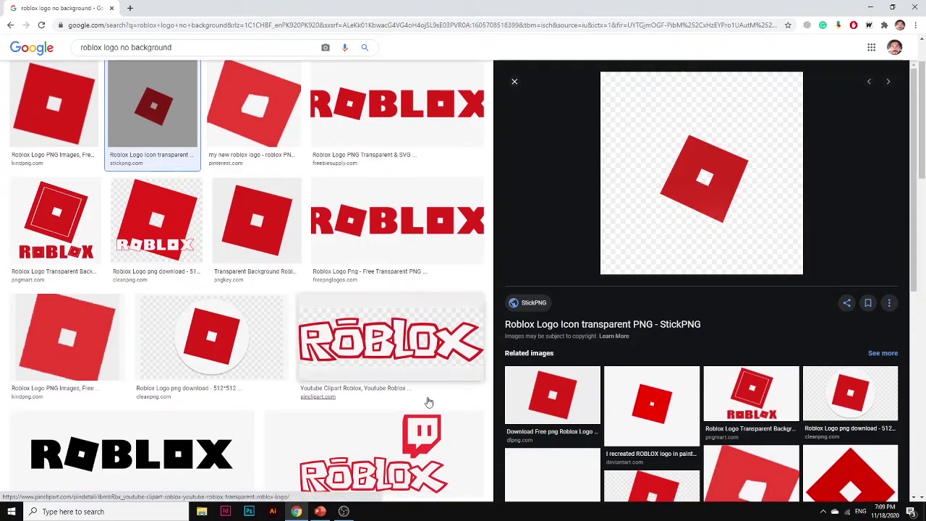
Switch to PowerPoint, paste the copied Roblox logo onto slide 6 and shrink it to about half size.
left_click(311, 514)
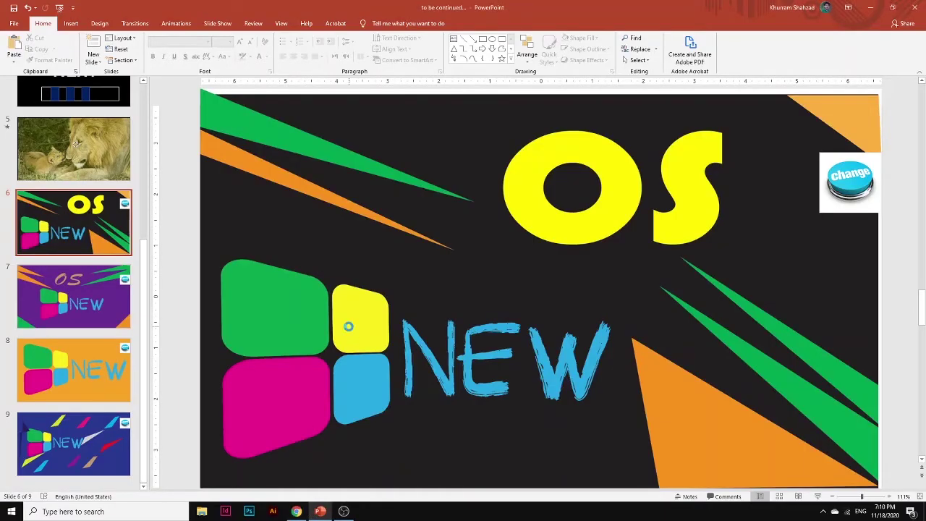
key("ctrl+v")
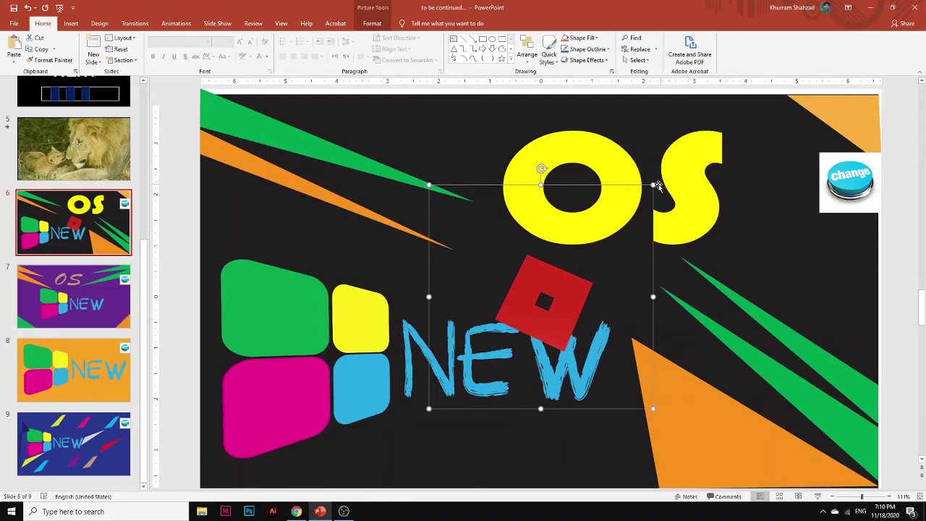
left_click_drag(654, 184, 550, 288)
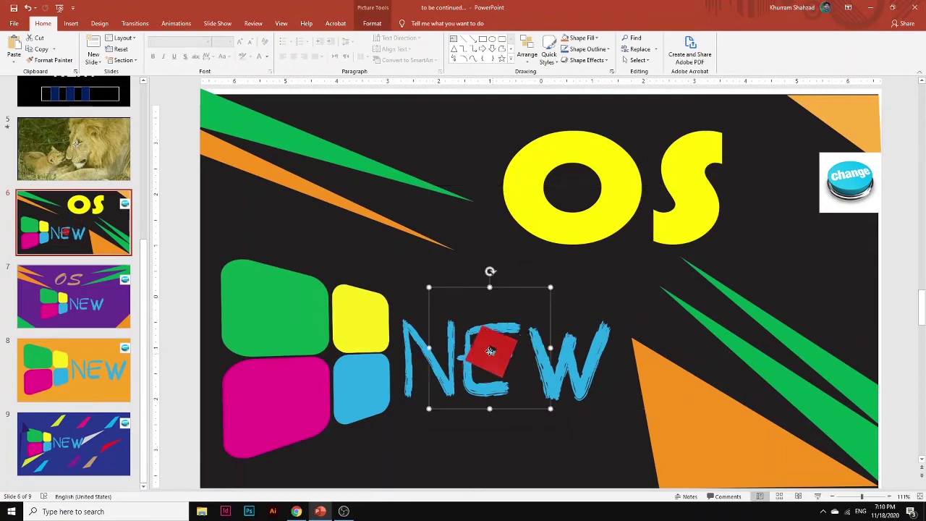
Move the Roblox logo to the slide's upper-left corner, over the start of the green stripe.
left_click_drag(491, 351, 233, 145)
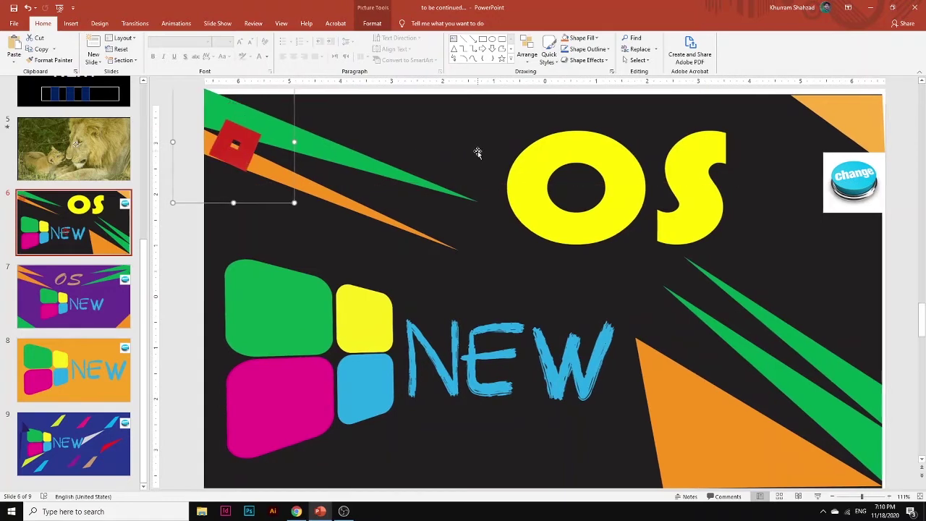
left_click(478, 150)
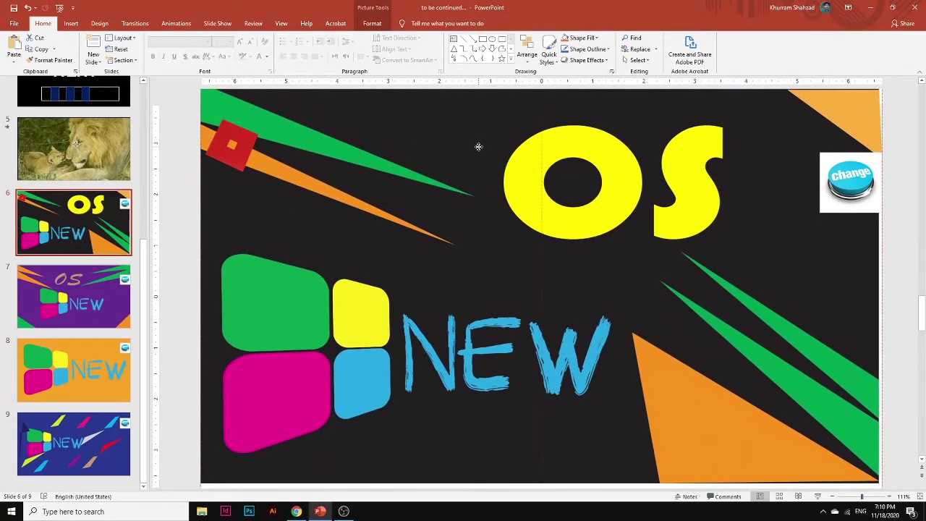
left_click_drag(478, 147, 479, 149)
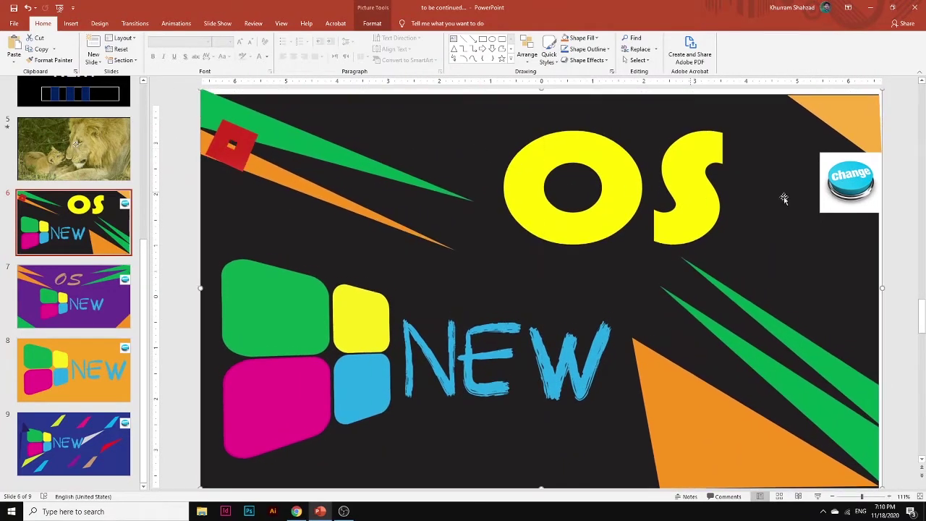
left_click(905, 221)
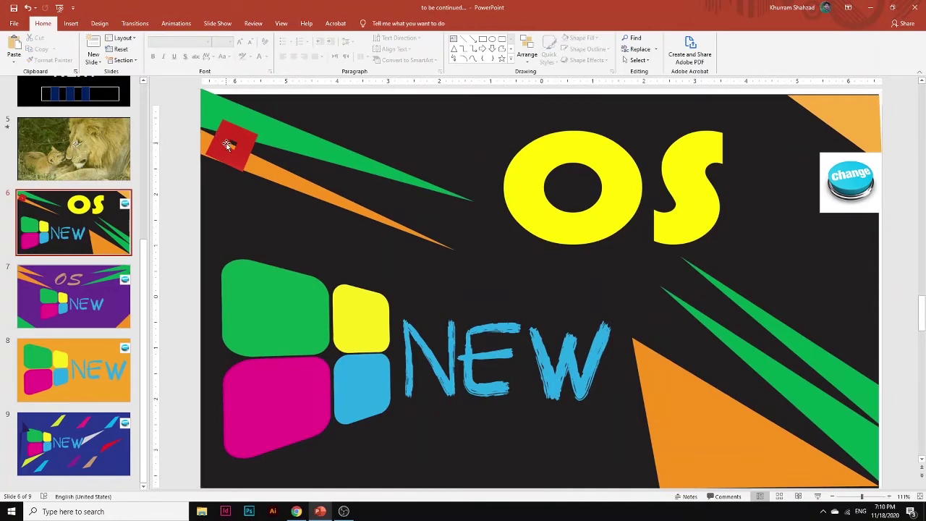
left_click_drag(227, 145, 231, 125)
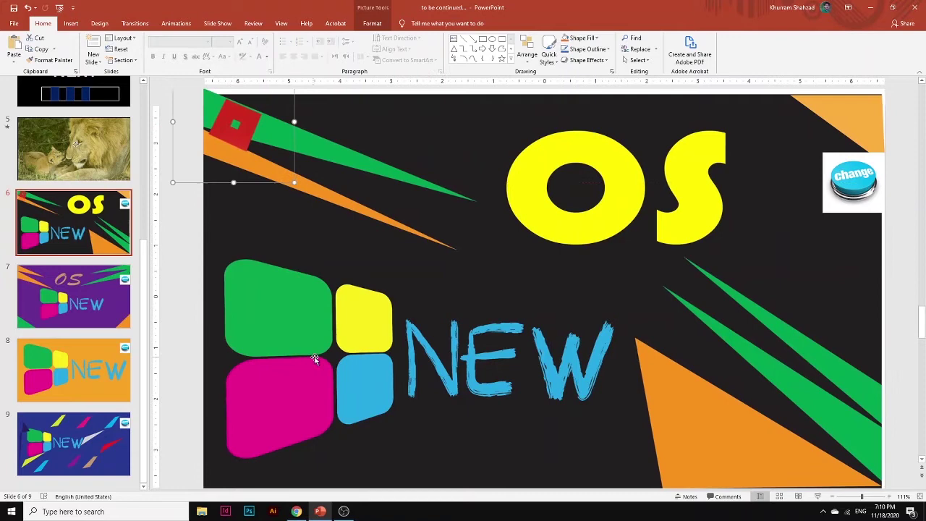
Hyperlink the Roblox logo to the Roblox Player shortcut in the Desktop folder.
right_click(234, 123)
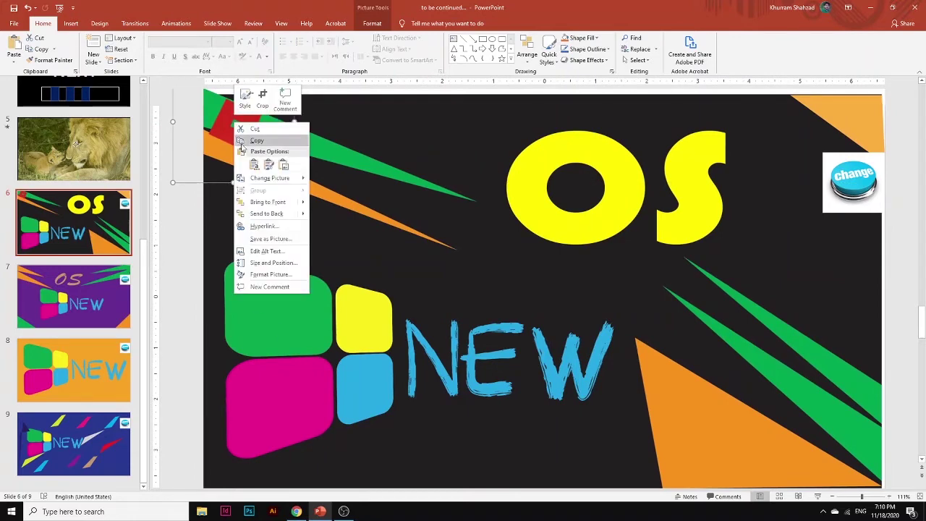
left_click(263, 226)
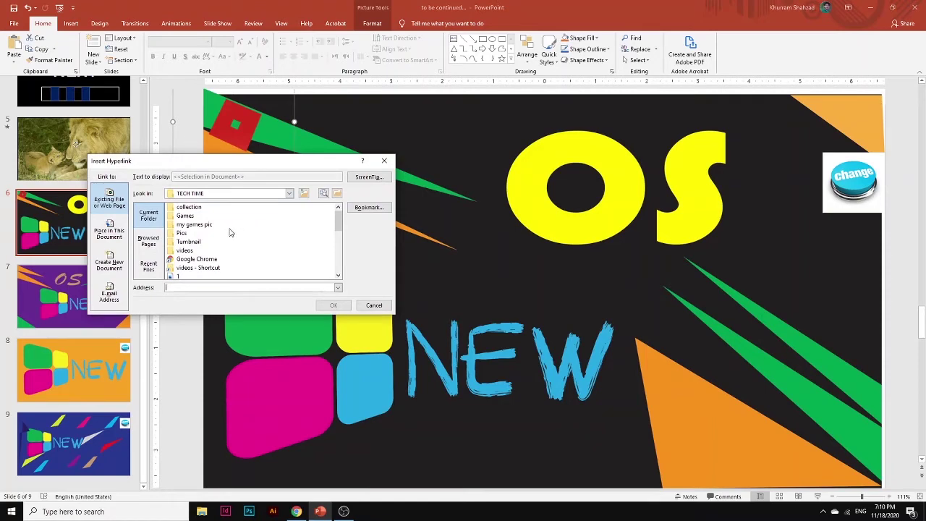
scroll(203, 260, "down", 3)
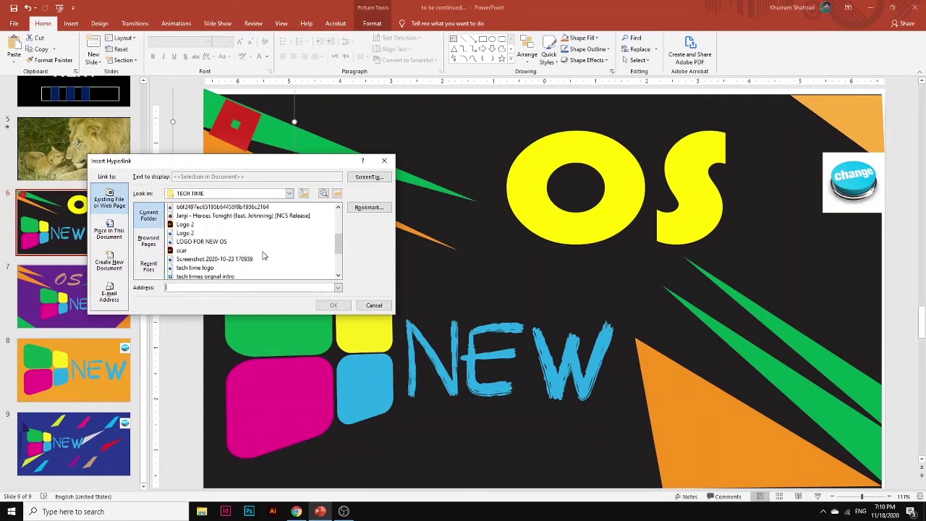
scroll(265, 254, "up", 6)
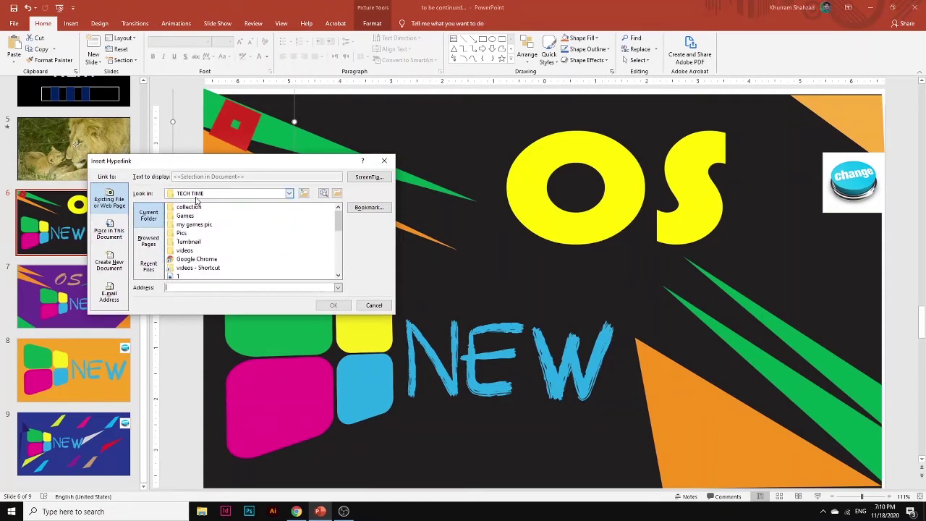
left_click(223, 194)
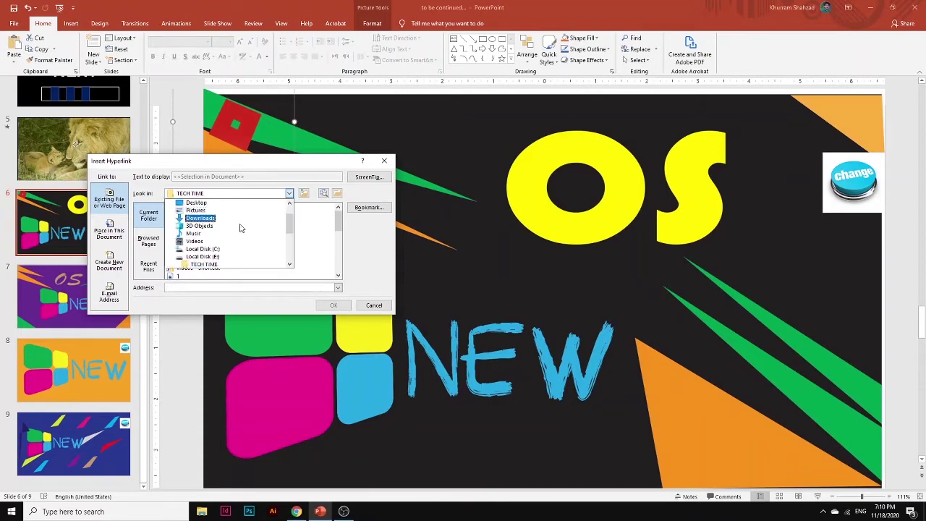
left_click(197, 203)
scroll(218, 229, "down", 10)
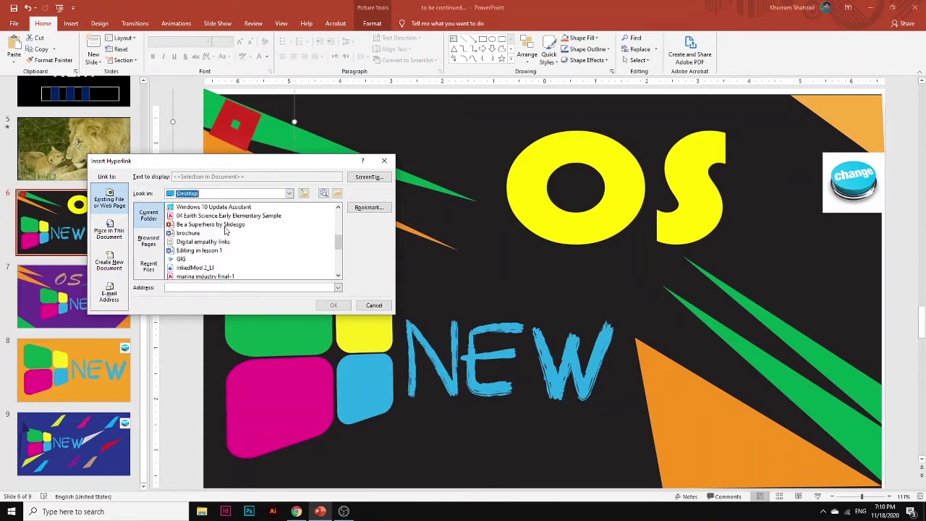
scroll(226, 240, "up", 8)
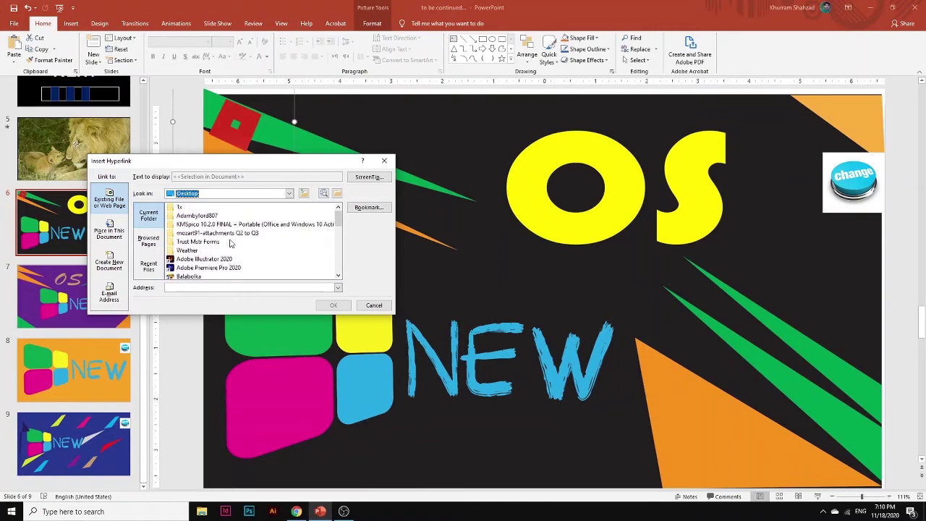
left_click(190, 242)
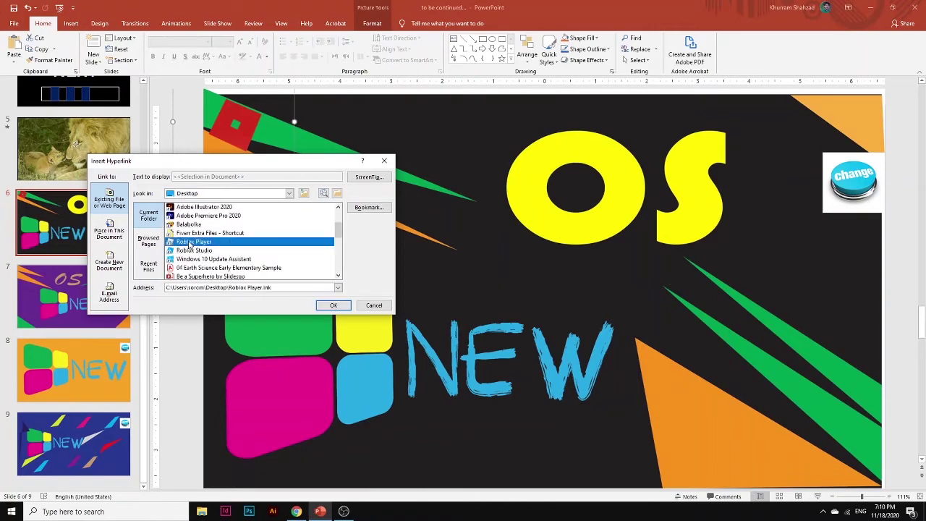
left_click(335, 305)
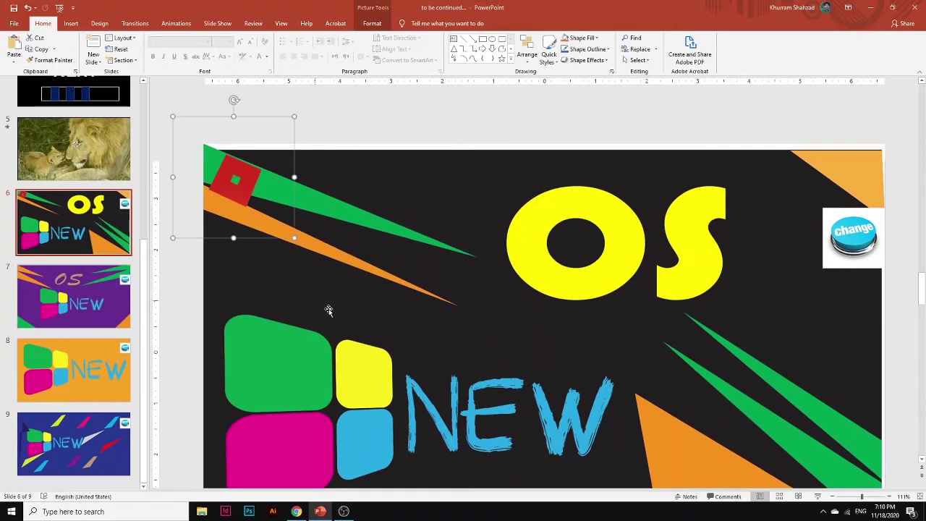
left_click(909, 396)
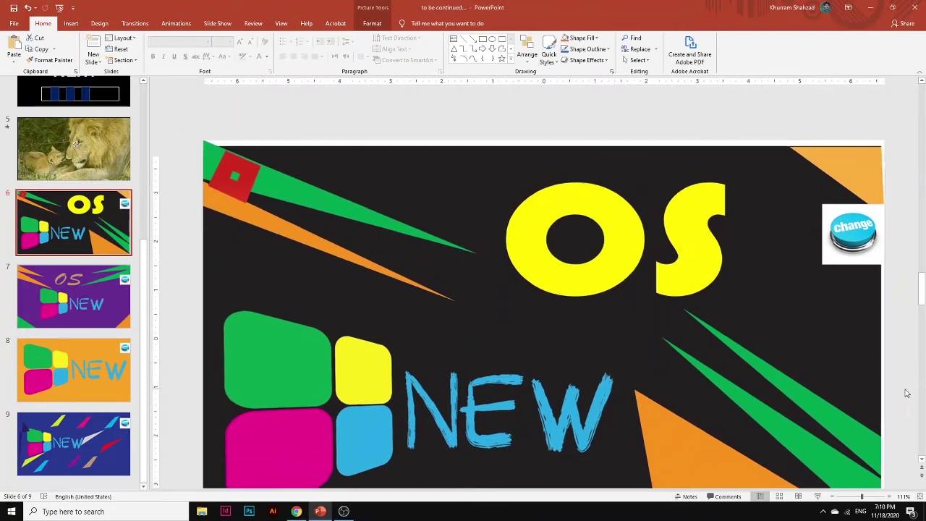
scroll(824, 426, "down", 1)
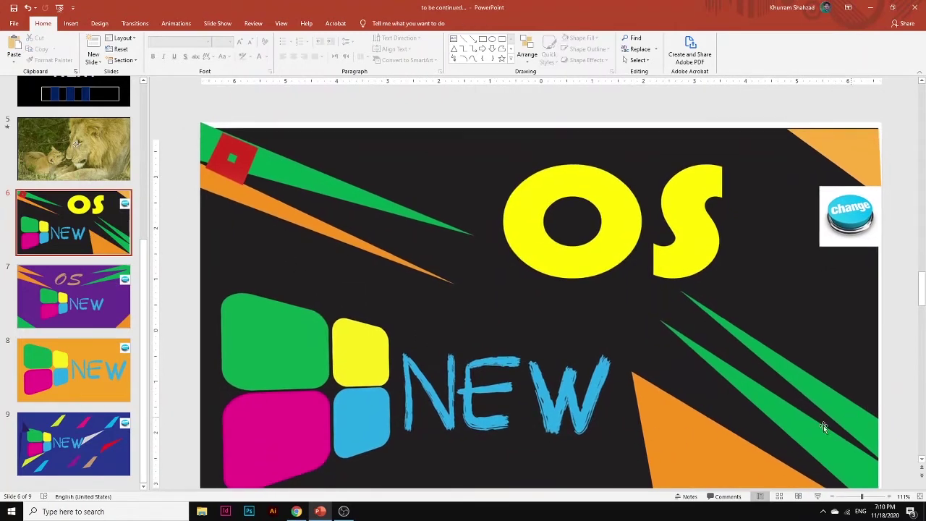
Run the slide show from slide 6 and open Roblox Player through the Roblox logo's link, allowing the file to open.
left_click(817, 497)
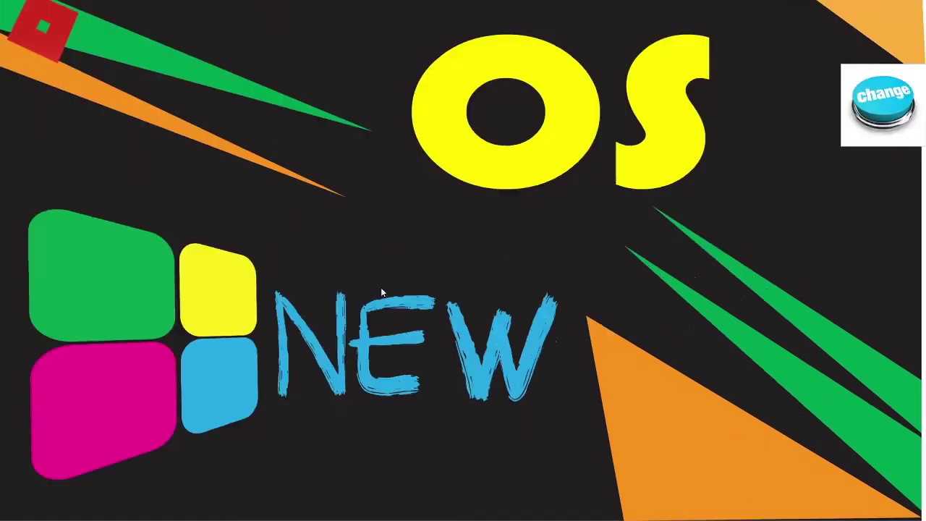
left_click(58, 47)
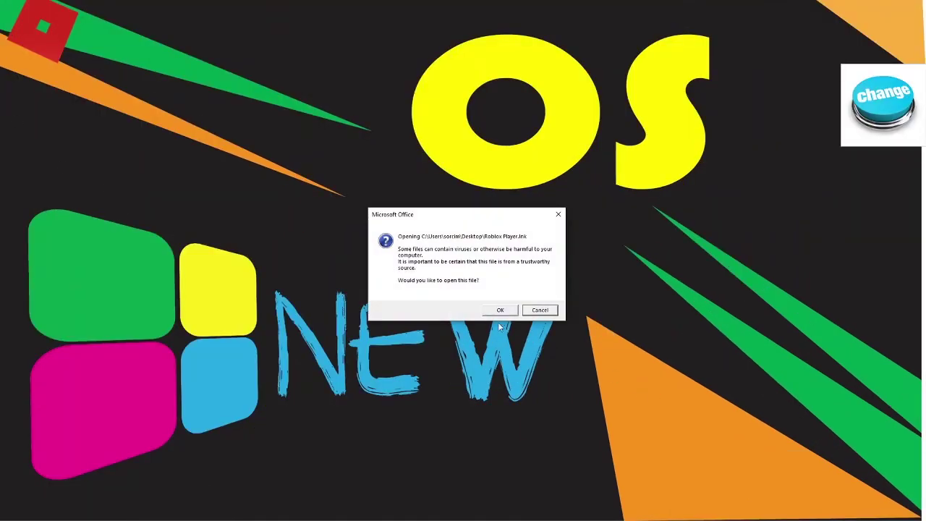
left_click(501, 310)
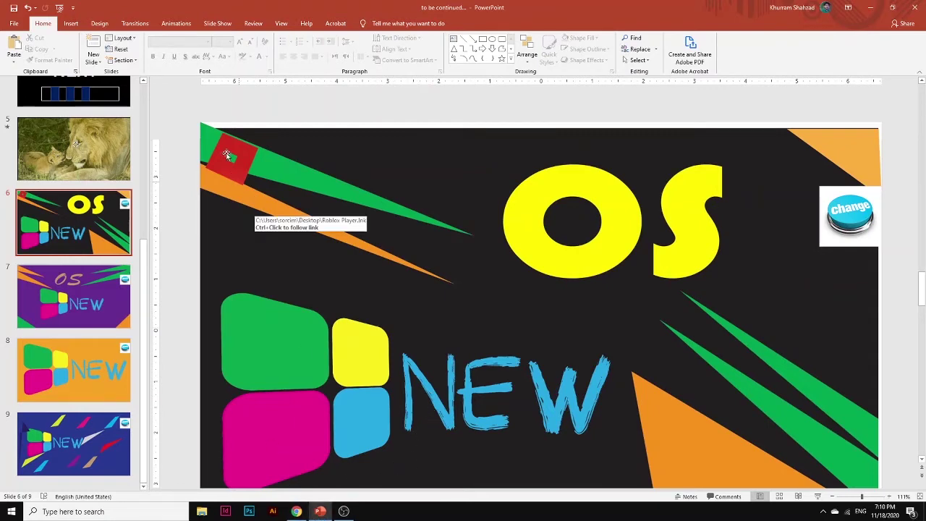
Move the Roblox logo slightly down, onto the start of the orange stripe on slide 6.
left_click_drag(232, 157, 232, 190)
left_click(324, 203)
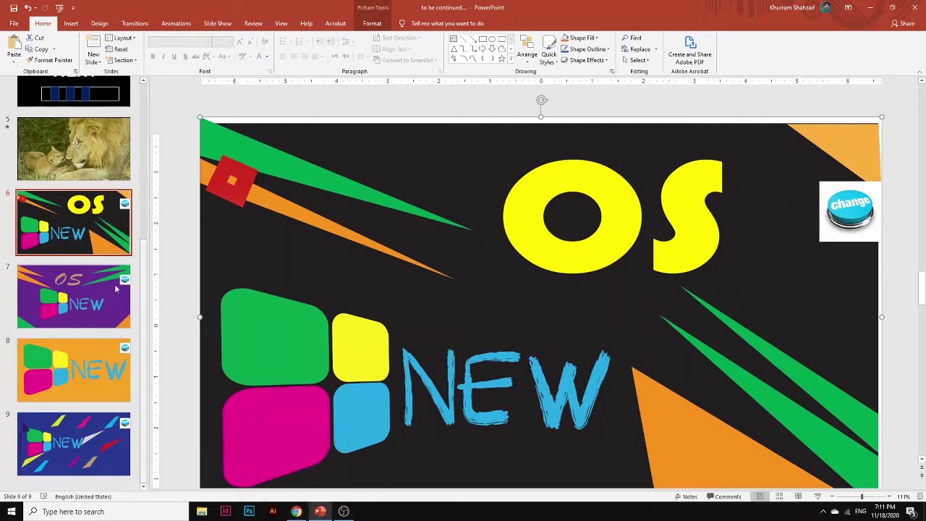
Switch to Microsoft Edge, check the address of the Roblox games page launched by the link, and close the browser window.
left_click(71, 24)
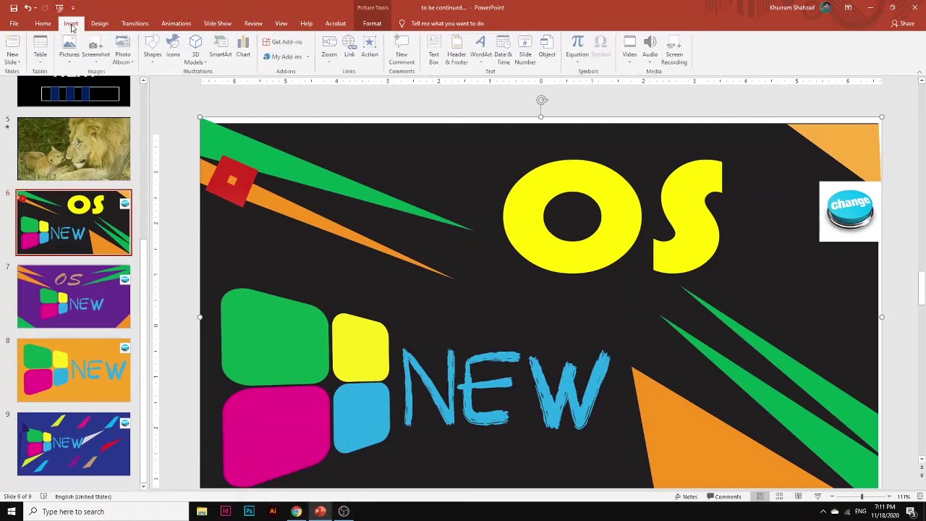
left_click(96, 56)
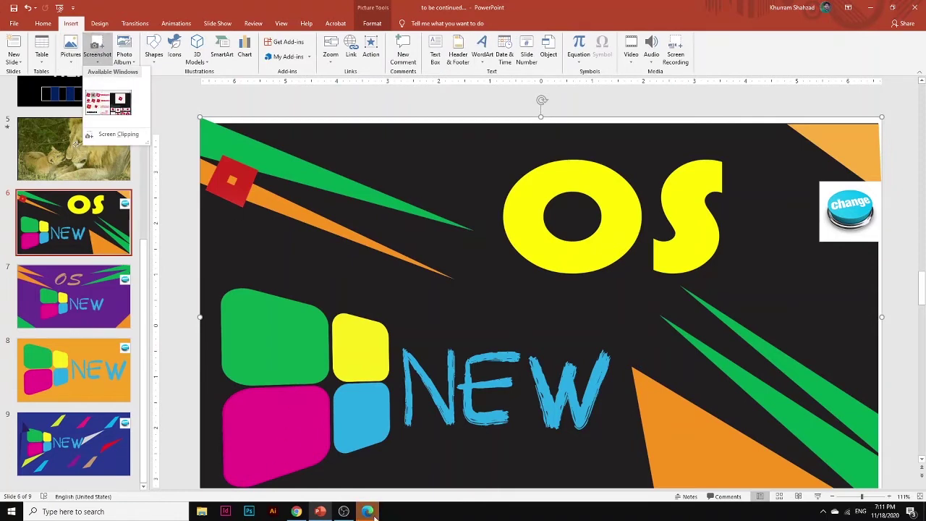
left_click(369, 512)
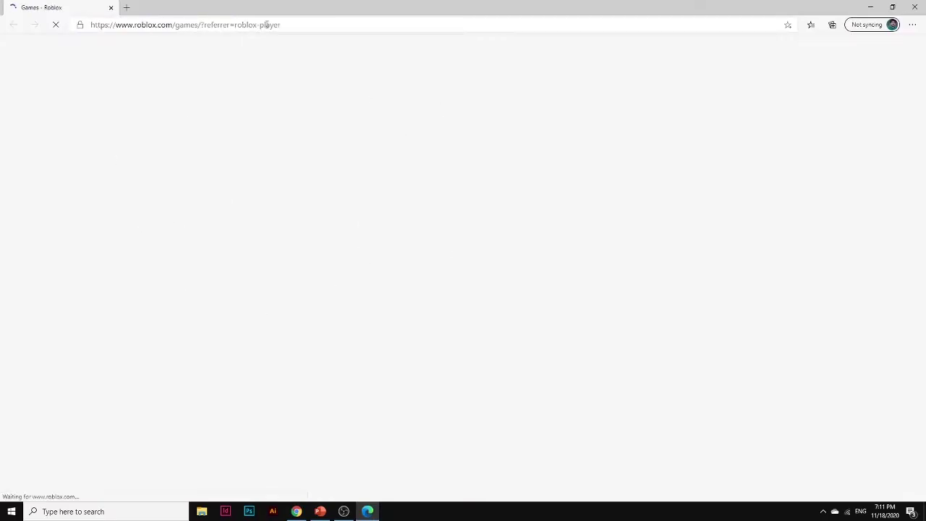
triple_click(207, 25)
triple_click(207, 25)
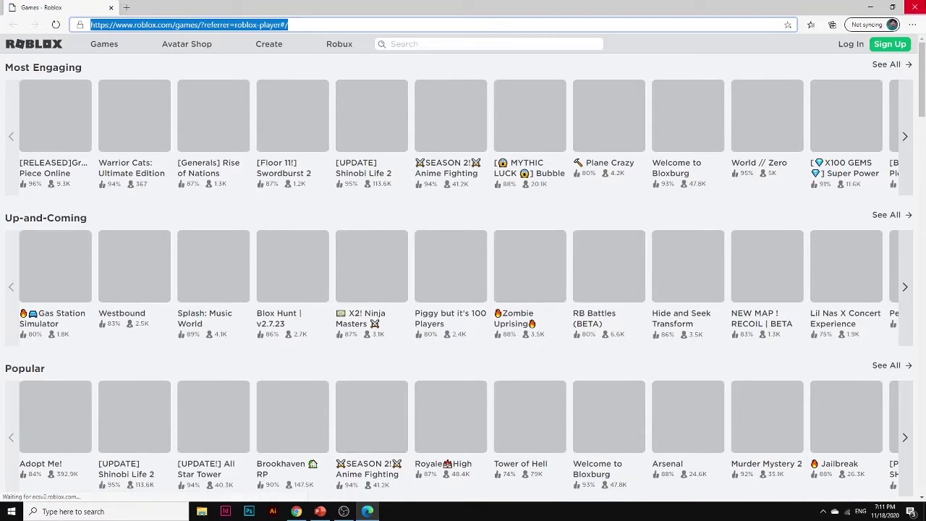
left_click(913, 7)
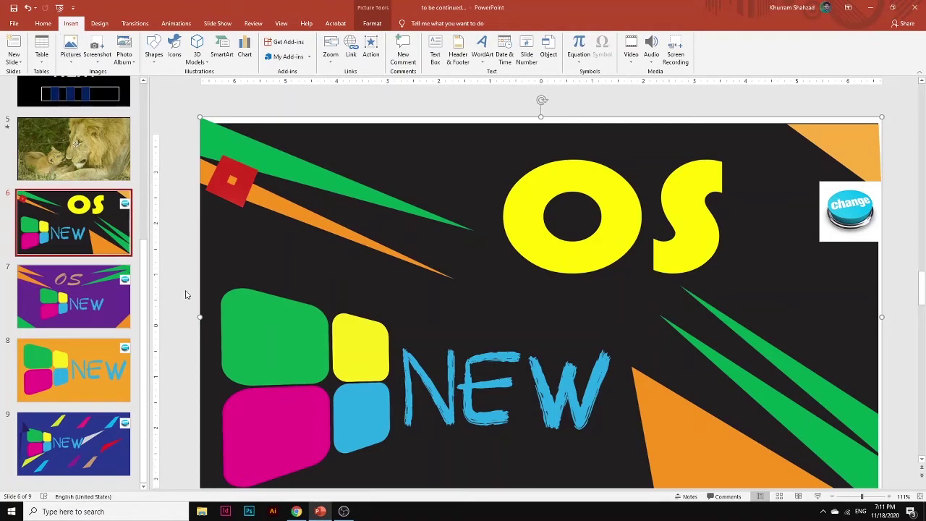
Switch to Chrome and search Google Images for "chrome logo".
left_click(297, 512)
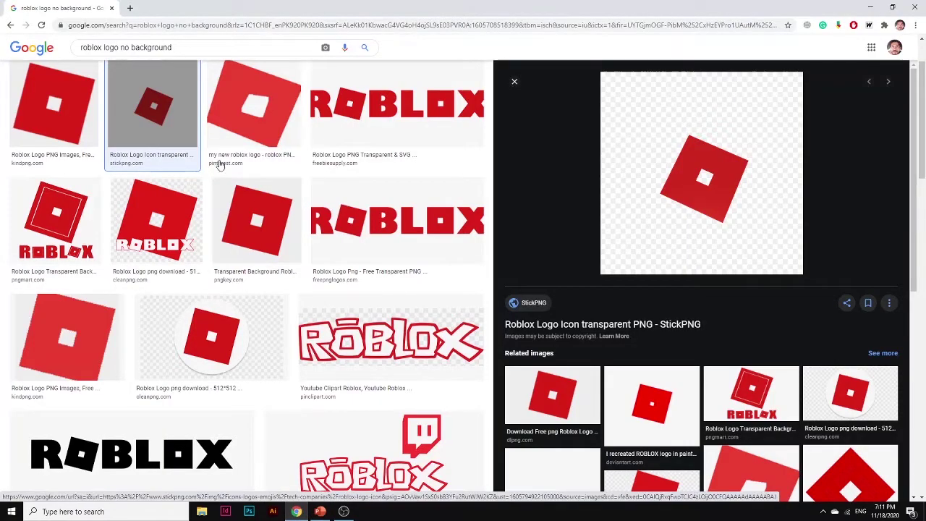
scroll(217, 161, "up", 3)
triple_click(198, 54)
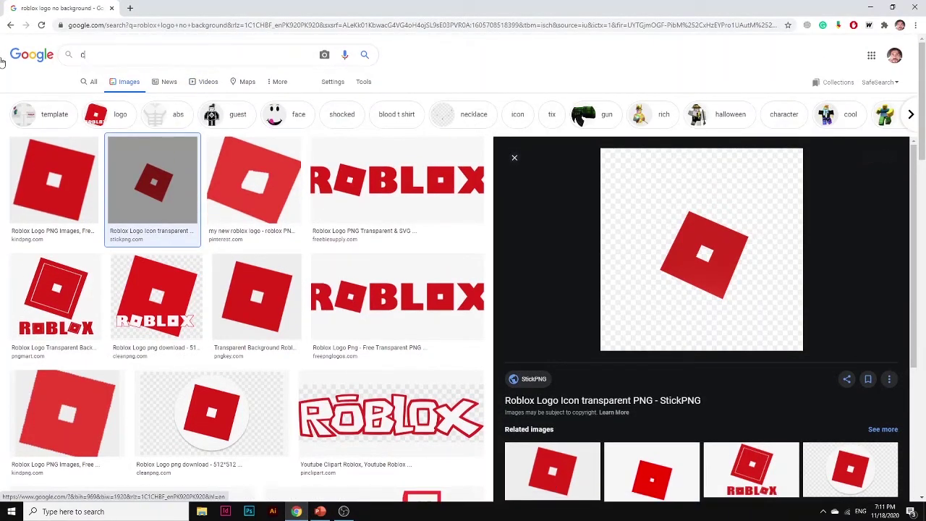
type("chrome logo")
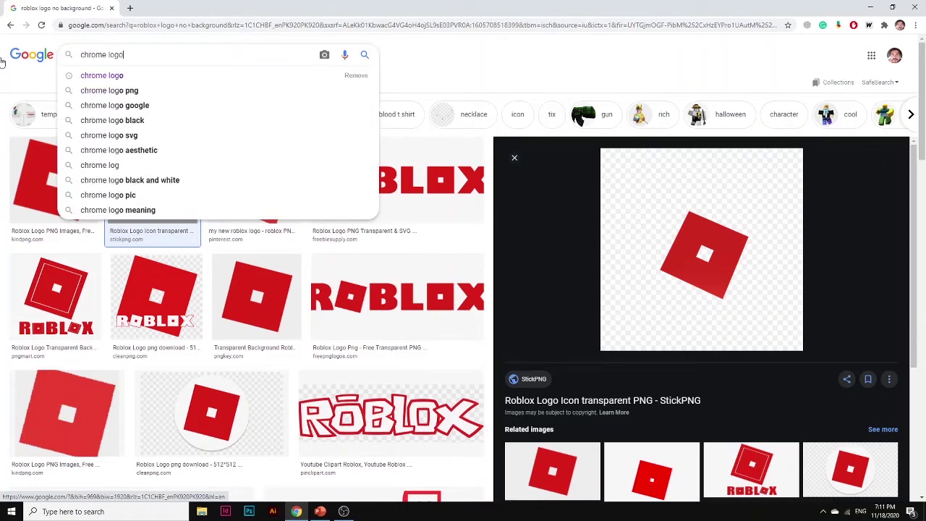
key("Return")
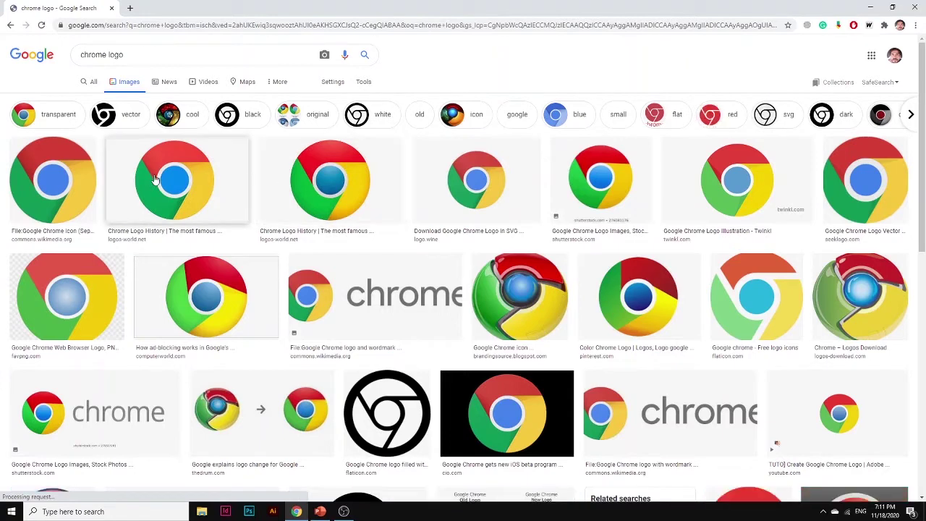
Copy the transparent Chrome Logo History image from the logos-world.net search result.
left_click(154, 178)
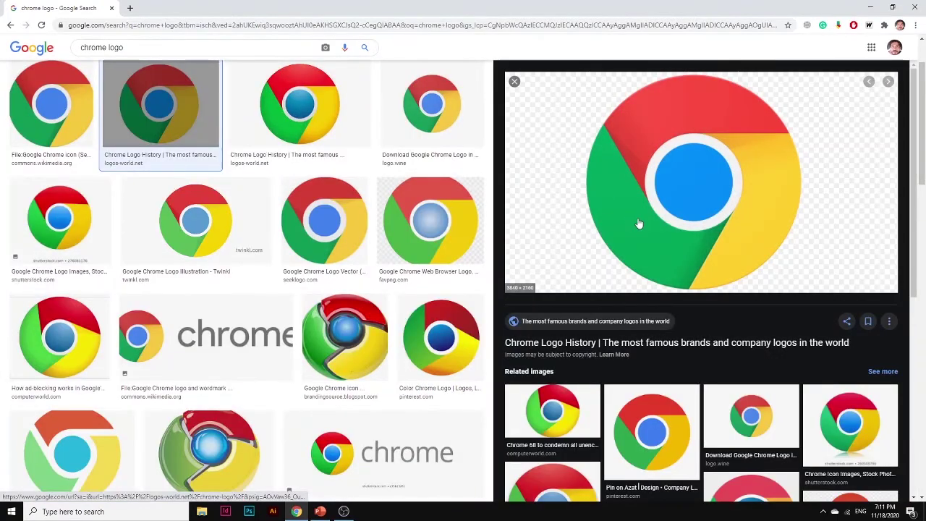
right_click(637, 220)
left_click(670, 332)
Switch to PowerPoint, paste the Chrome logo onto slide 6, shrink it to icon size and place it directly below the Roblox logo.
left_click(319, 512)
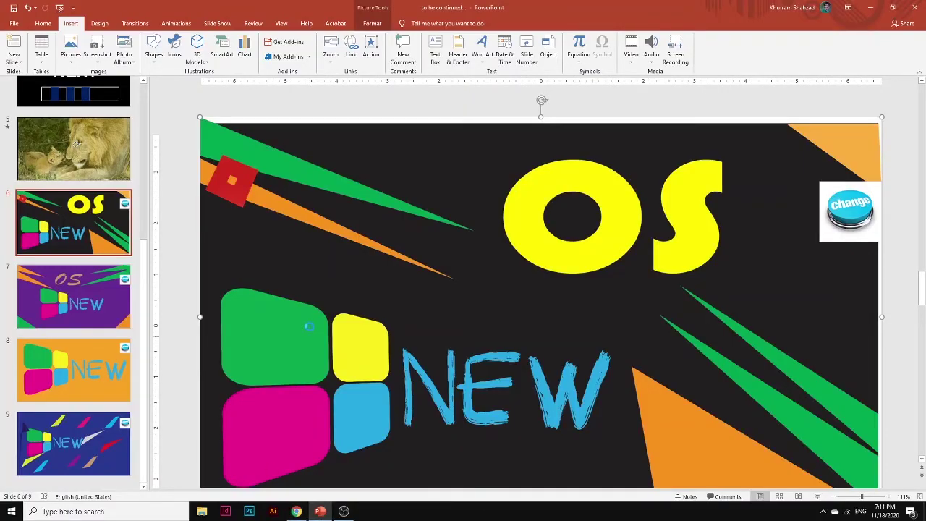
key("ctrl+v")
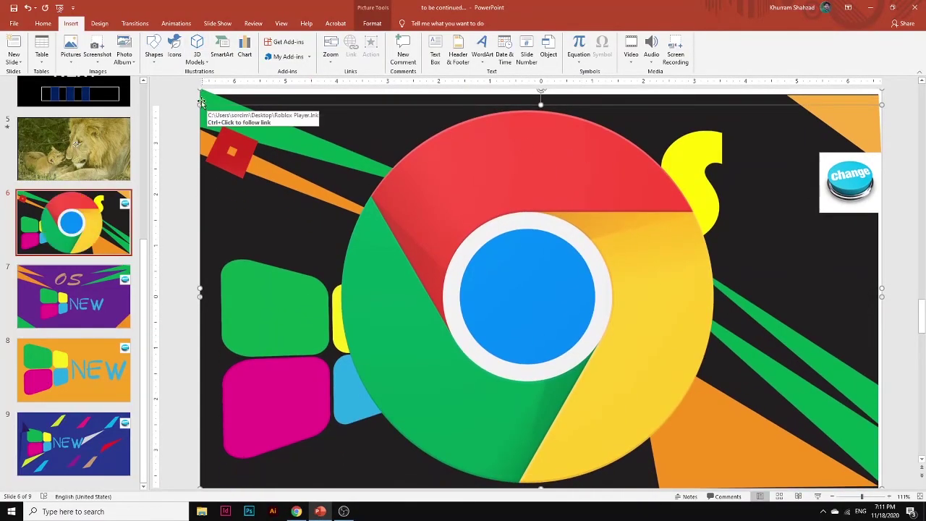
left_click_drag(196, 104, 385, 223)
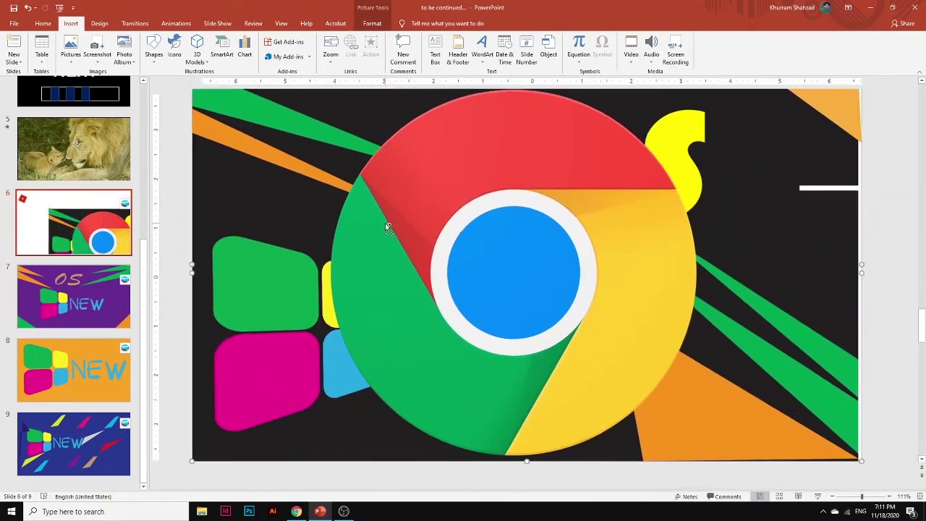
left_click(215, 178)
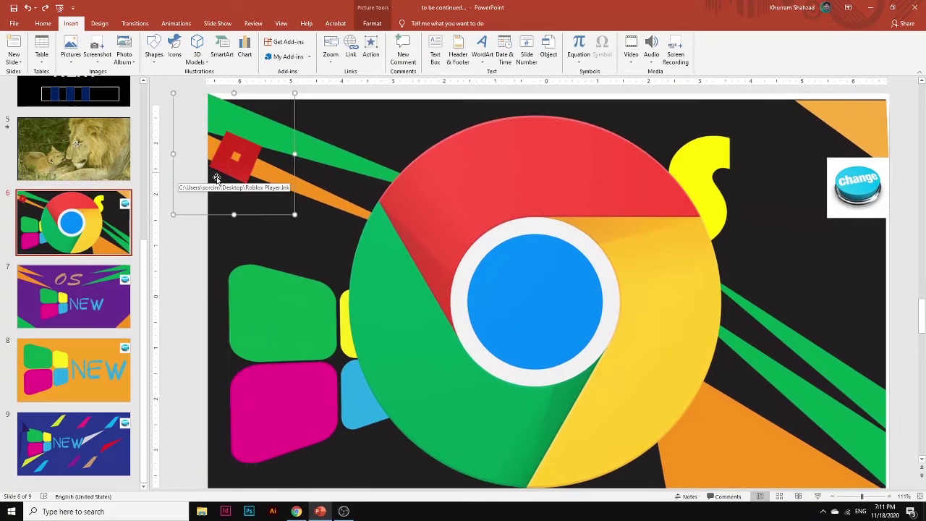
left_click(469, 266)
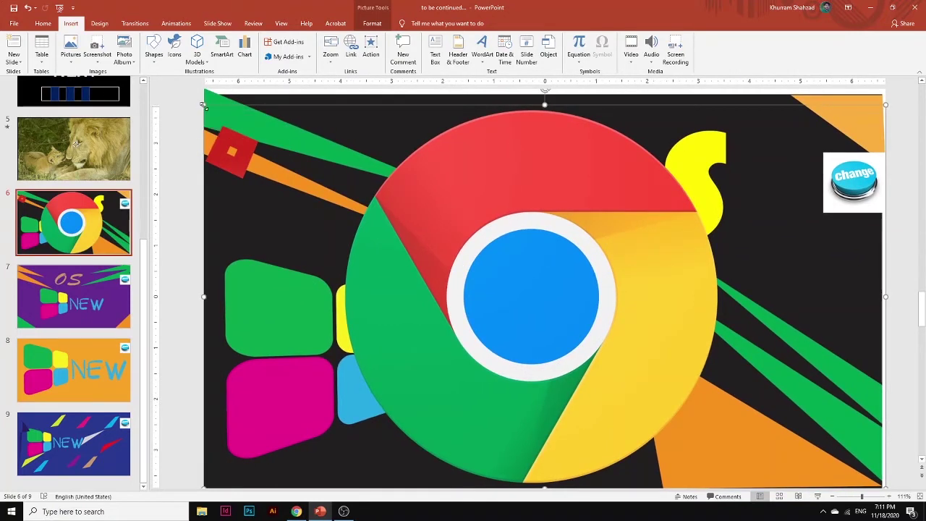
left_click_drag(205, 105, 228, 206)
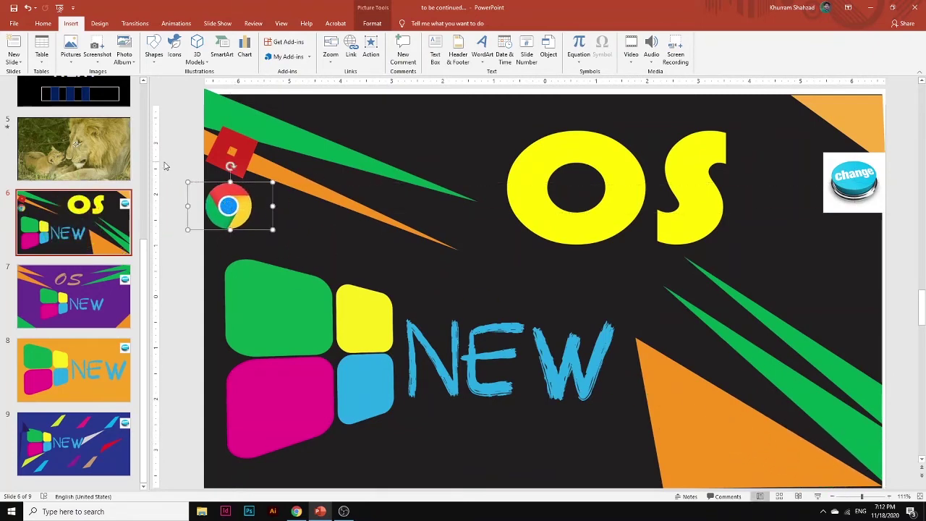
Hyperlink the Chrome logo to the Google Chrome shortcut in the TECH TIME folder.
right_click(246, 215)
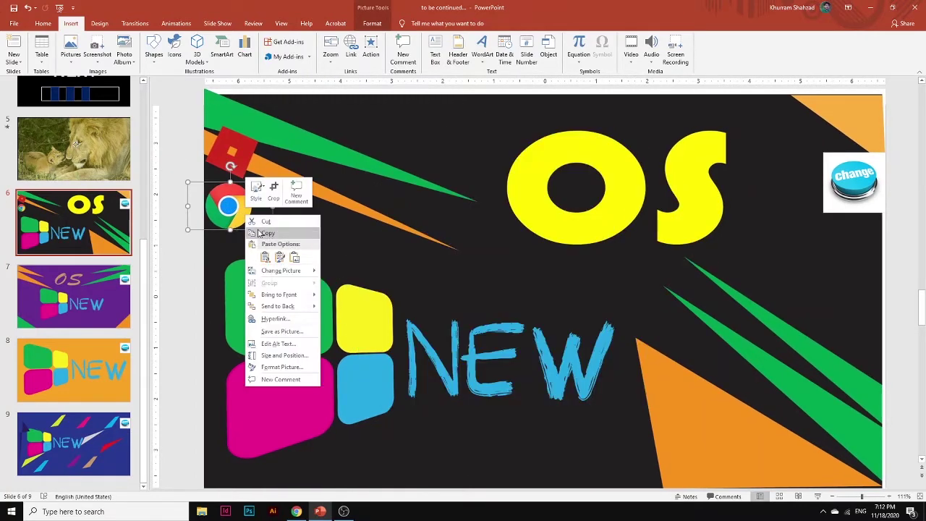
mouse_move(271, 278)
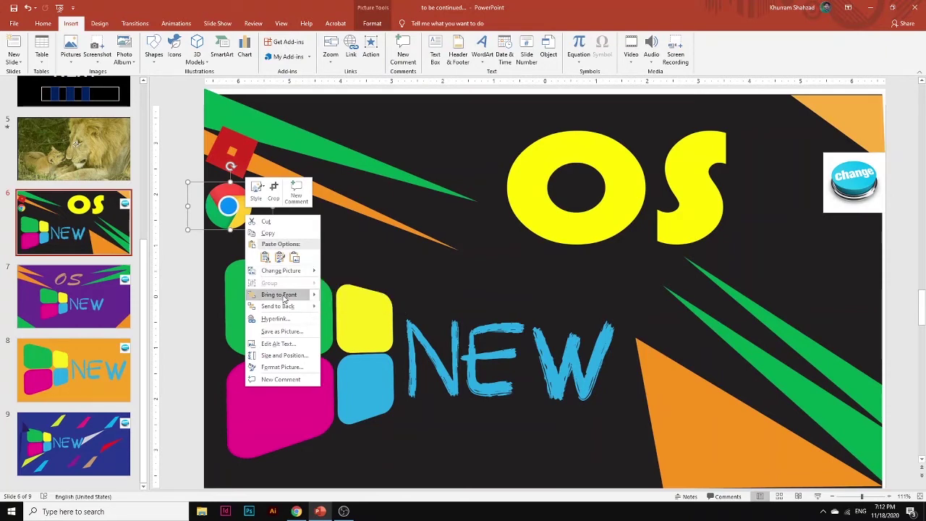
left_click(293, 321)
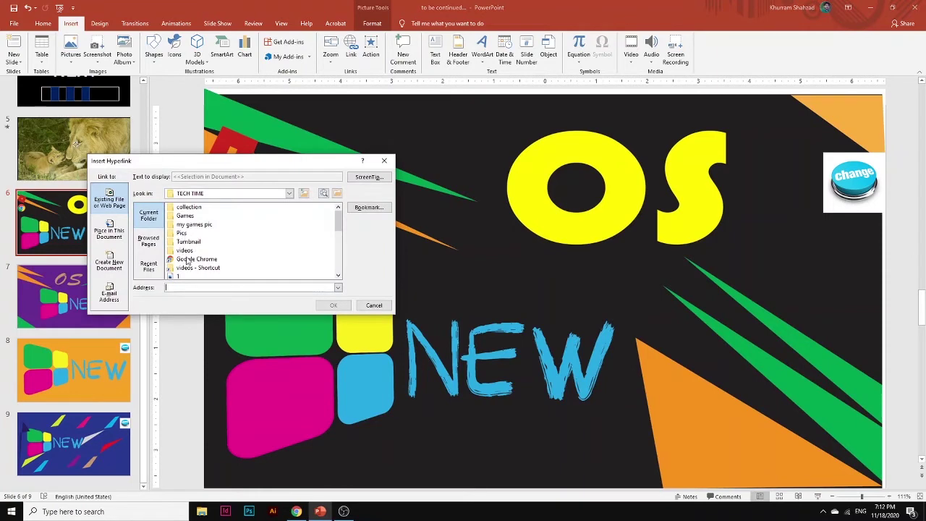
left_click(190, 259)
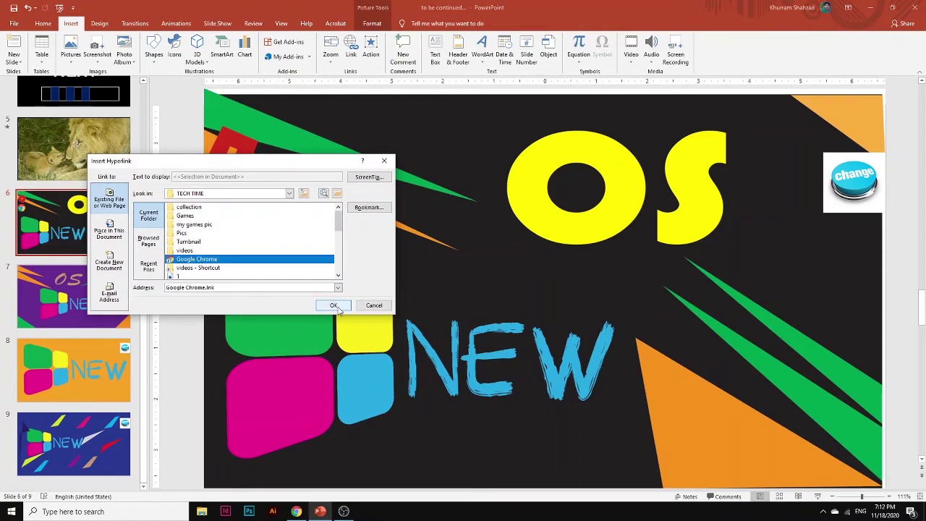
left_click(335, 306)
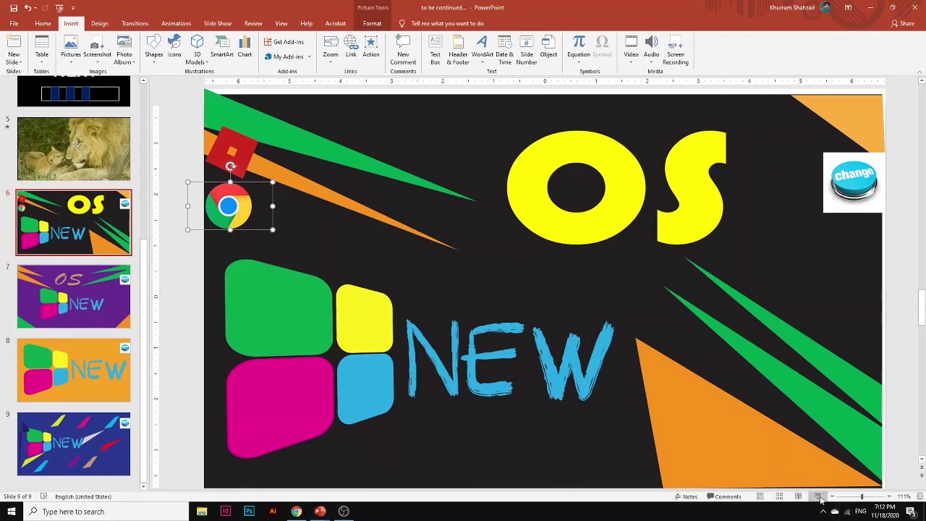
Test the Chrome logo's link in the slide show, try the browser in full screen, close it and return to editing slide 6.
left_click(817, 496)
left_click(11, 149)
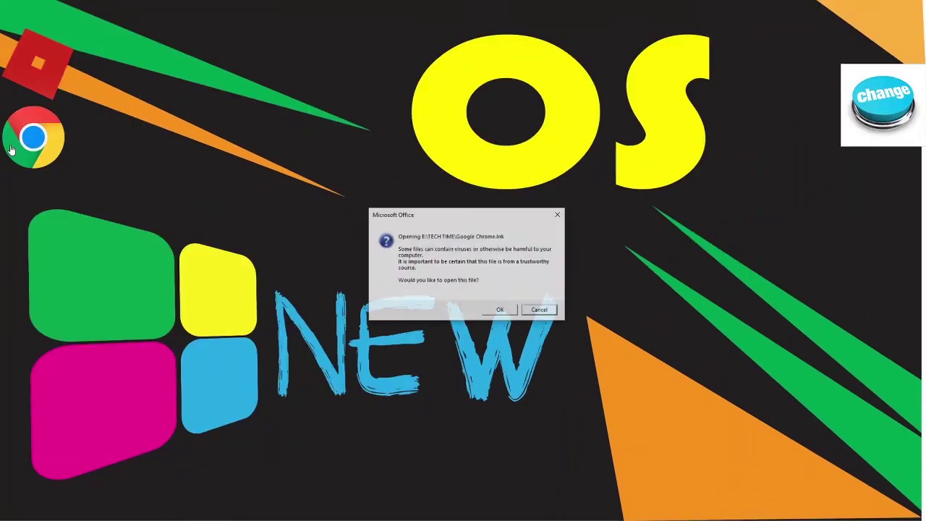
left_click(497, 311)
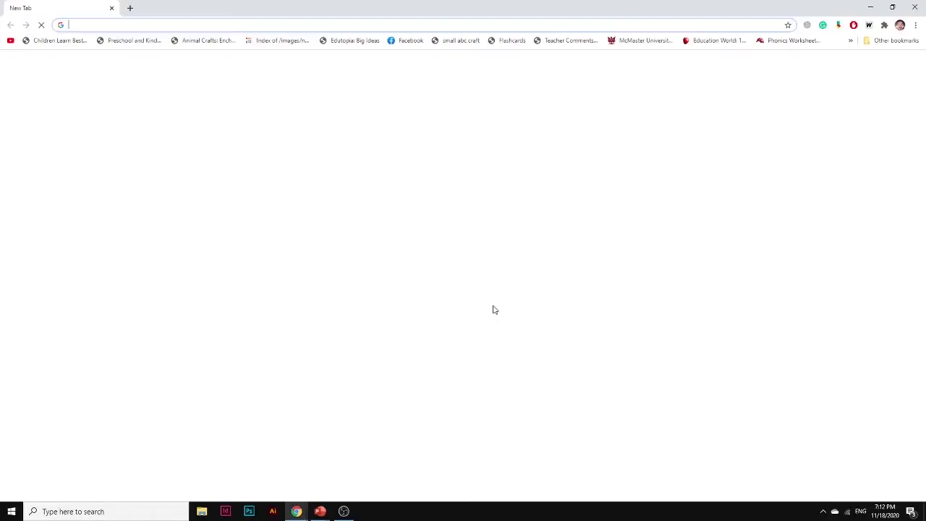
key("F11")
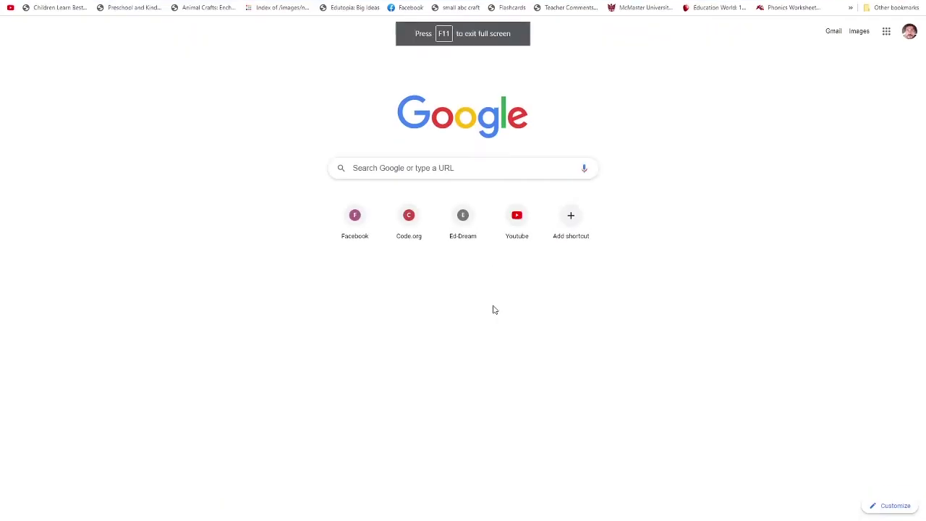
key("F11")
left_click(915, 6)
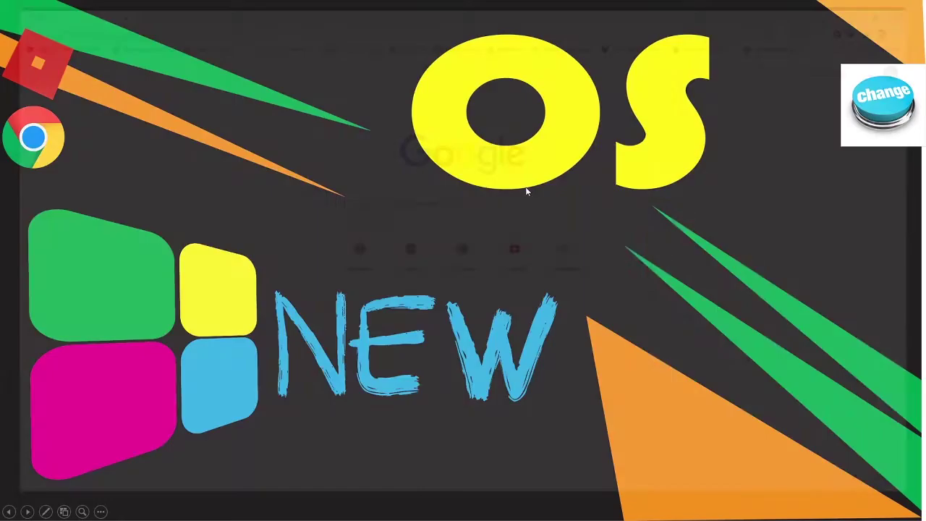
key("Escape")
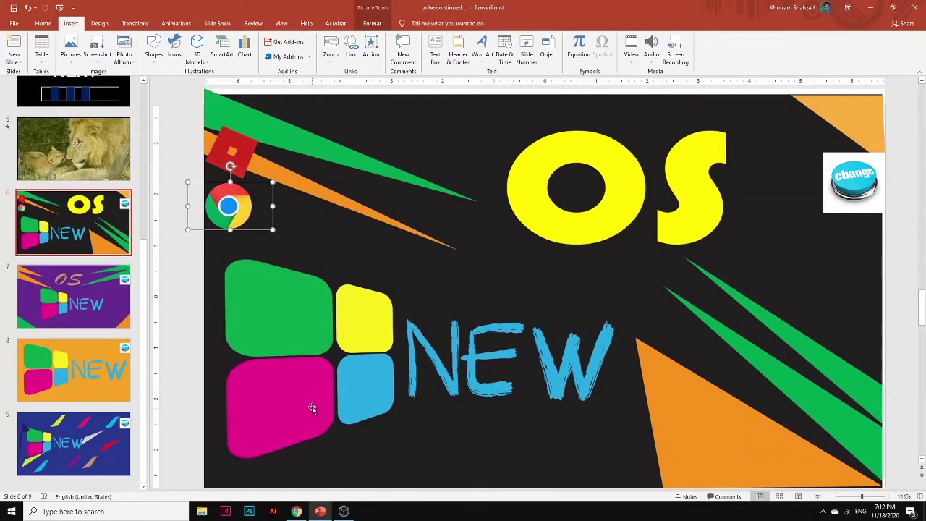
left_click(175, 293)
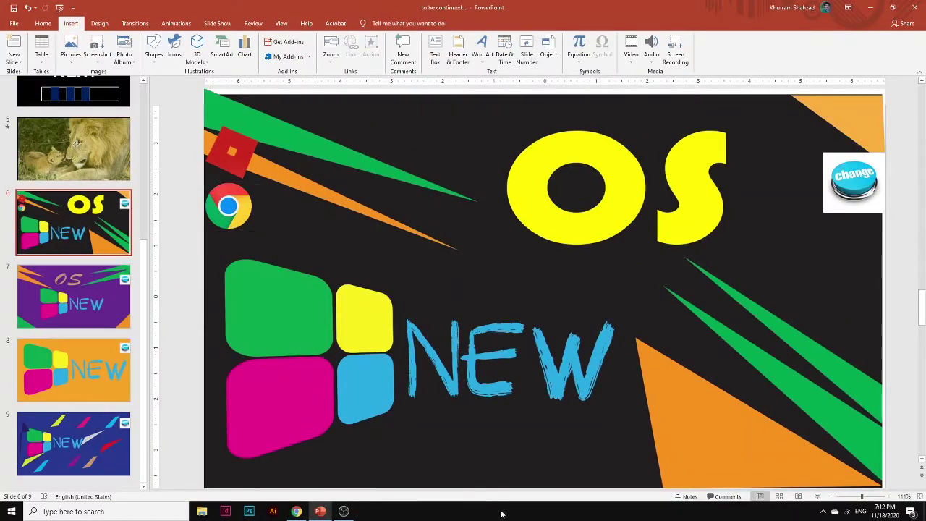
Minimize Chrome and PowerPoint to check the app shortcuts on the Windows desktop, and return to the Chrome image search.
left_click(296, 512)
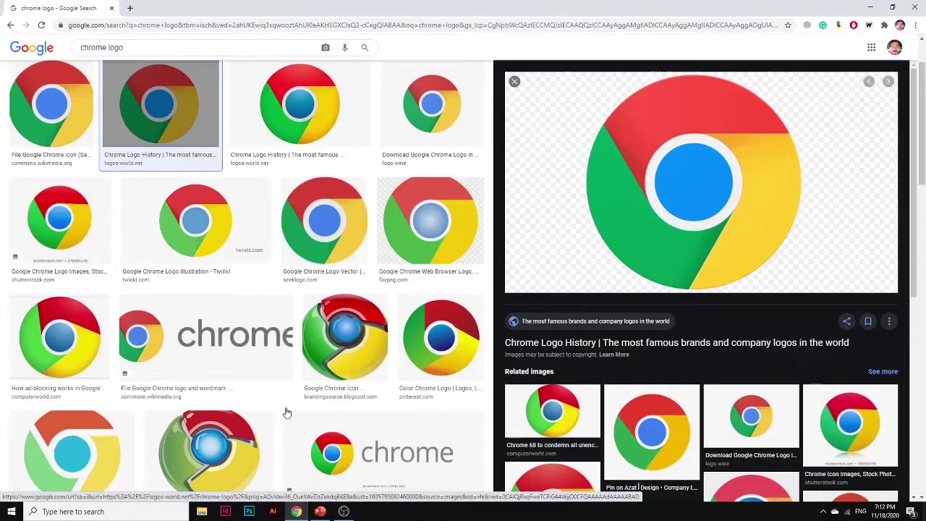
left_click(870, 7)
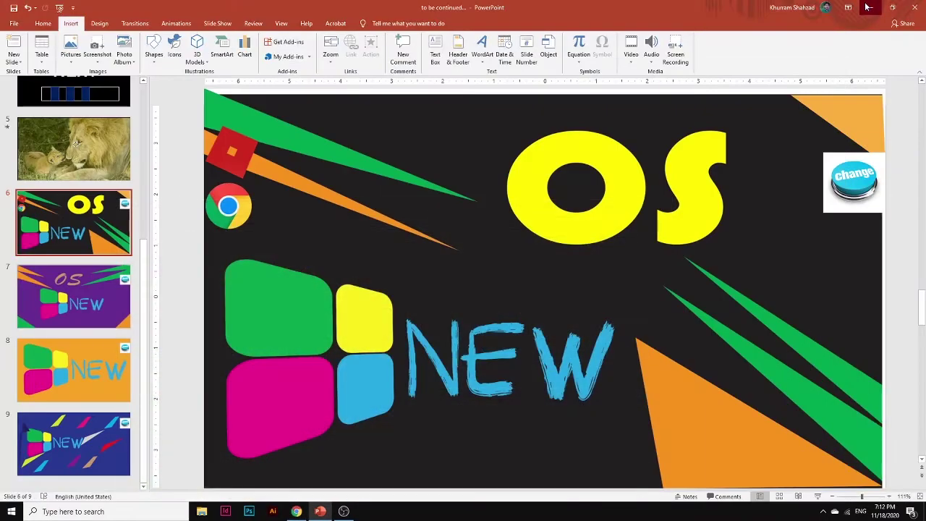
left_click(868, 8)
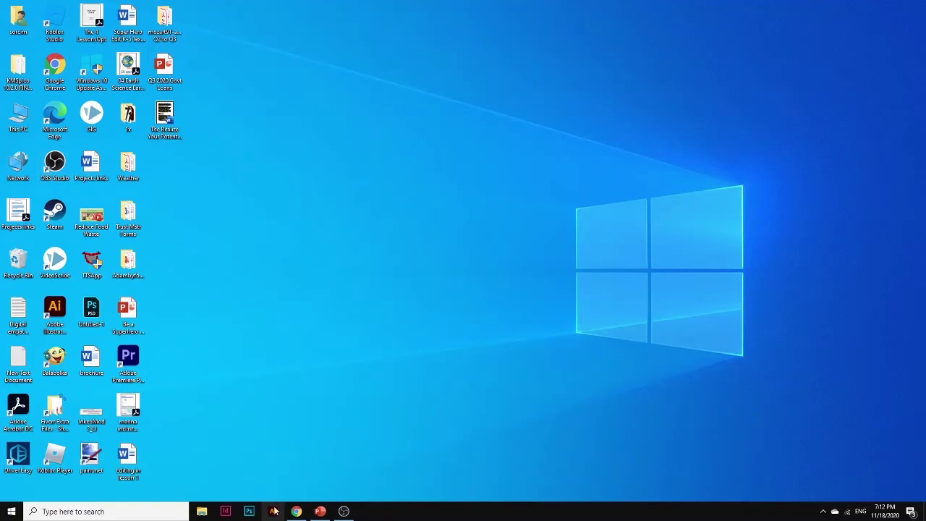
left_click(296, 511)
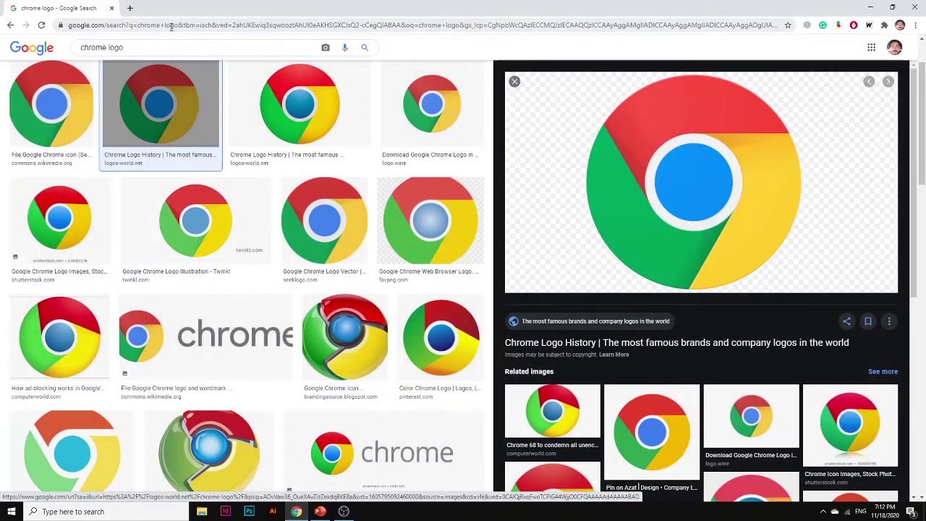
Search Google Images for "obs studio logo" and copy the enlarged round OBS logo from the Wikimedia Commons result.
left_click_drag(109, 52, 25, 63)
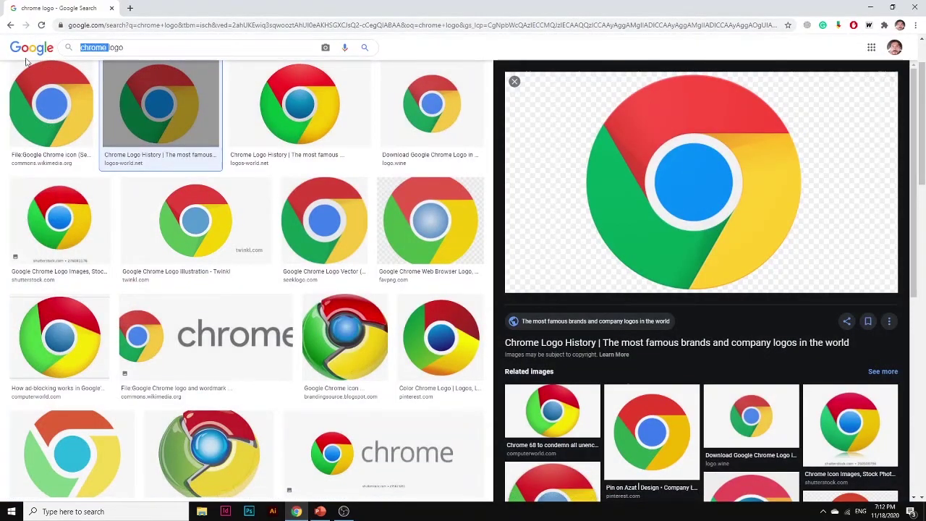
type("bs studi")
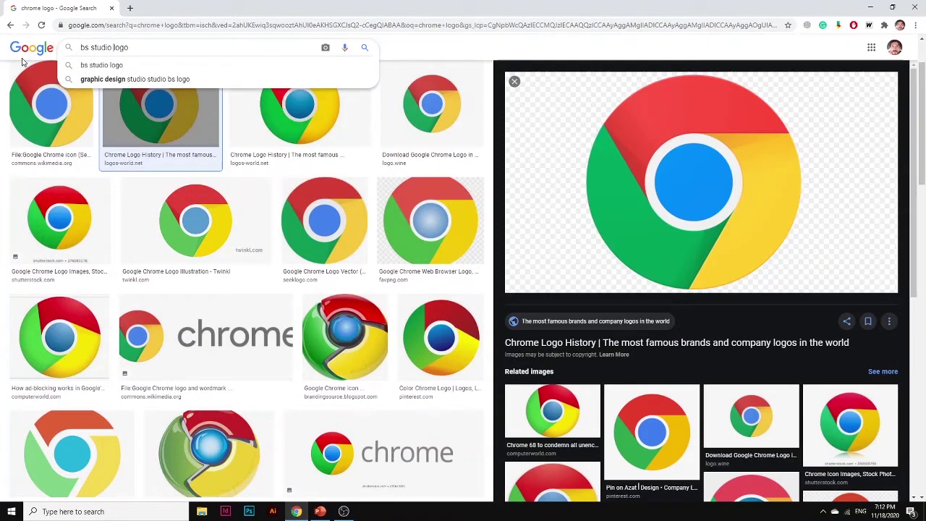
key("Return")
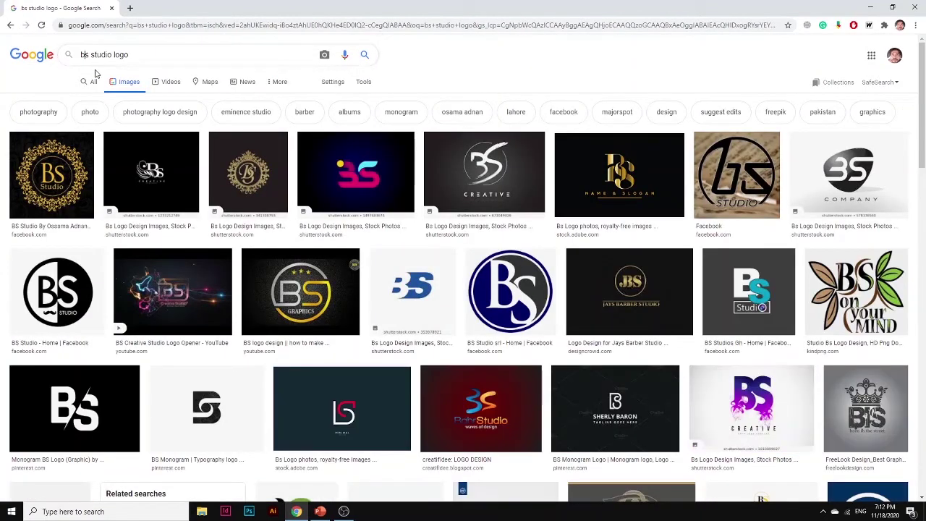
key("Return")
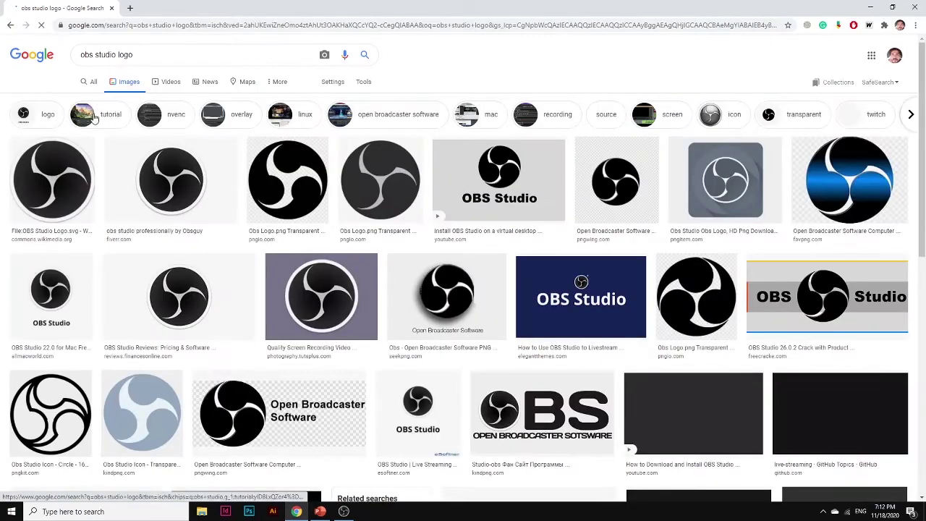
left_click(81, 179)
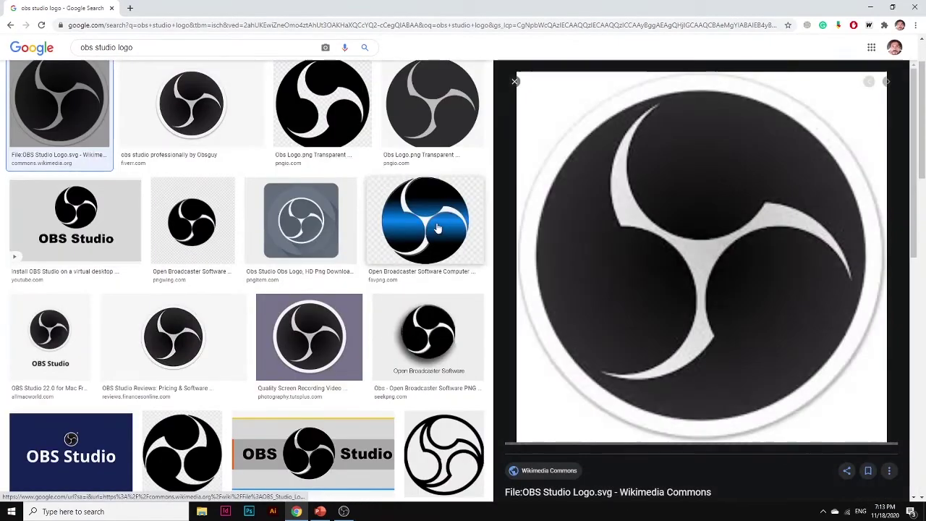
right_click(669, 278)
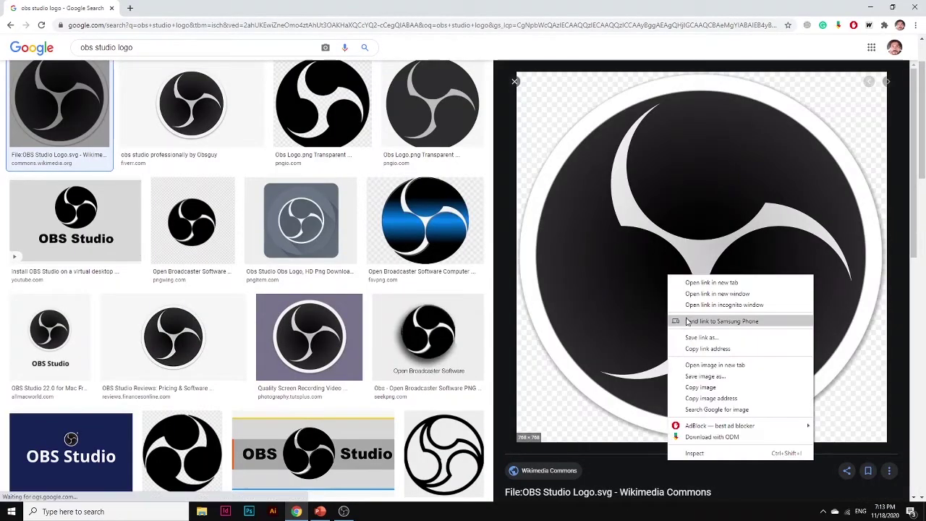
left_click(701, 388)
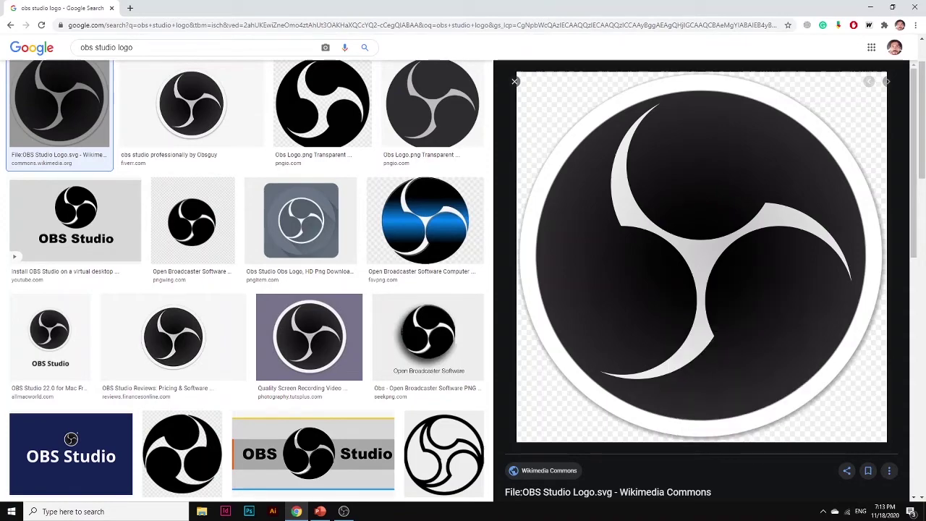
Switch to PowerPoint, paste the OBS logo onto slide 6, shrink it to icon size and place it directly below the Chrome logo.
left_click(322, 514)
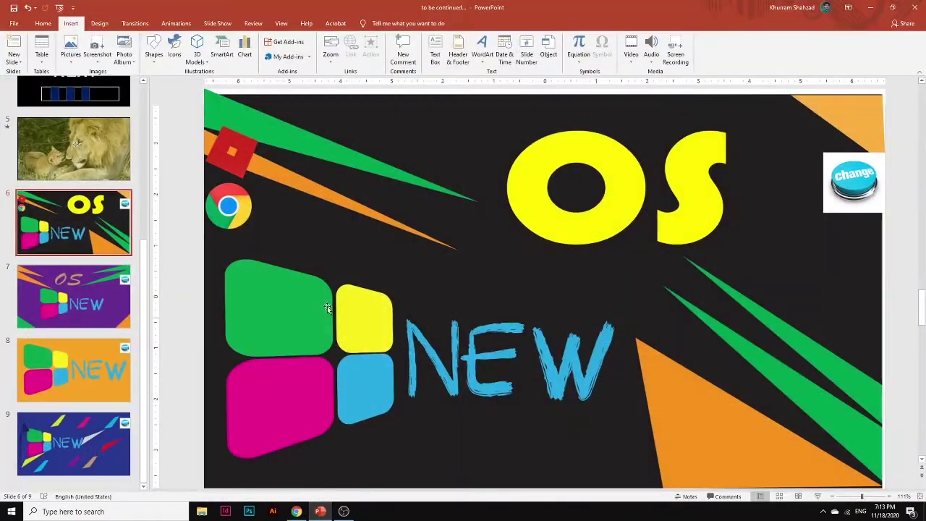
key("ctrl+v")
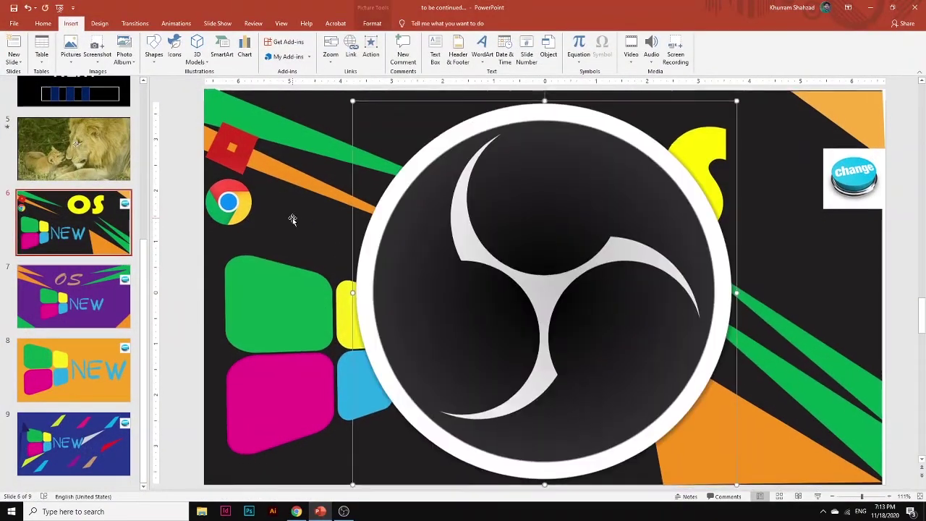
left_click_drag(352, 95, 230, 251)
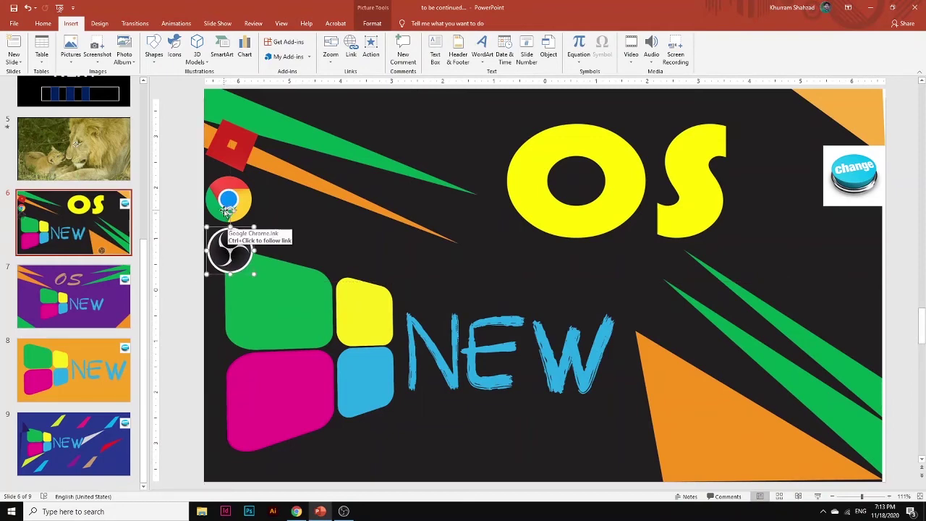
key("Escape")
left_click(230, 139)
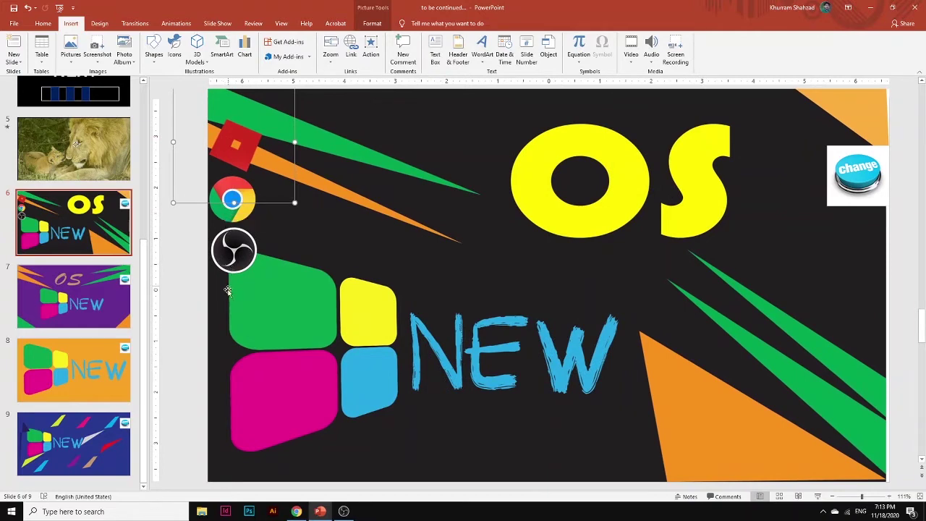
right_click(230, 256)
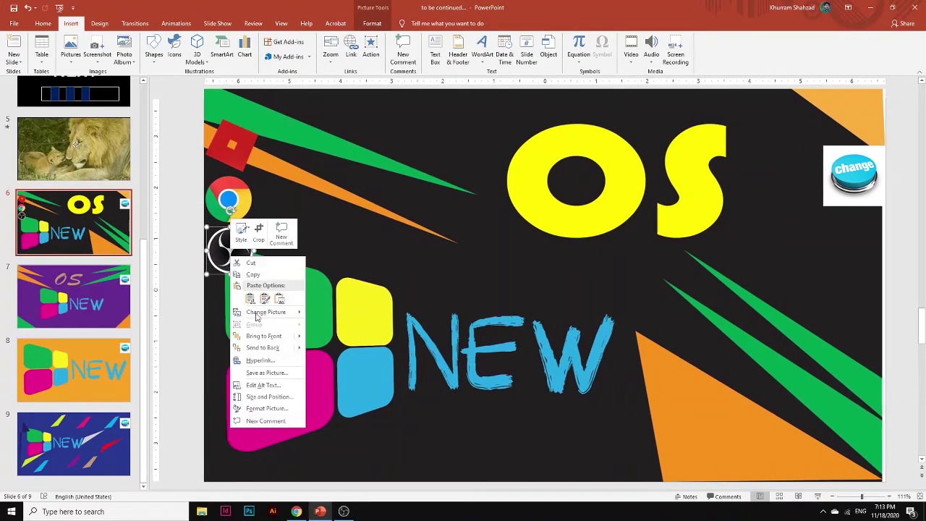
left_click(261, 361)
scroll(232, 265, "down", 5)
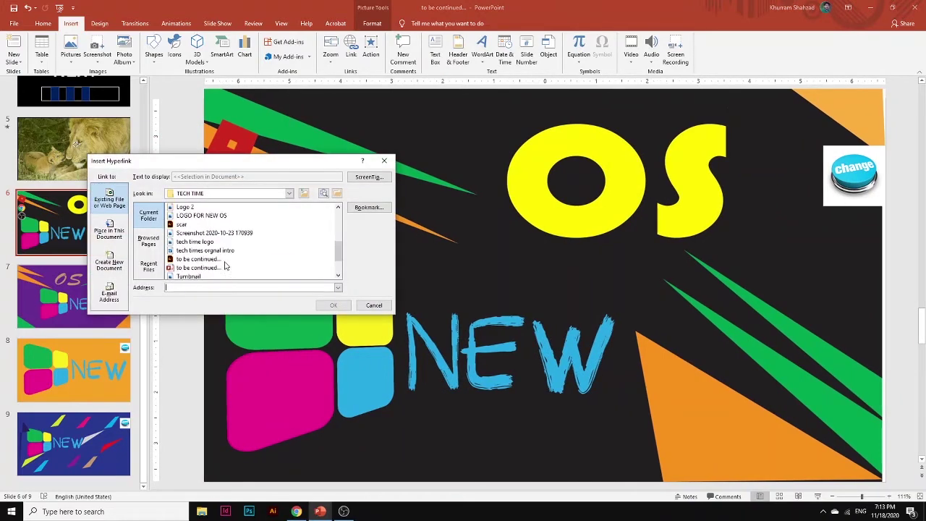
scroll(232, 269, "up", 5)
scroll(232, 269, "up", 1)
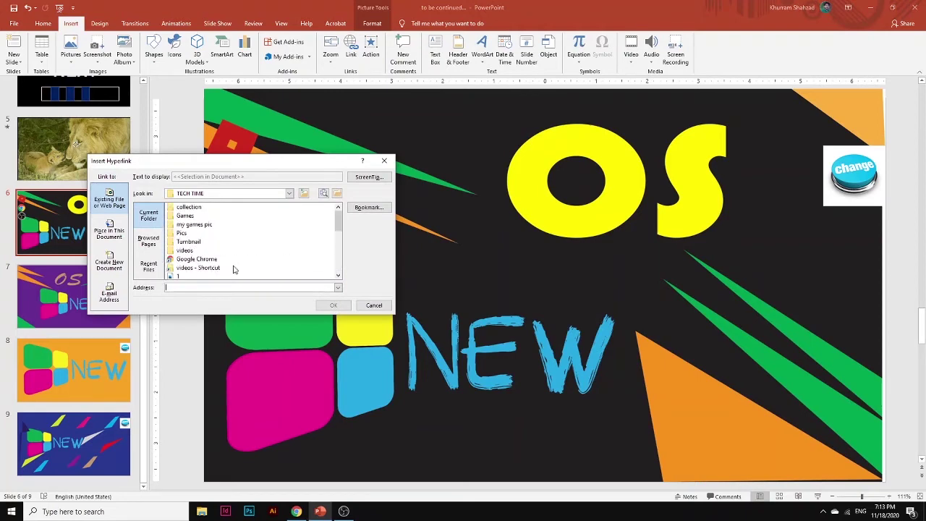
scroll(232, 266, "down", 4)
scroll(233, 264, "up", 4)
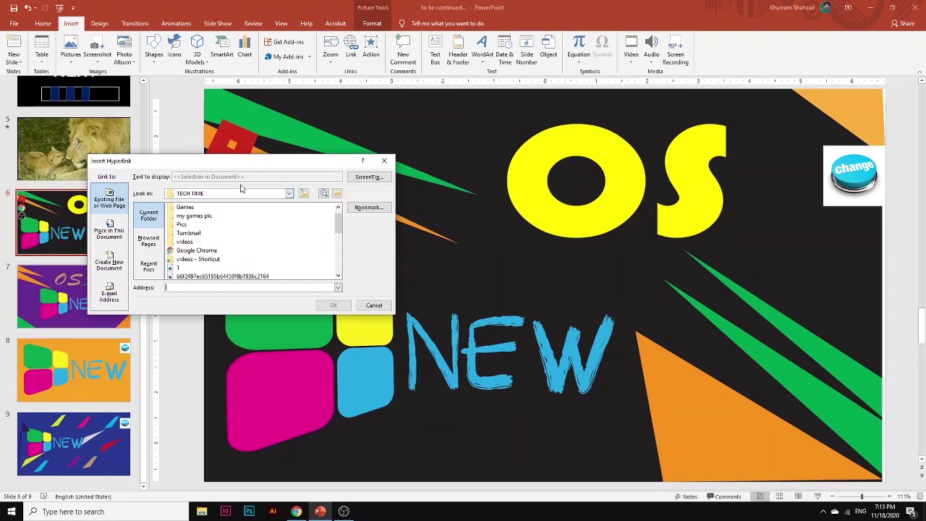
left_click(278, 196)
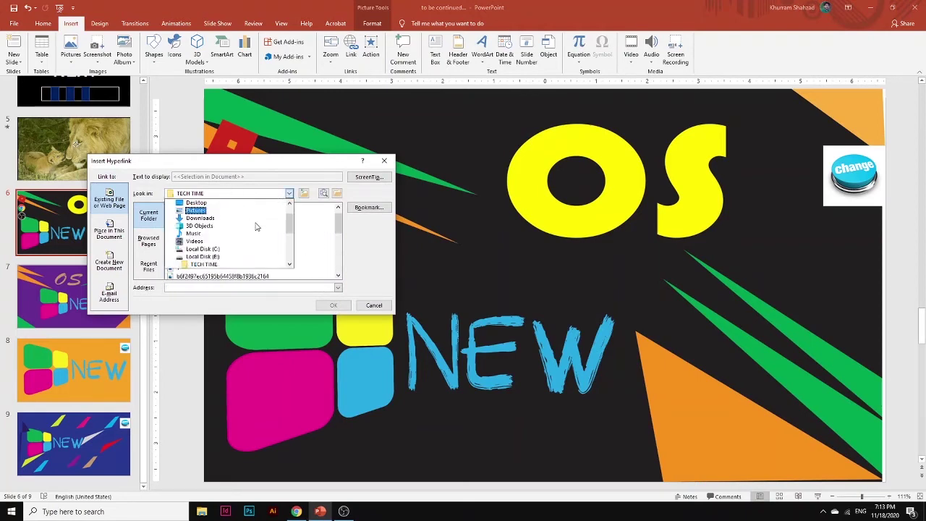
left_click(206, 204)
scroll(233, 255, "down", 5)
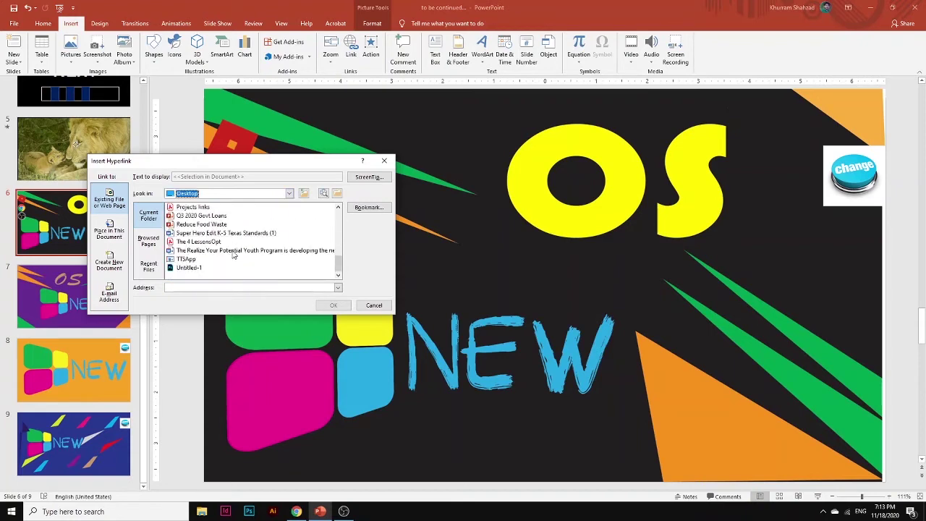
scroll(233, 254, "up", 5)
scroll(203, 269, "up", 2)
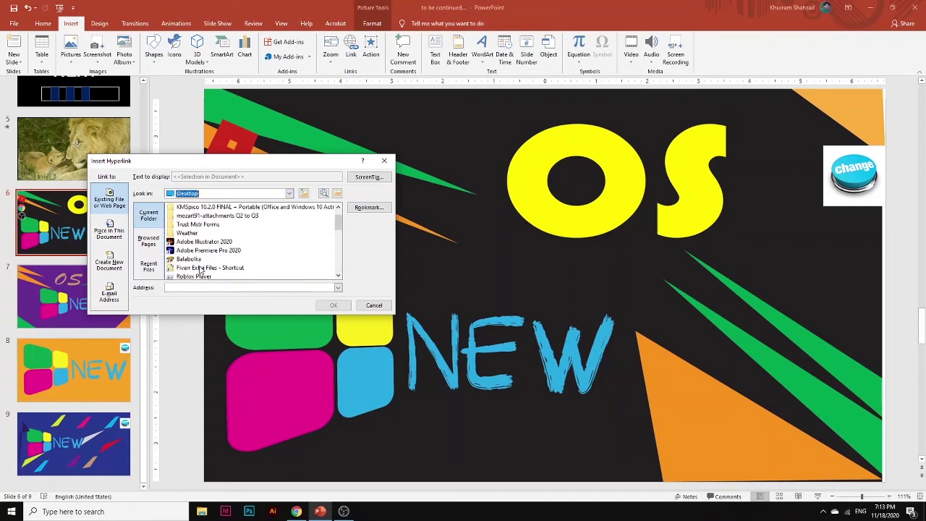
scroll(184, 257, "down", 3)
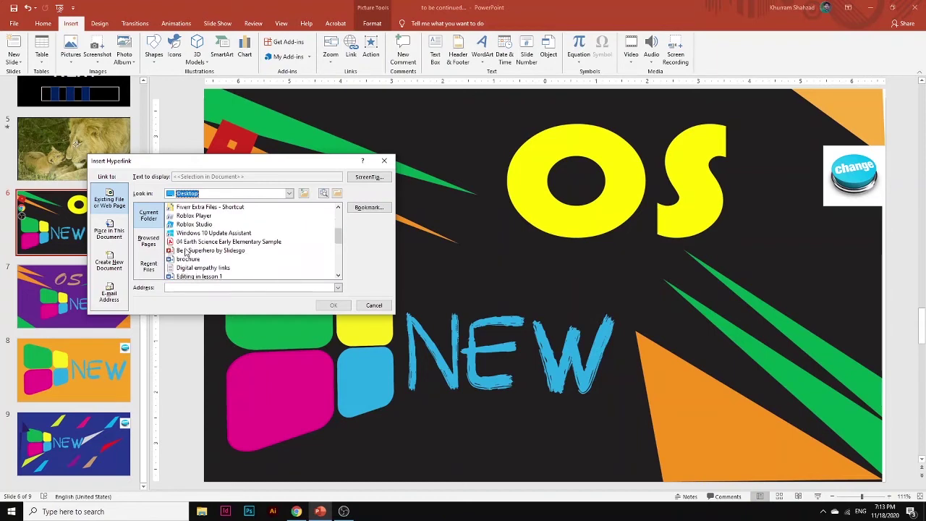
scroll(187, 251, "up", 2)
scroll(187, 246, "down", 6)
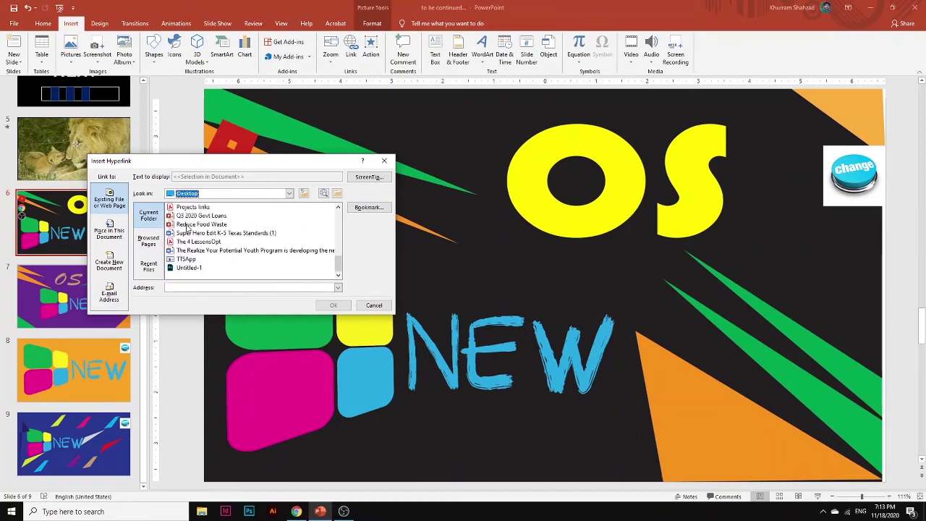
scroll(187, 228, "up", 2)
scroll(187, 228, "up", 2)
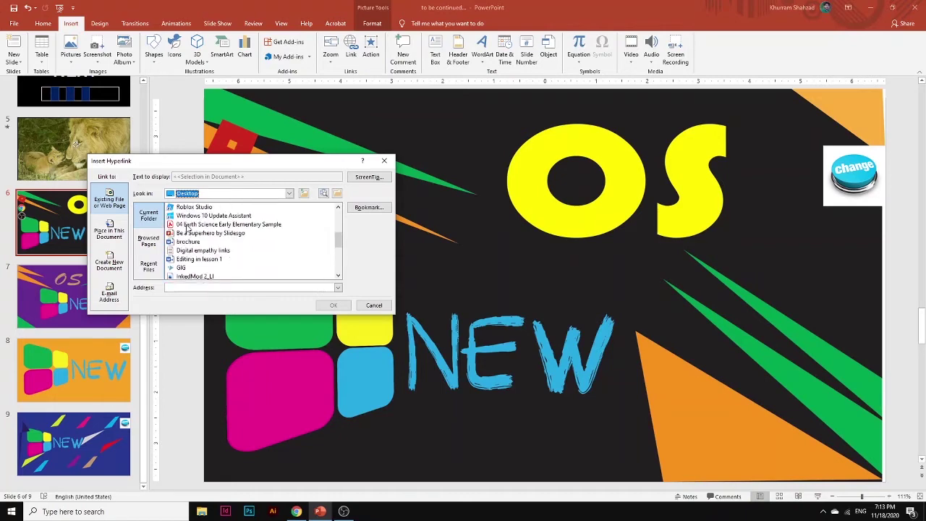
left_click(186, 226)
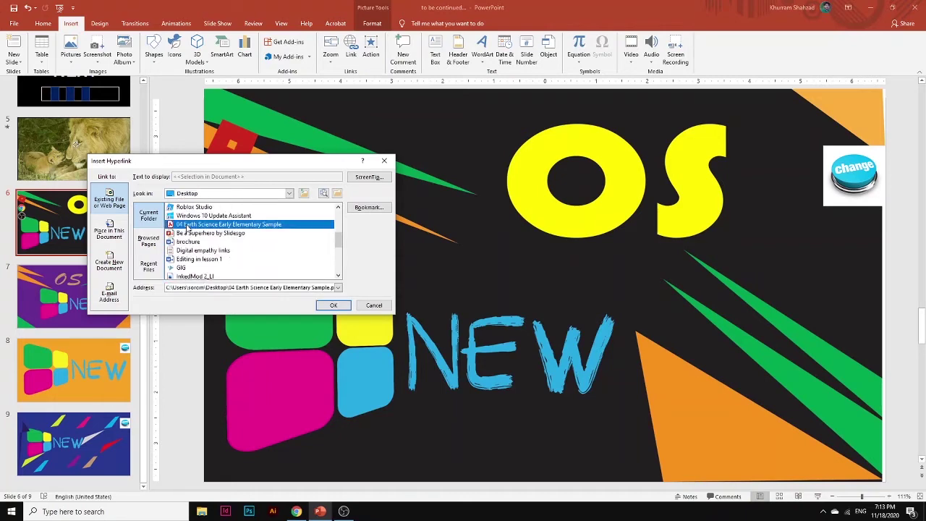
left_click(207, 210)
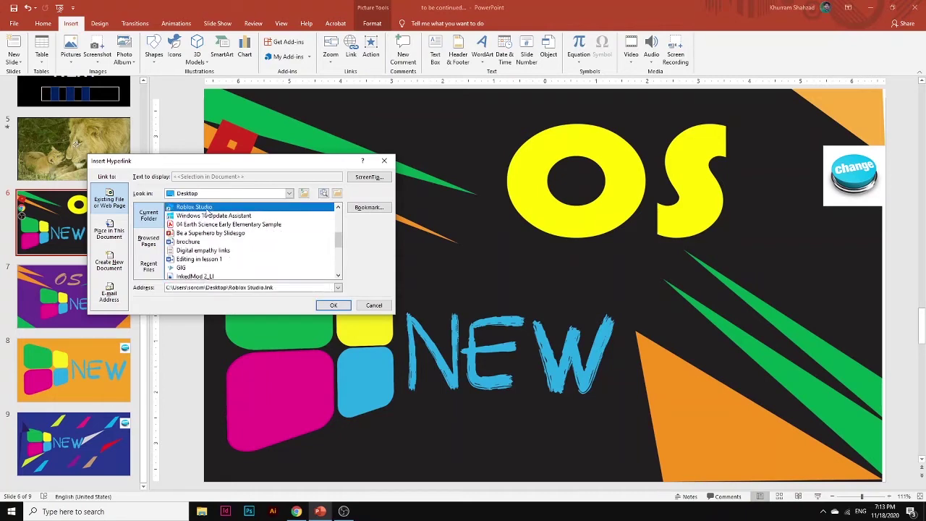
scroll(207, 211, "up", 2)
scroll(206, 211, "down", 2)
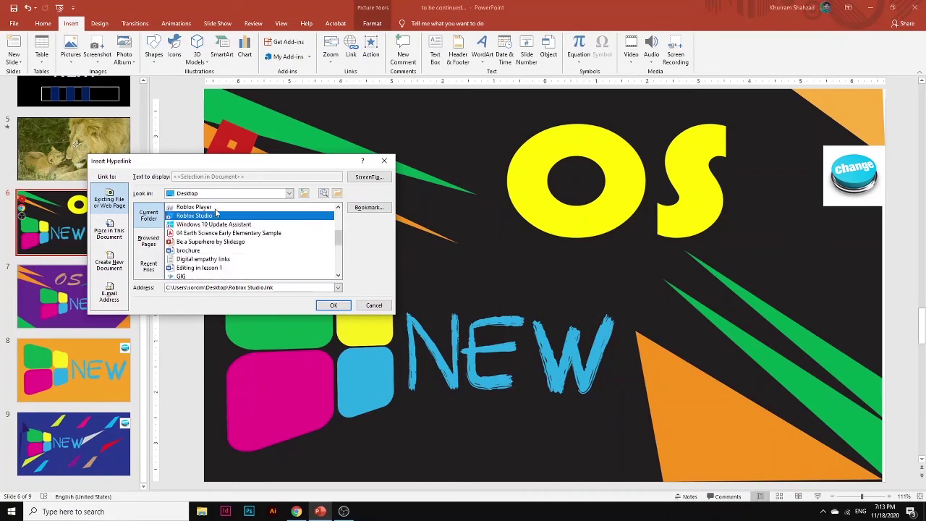
left_click(374, 305)
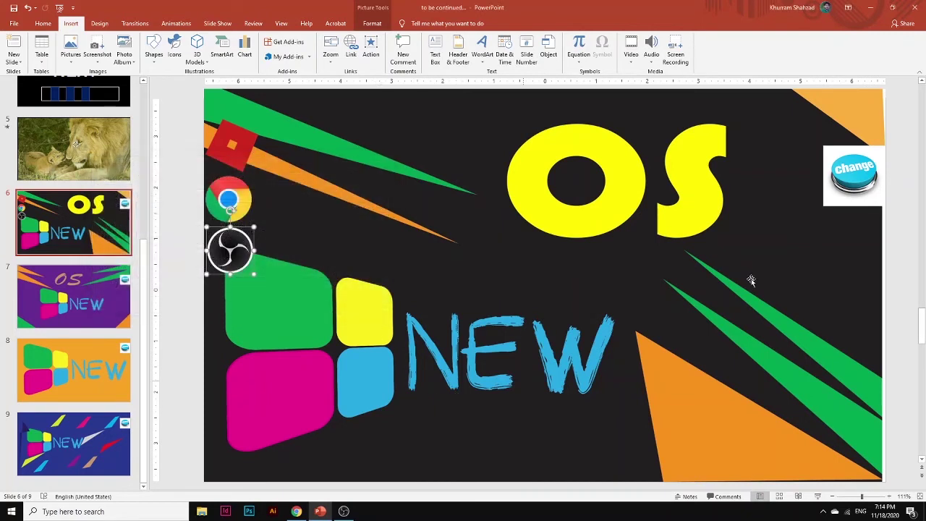
Minimize PowerPoint and Chrome and copy the OBS Studio shortcut from the Windows desktop.
left_click(874, 9)
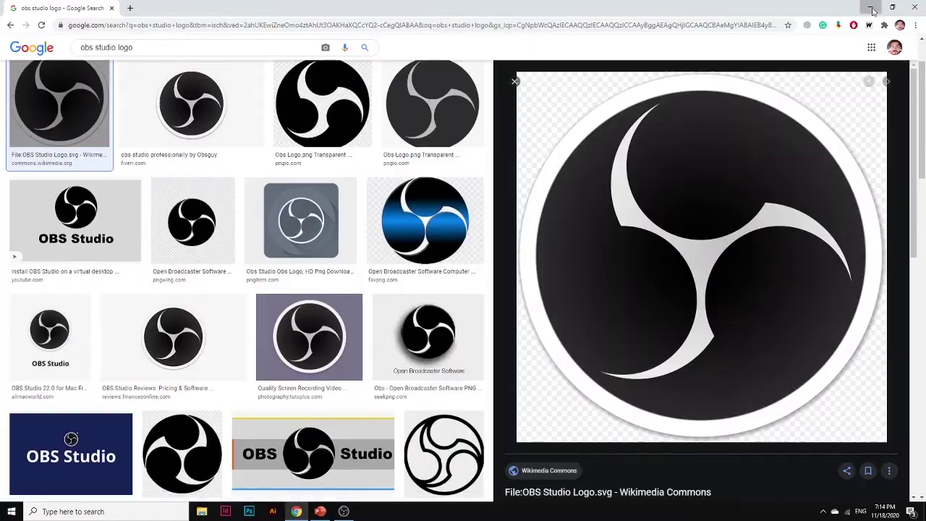
left_click(872, 7)
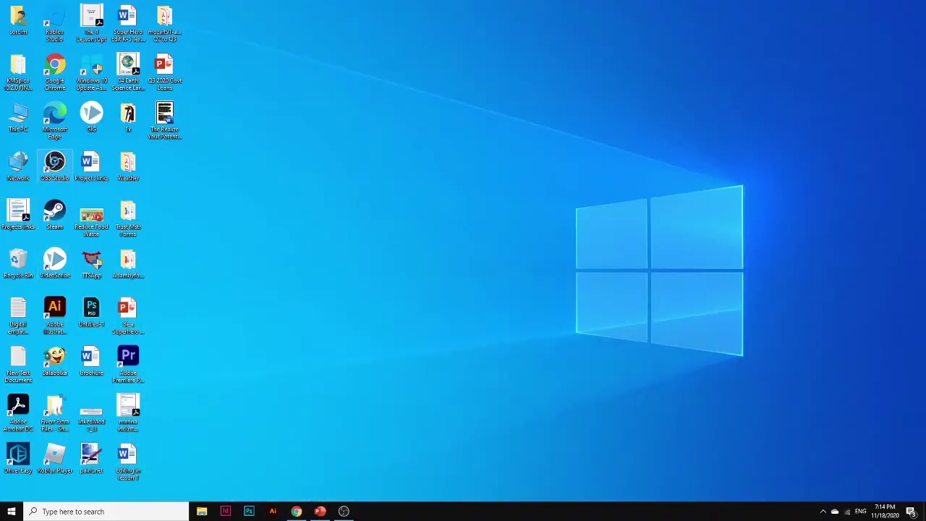
right_click(55, 162)
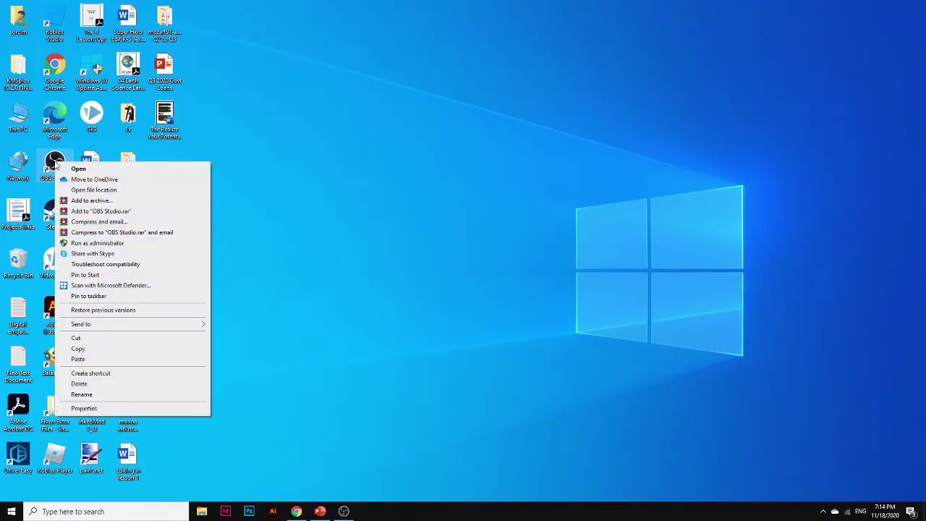
left_click(116, 351)
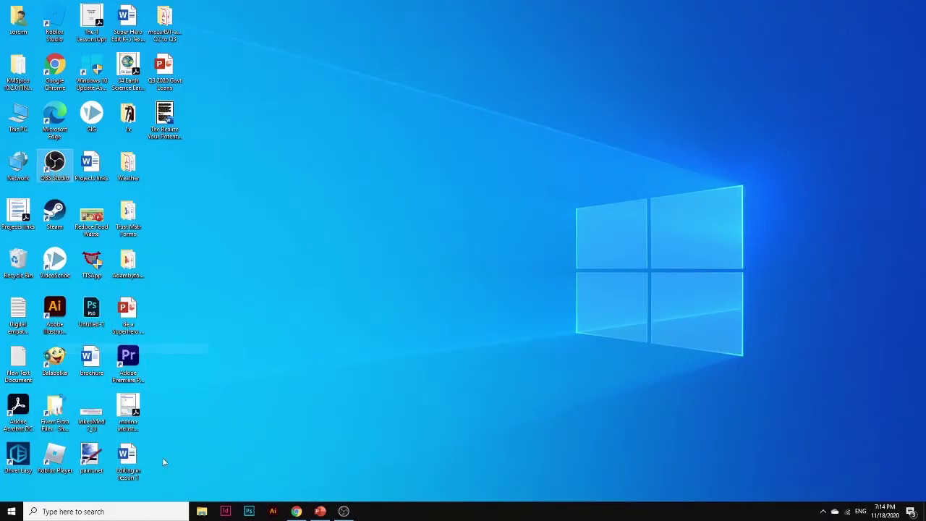
Open the TECH TIME folder on Local Disk (E:) in File Explorer and paste the OBS Studio shortcut into it.
left_click(202, 512)
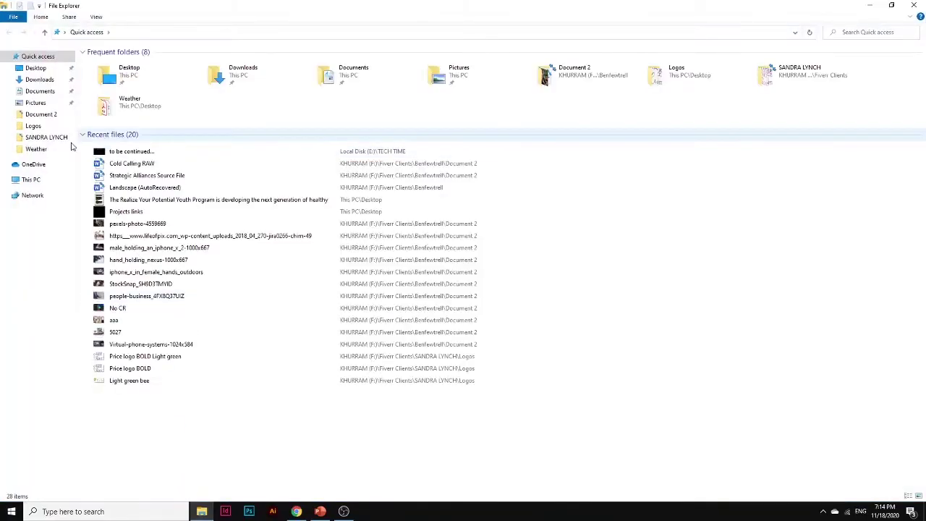
left_click(30, 179)
left_click(263, 138)
double_click(262, 138)
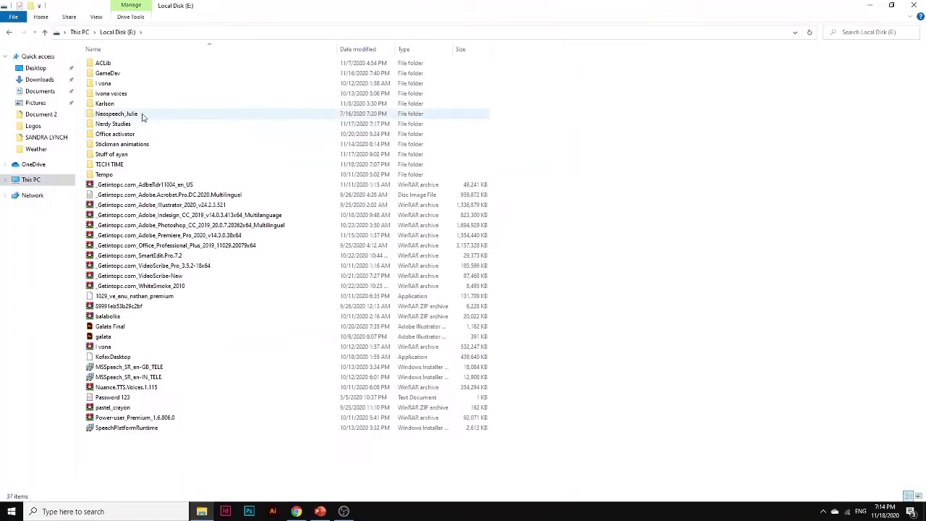
double_click(116, 155)
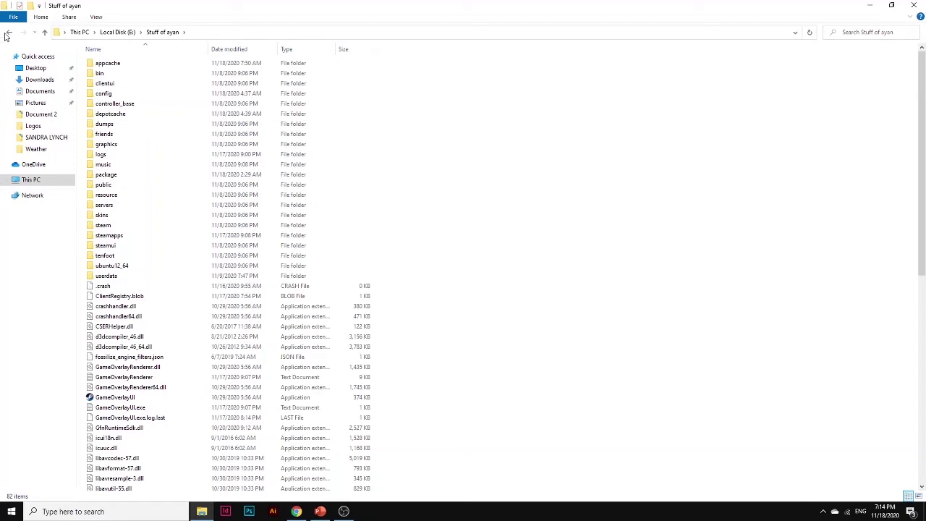
left_click(8, 32)
double_click(137, 168)
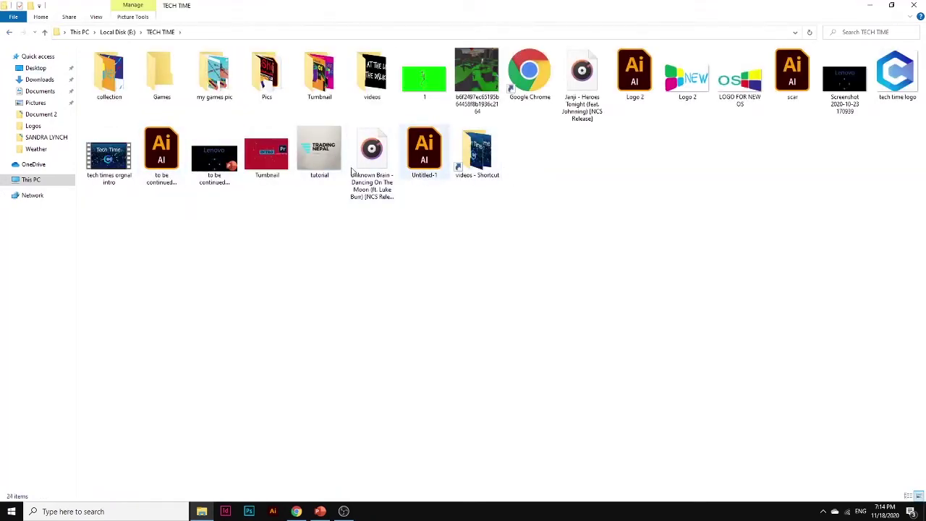
key("ctrl+v")
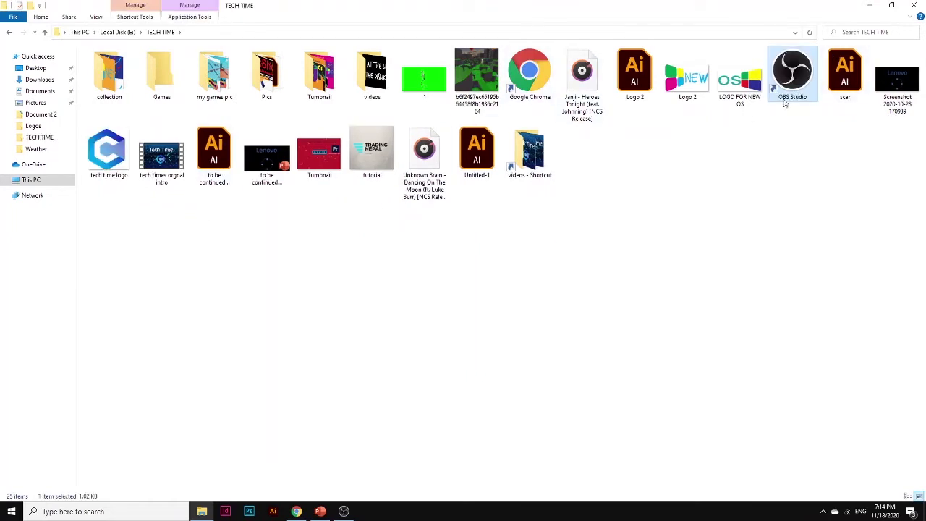
left_click(760, 271)
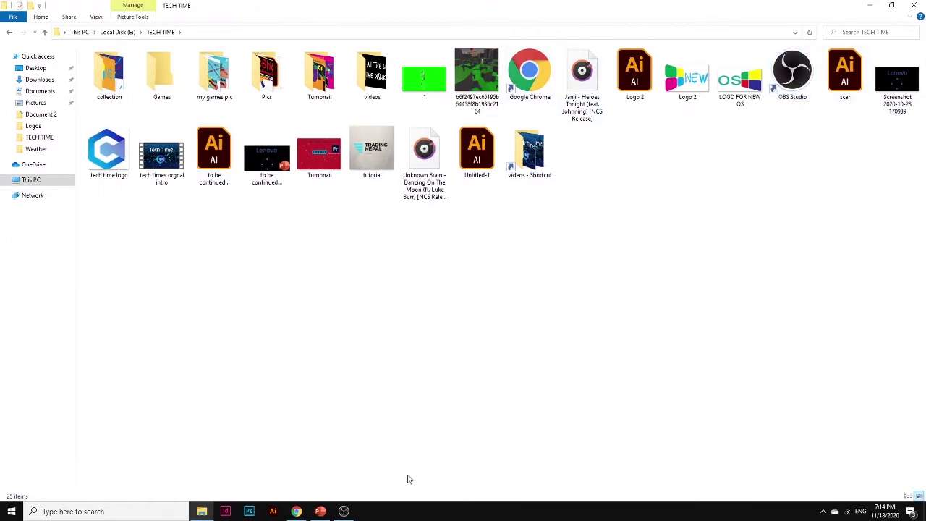
Switch to PowerPoint and hyperlink the OBS logo on slide 6 to the OBS Studio shortcut in the TECH TIME folder.
left_click(321, 512)
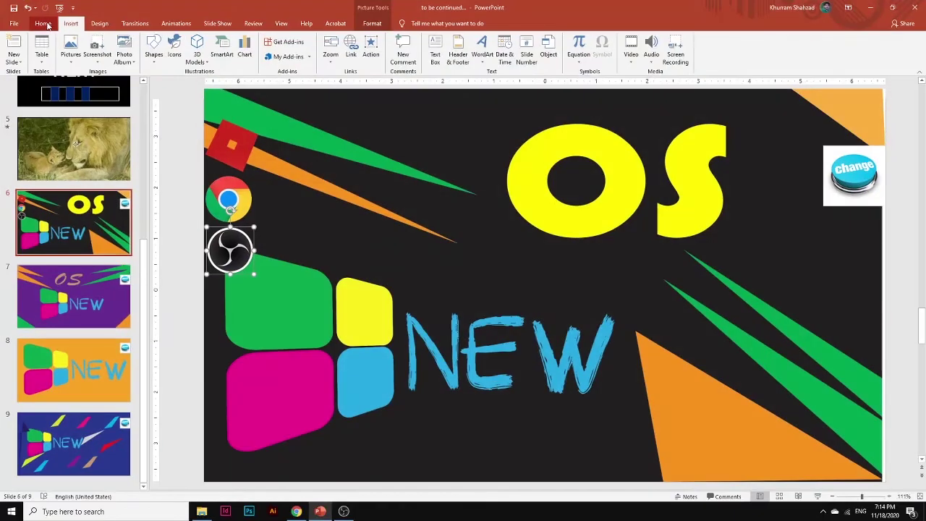
right_click(235, 245)
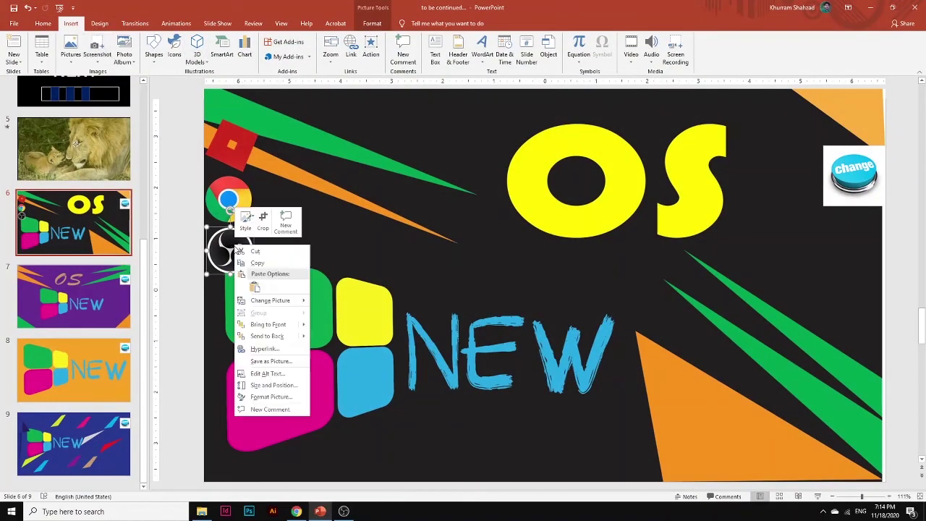
left_click(265, 349)
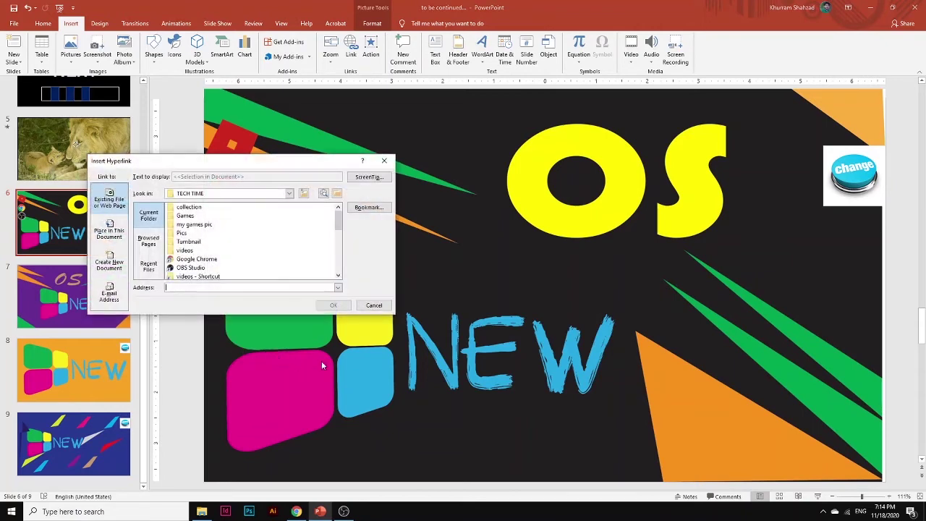
left_click(190, 267)
left_click(333, 306)
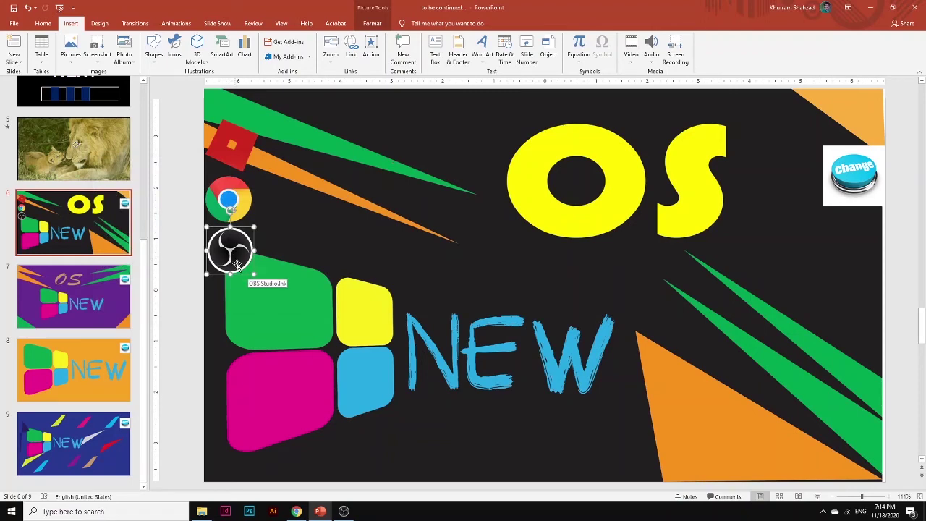
Test the OBS logo's link in the slide show, allow the file to open, cancel the second OBS launch and return to editing.
left_click(816, 497)
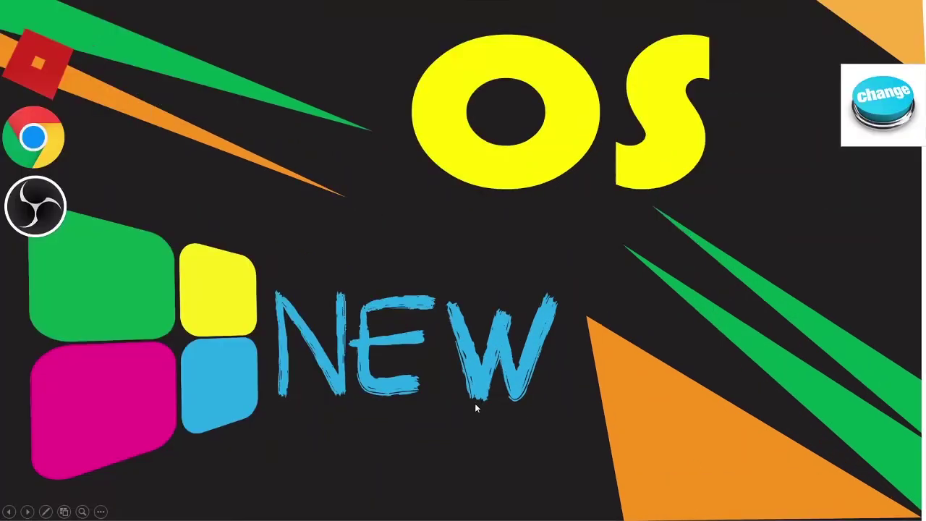
left_click(6, 209)
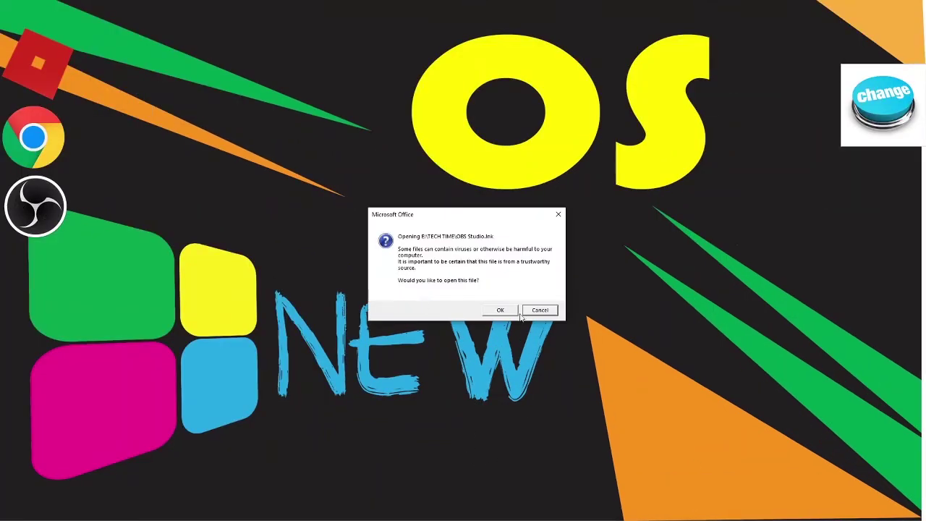
left_click(503, 309)
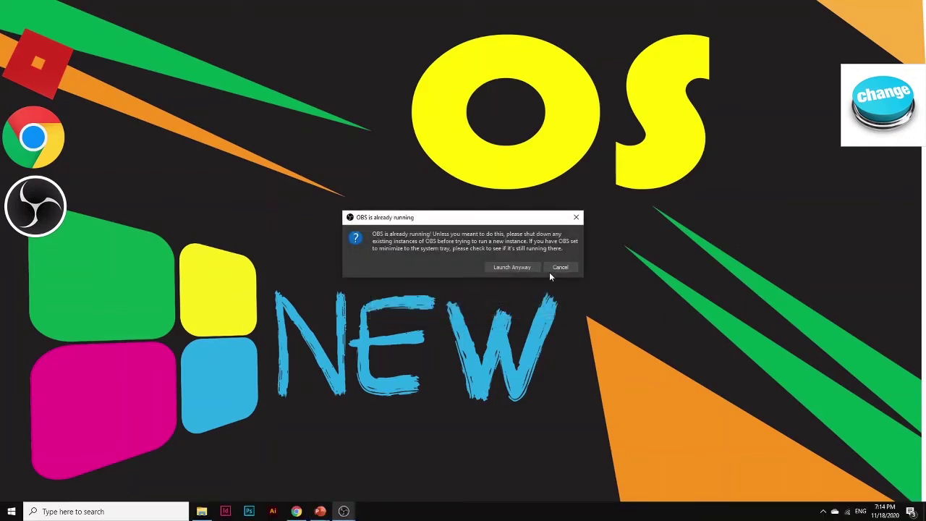
left_click(557, 267)
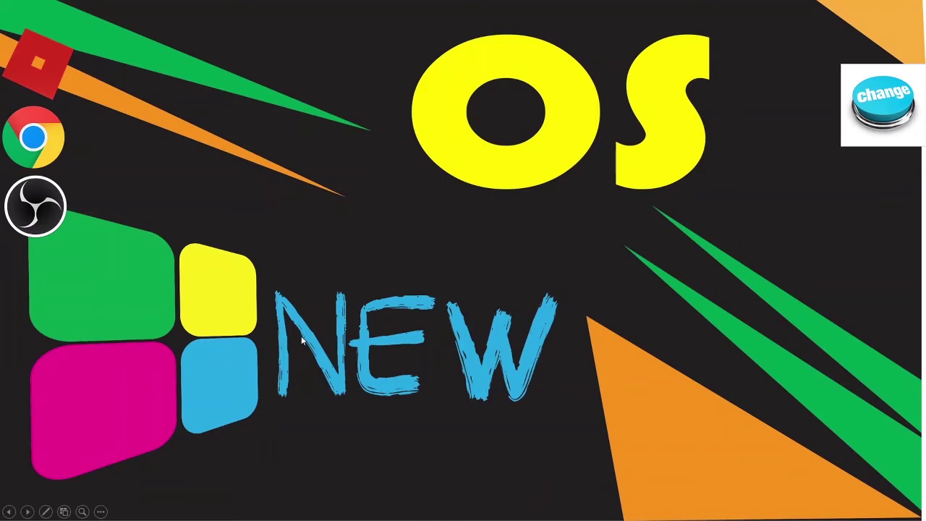
key("Escape")
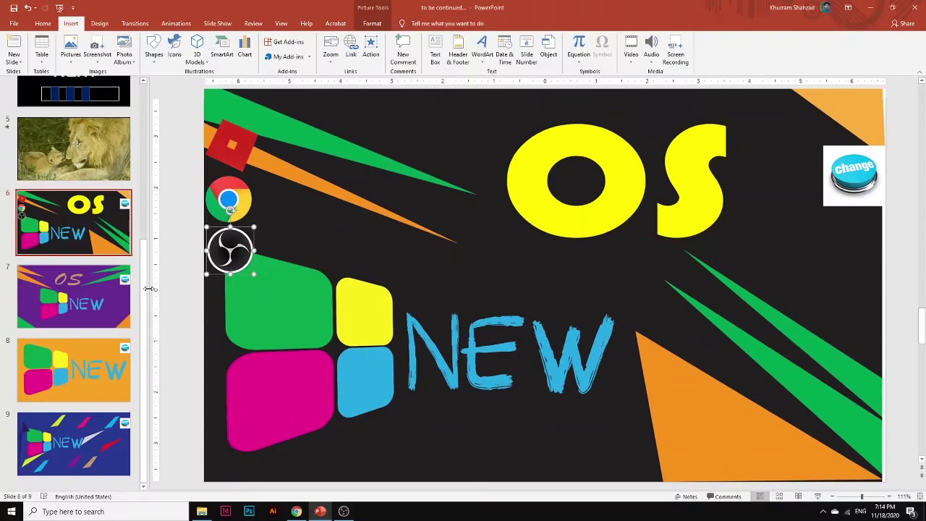
left_click(166, 293)
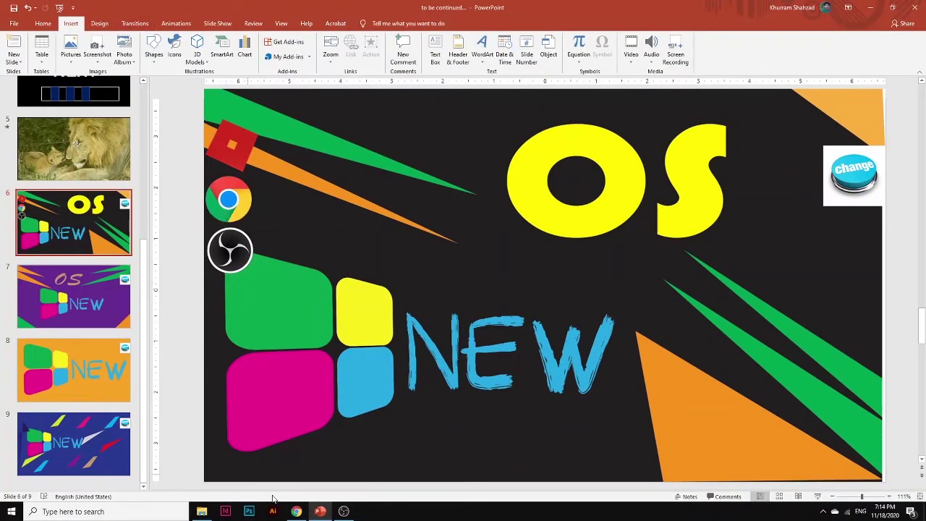
Switch to Chrome and search Google Images for "steam icon".
left_click(296, 511)
scroll(152, 85, "up", 2)
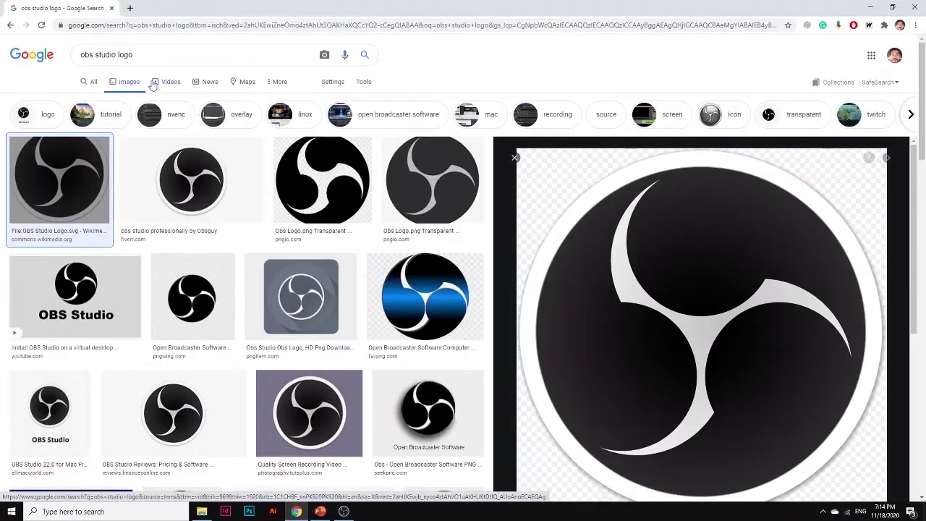
left_click_drag(148, 63, 58, 63)
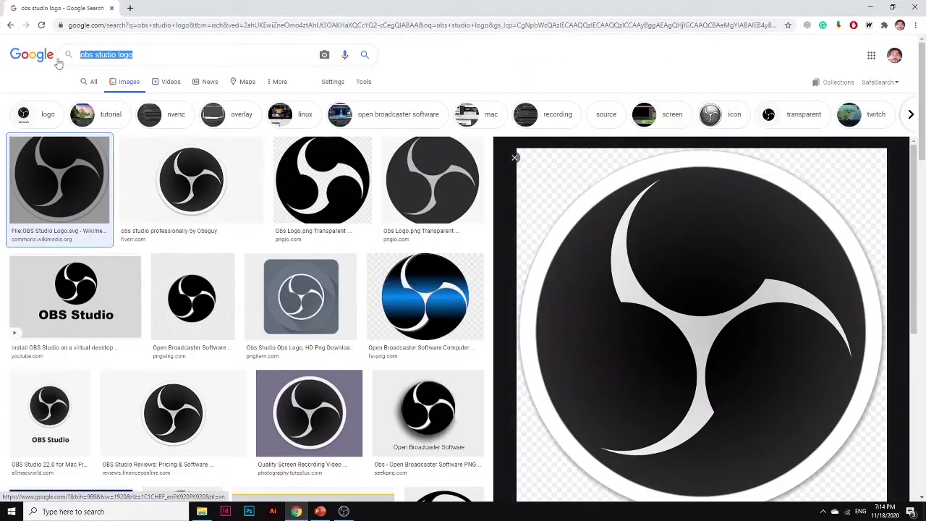
key("BackSpace")
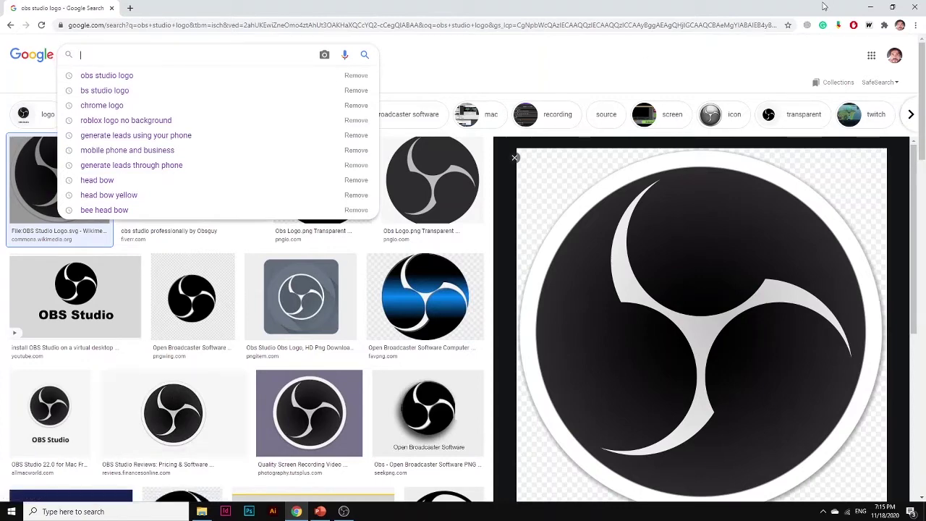
type("steam lo")
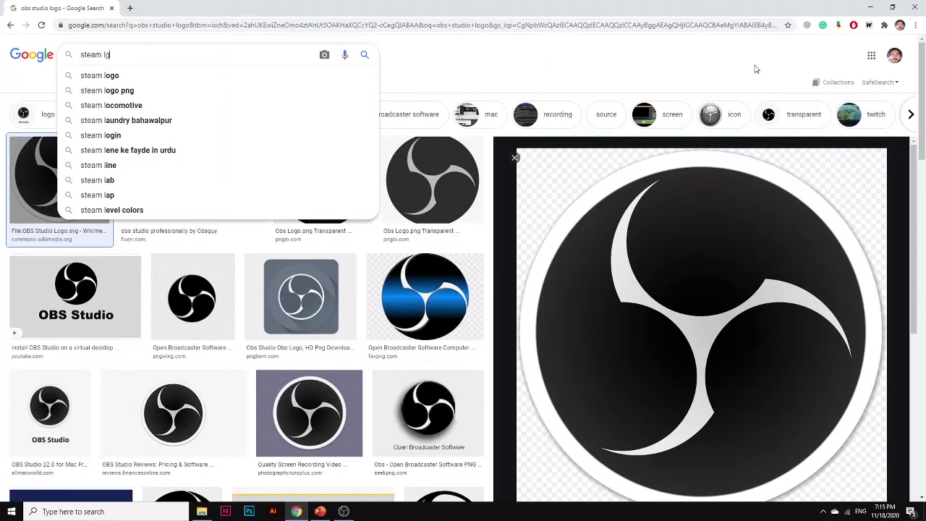
key("BackSpace")
key("BackSpace")
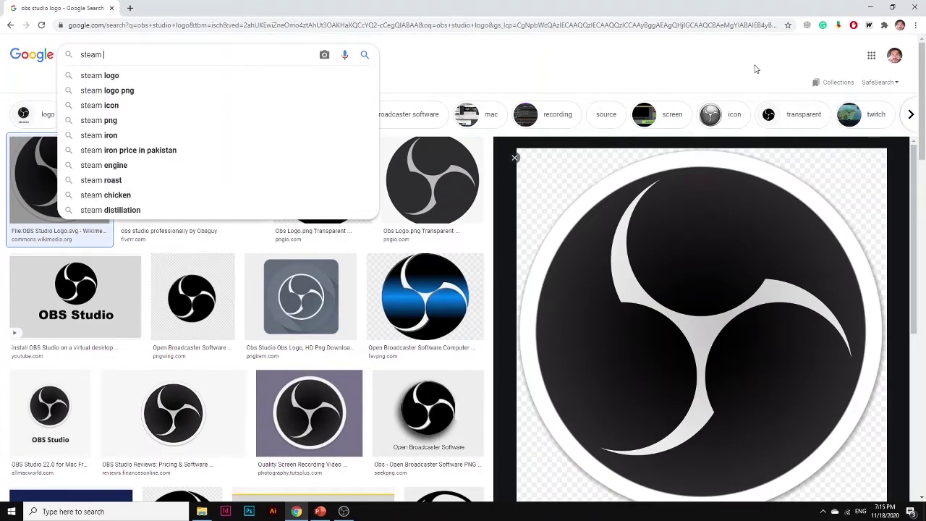
type("icon")
key("Return")
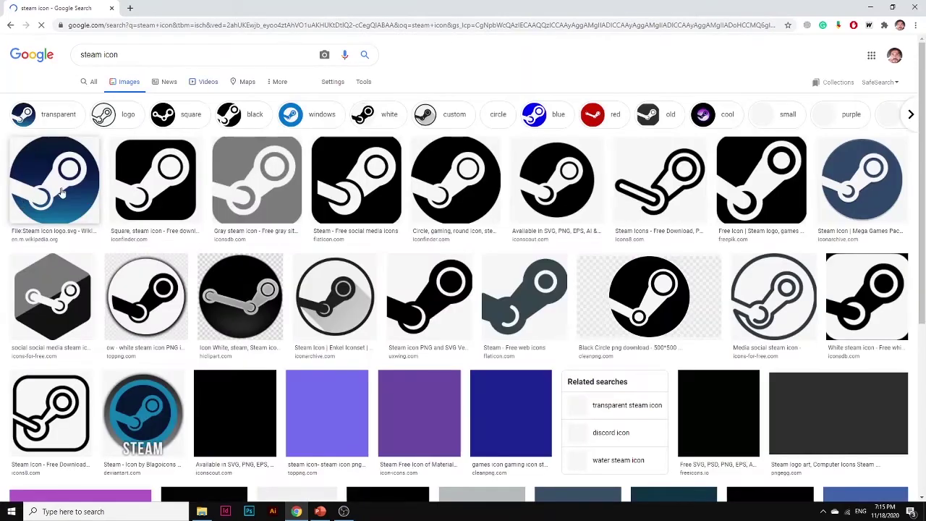
Enlarge the round blue Steam icon from the Wikipedia result and copy the image.
left_click(62, 191)
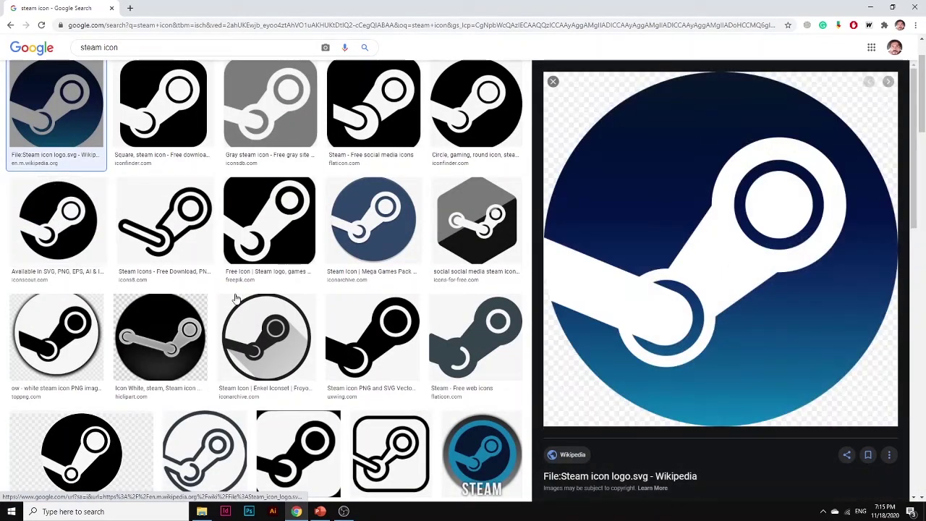
right_click(721, 211)
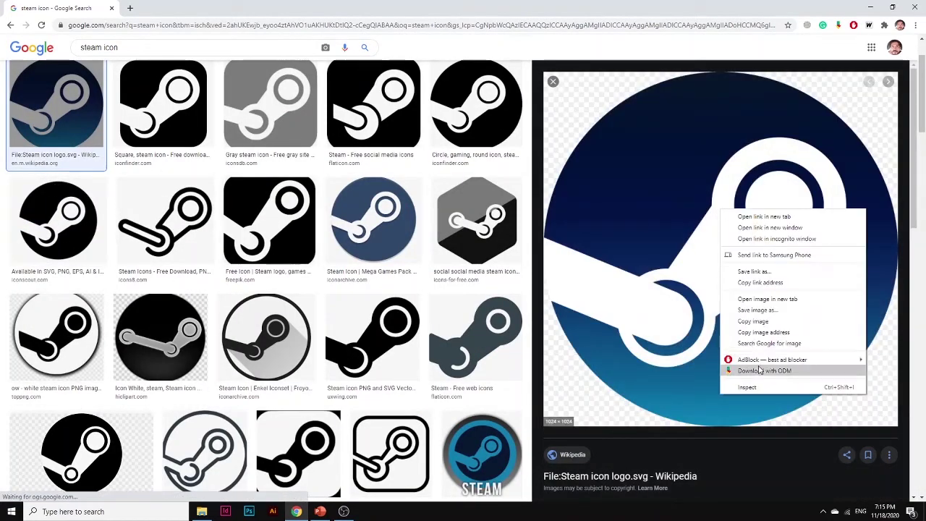
left_click(751, 323)
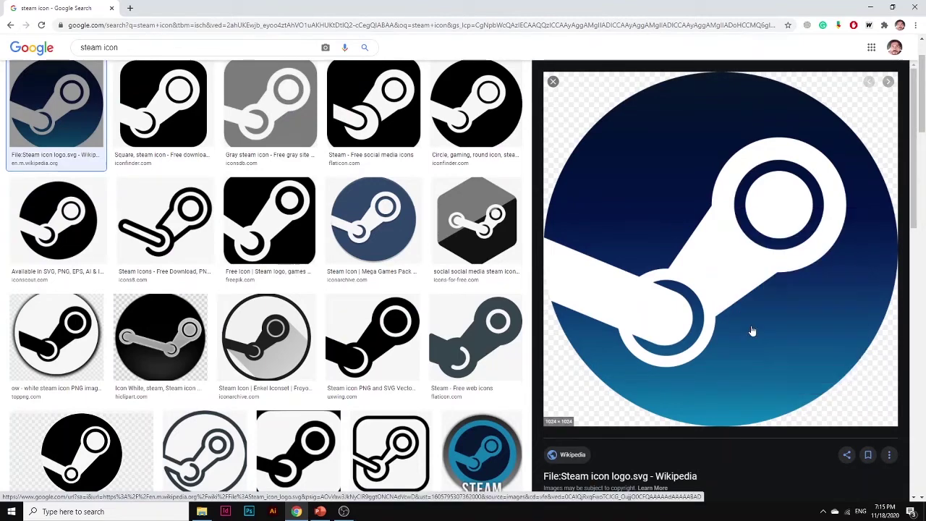
Switch to PowerPoint, paste the Steam icon onto slide 6, shrink it to icon size and place it directly below the OBS logo.
left_click(344, 511)
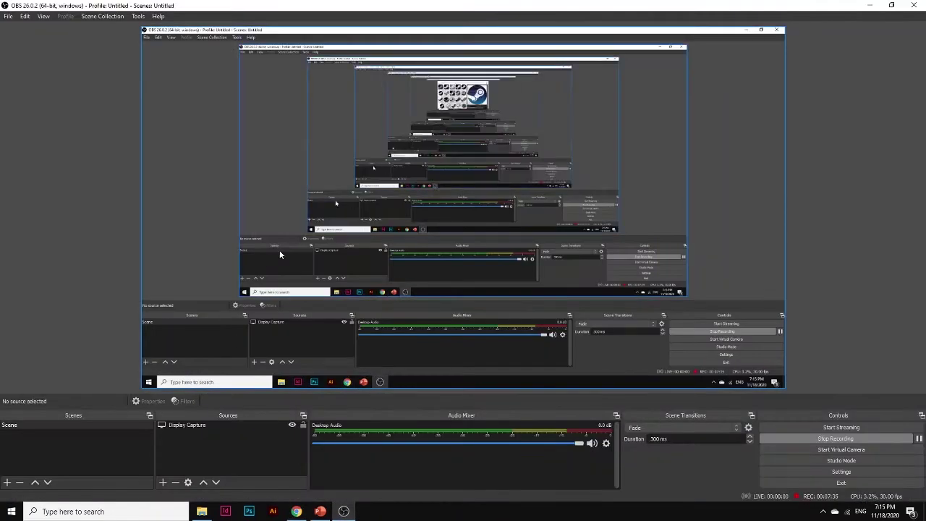
left_click(296, 511)
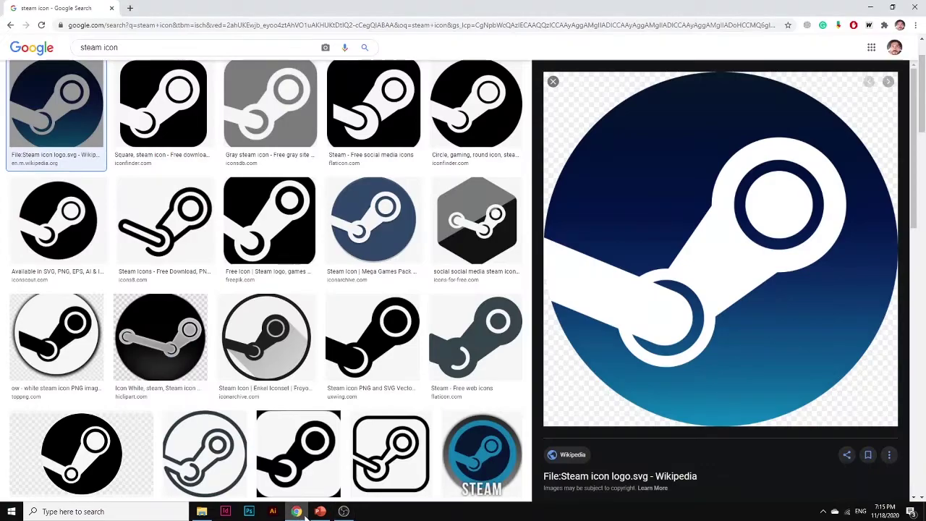
left_click(320, 512)
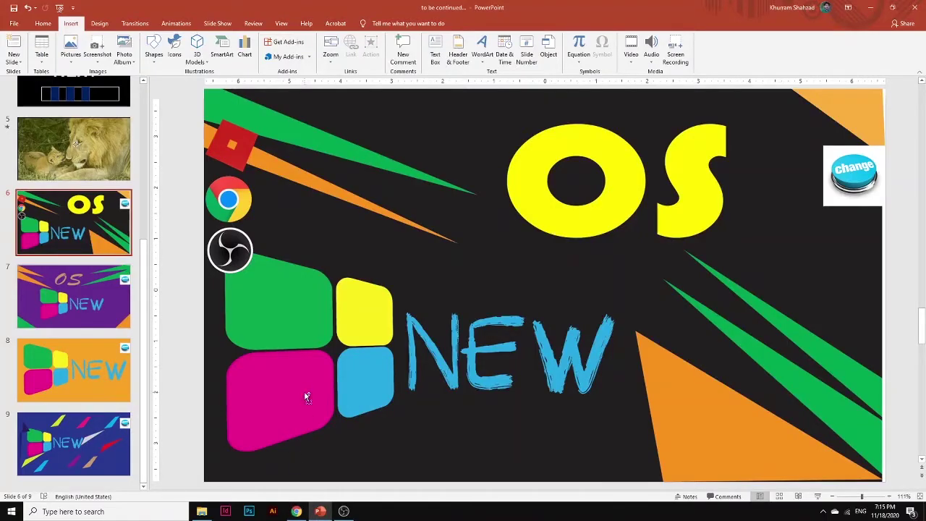
key("ctrl+v")
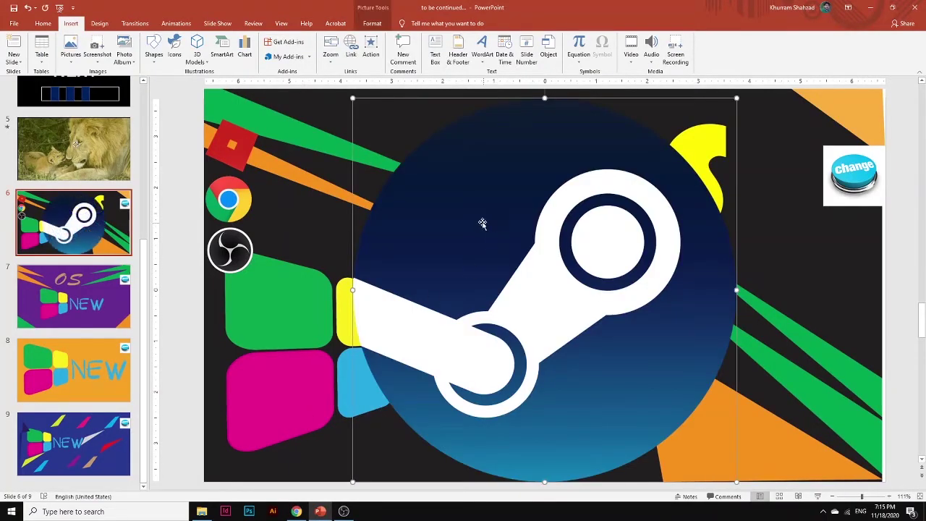
left_click_drag(354, 97, 236, 304)
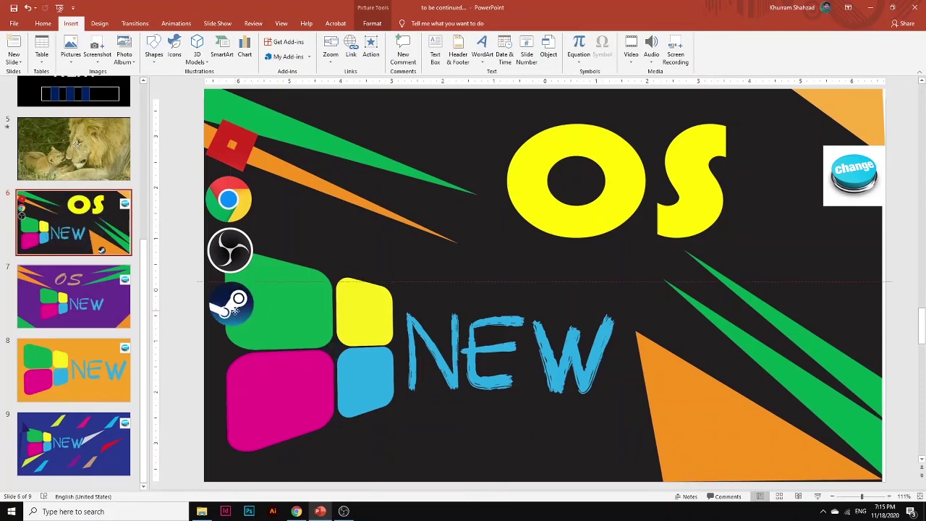
Hyperlink the Steam icon to the OBS Studio shortcut in the TECH TIME folder and remove that link again.
right_click(235, 309)
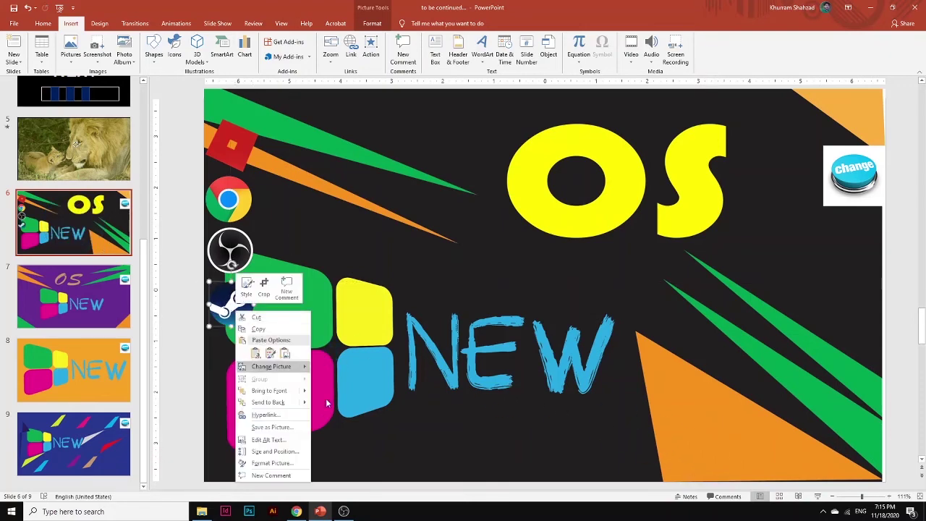
left_click(270, 415)
left_click(174, 267)
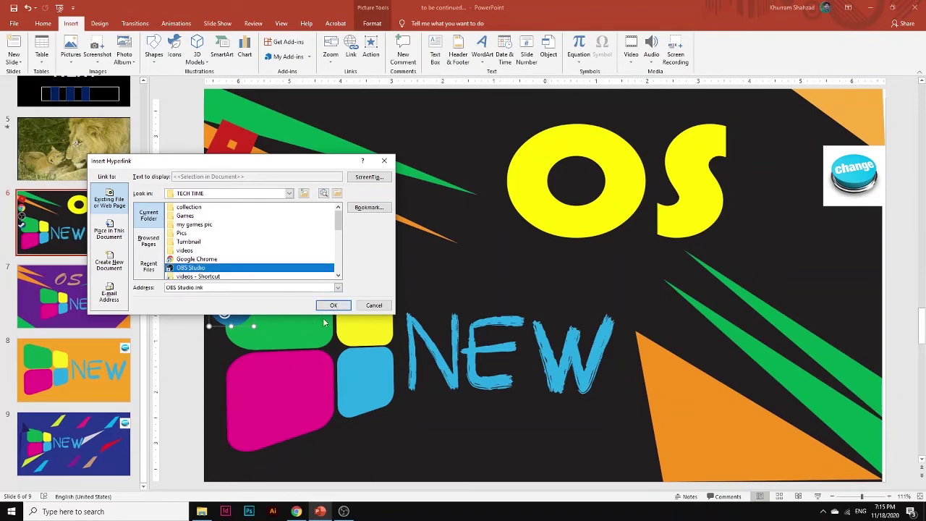
left_click(329, 307)
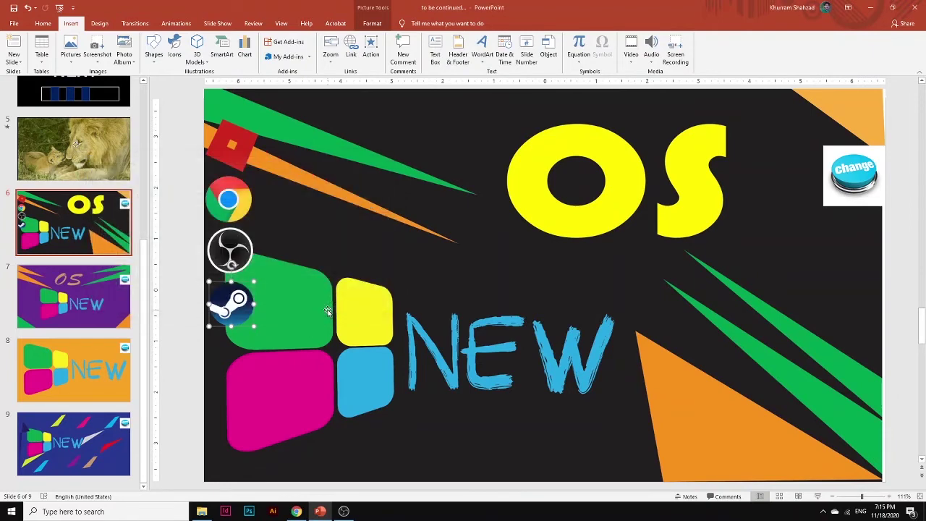
right_click(229, 307)
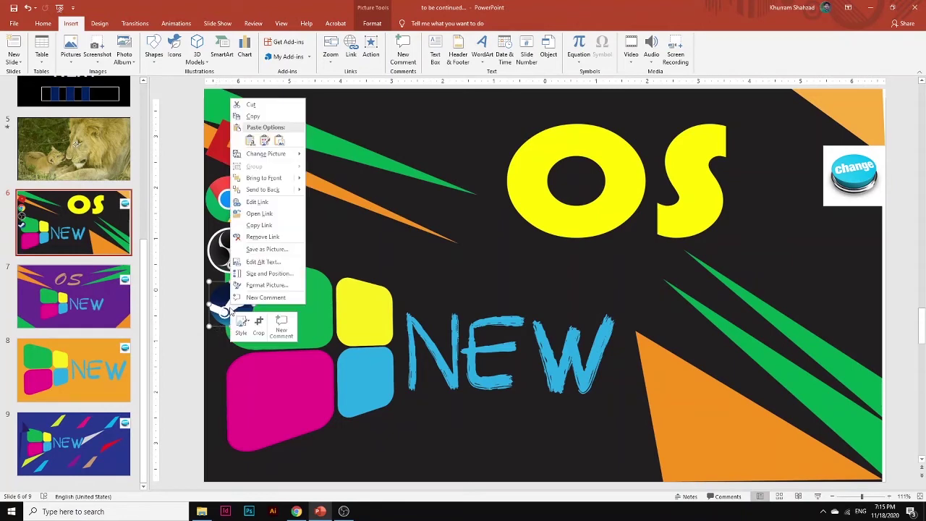
left_click(266, 237)
right_click(222, 310)
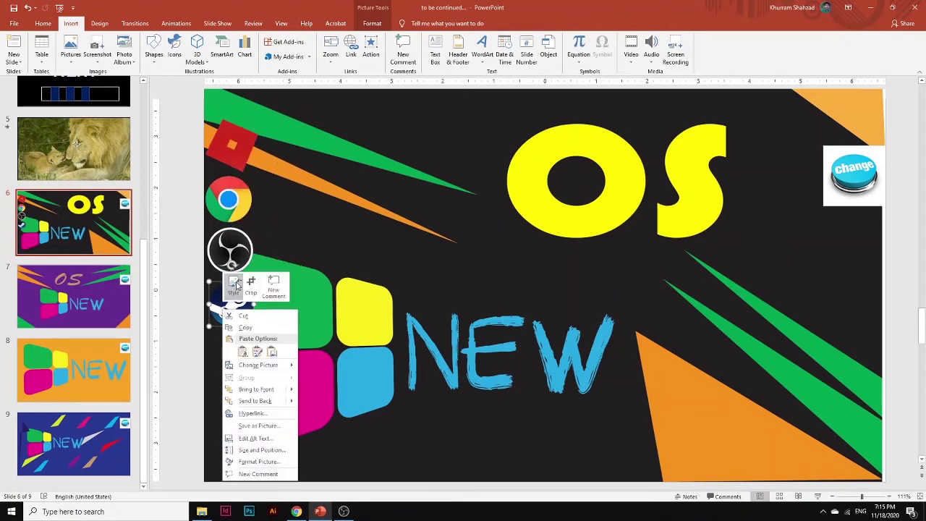
left_click(251, 414)
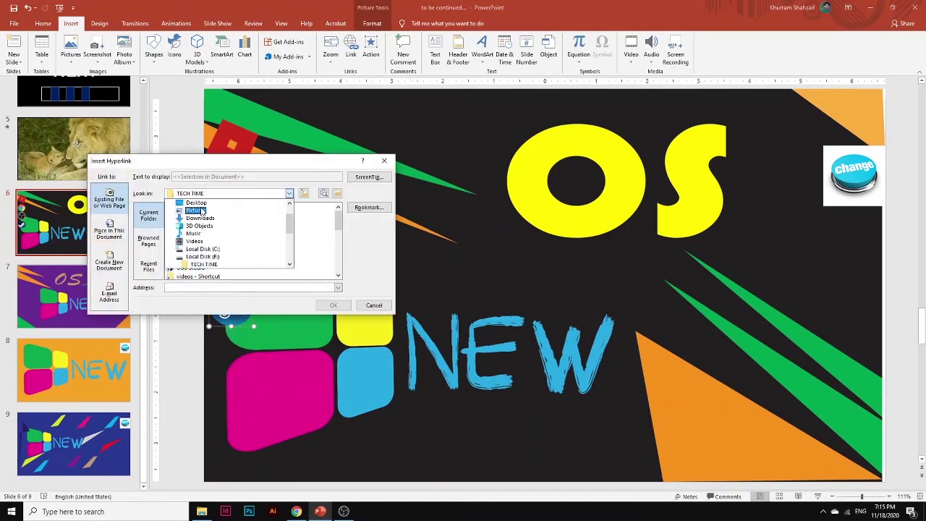
key("BackSpace")
scroll(206, 246, "down", 5)
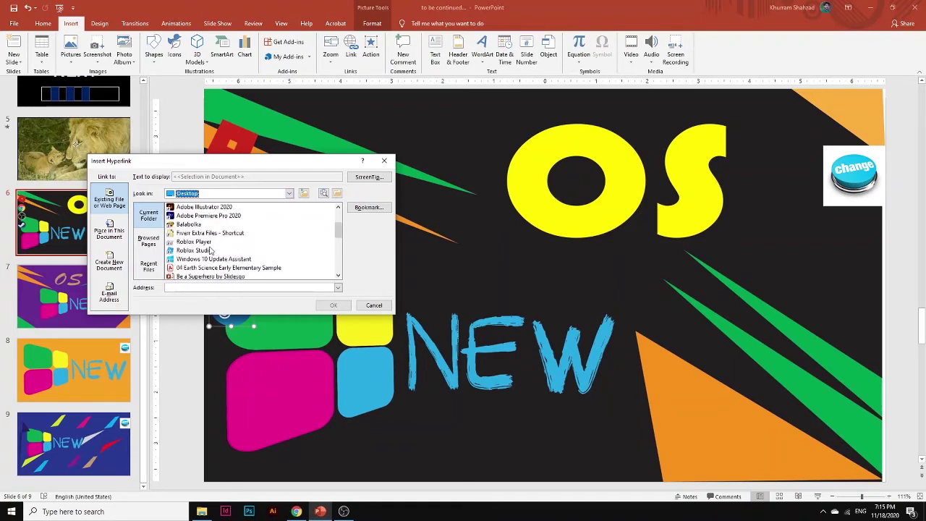
scroll(209, 250, "down", 2)
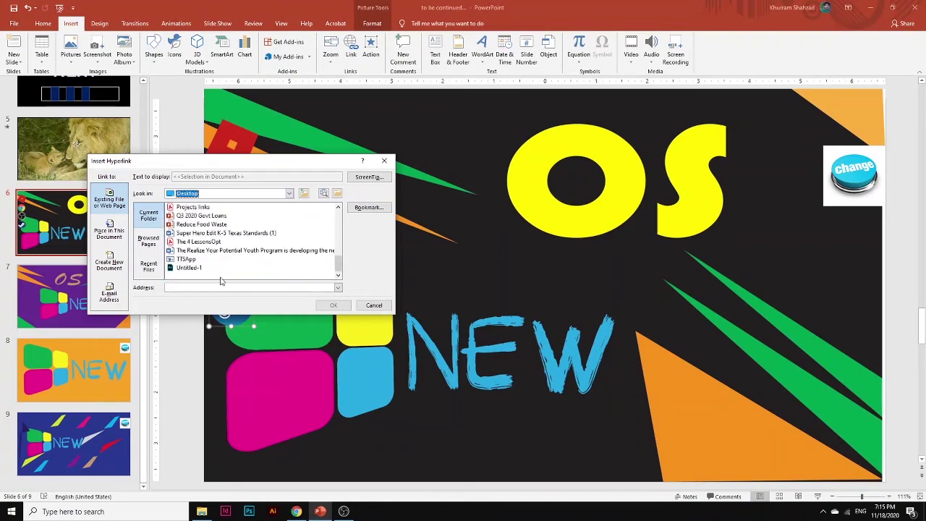
scroll(206, 235, "up", 8)
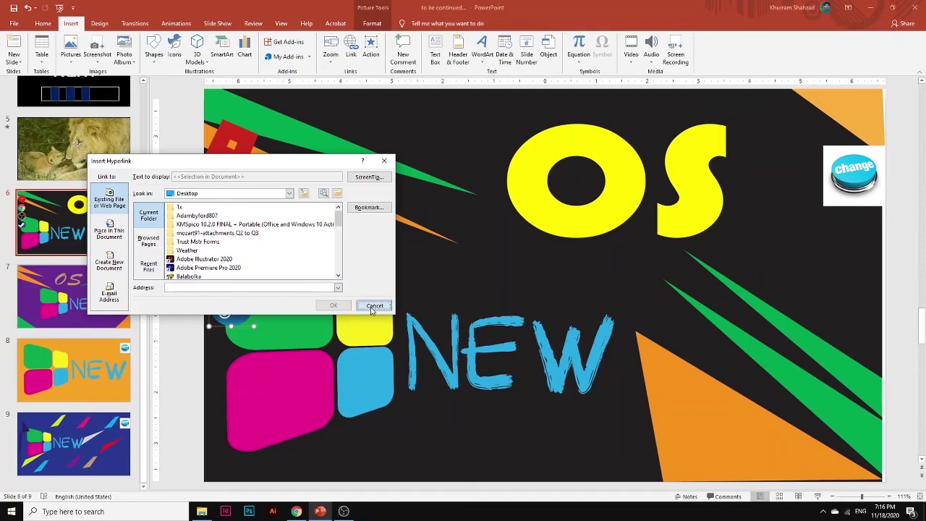
left_click(374, 305)
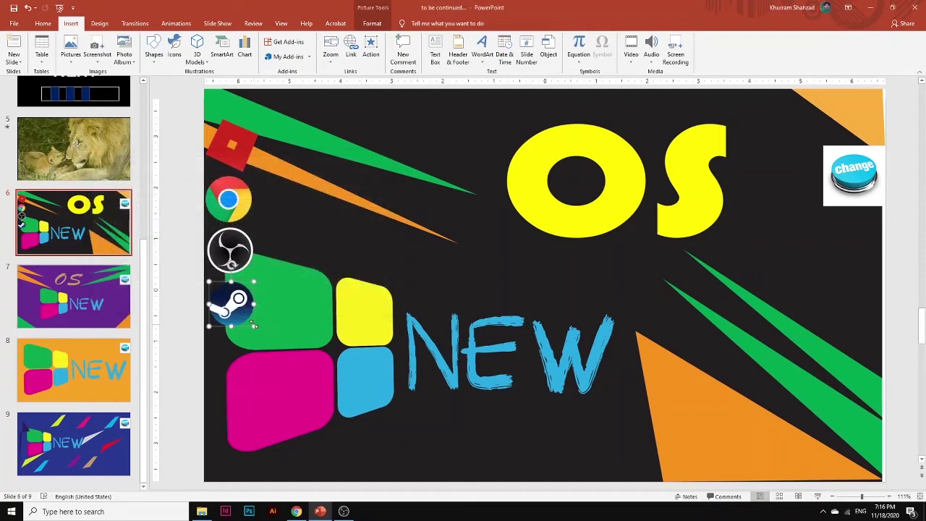
key("Escape")
Switch to Chrome and search Google Images for "illustrator icon".
left_click(296, 511)
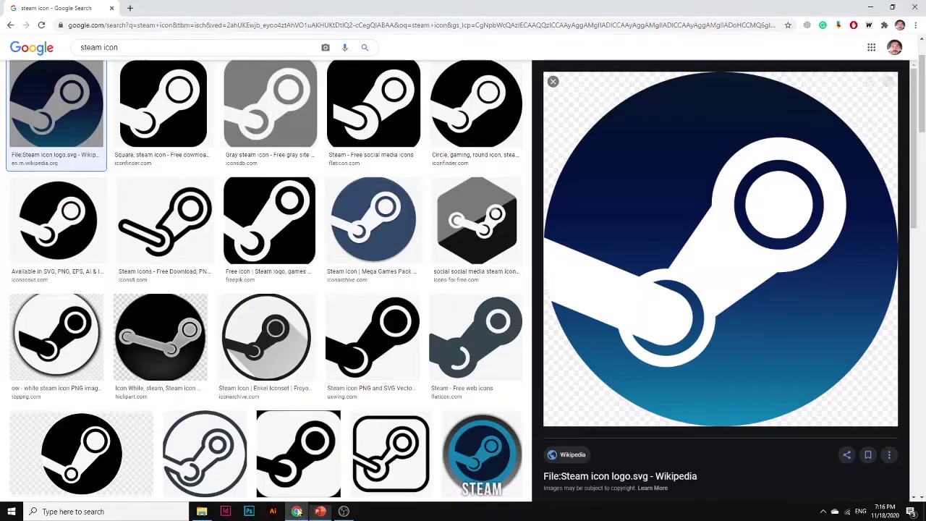
left_click(194, 45)
key("ctrl+a")
key("BackSpace")
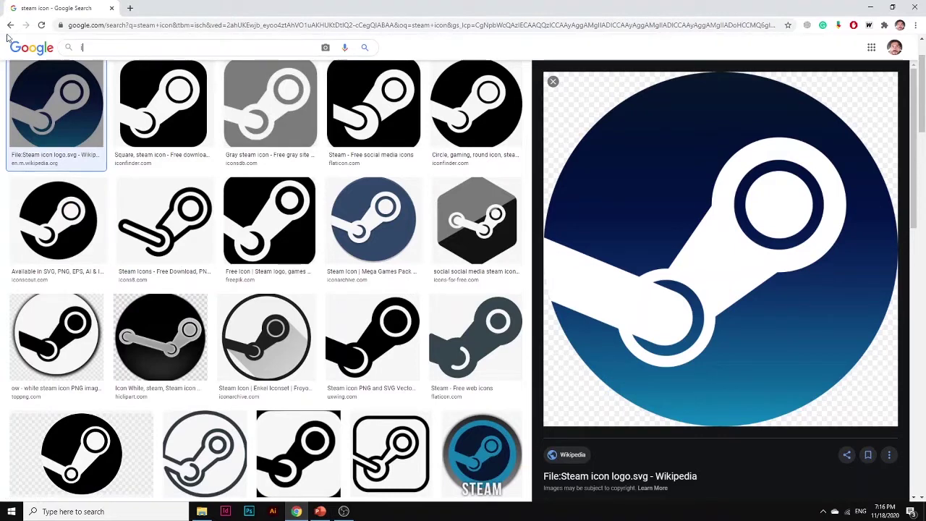
type("illui")
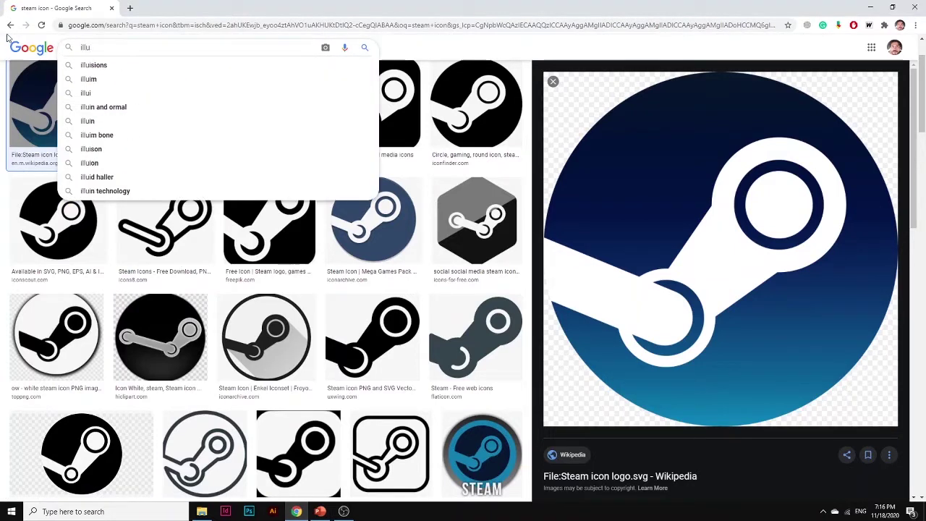
key("Down")
key("Return")
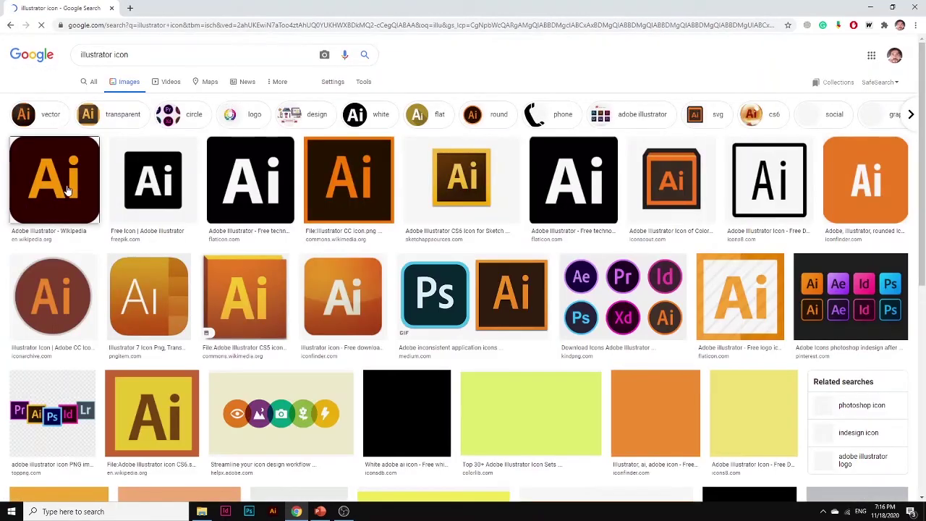
Browse the Illustrator icon results, enlarge the dark rounded-square Ai icon from Wikipedia and copy the image.
left_click(70, 190)
right_click(708, 204)
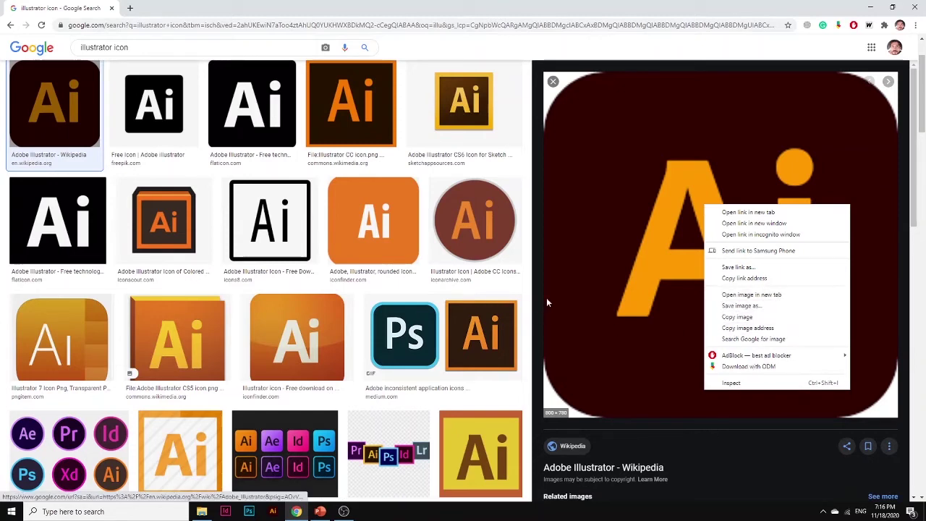
left_click(167, 125)
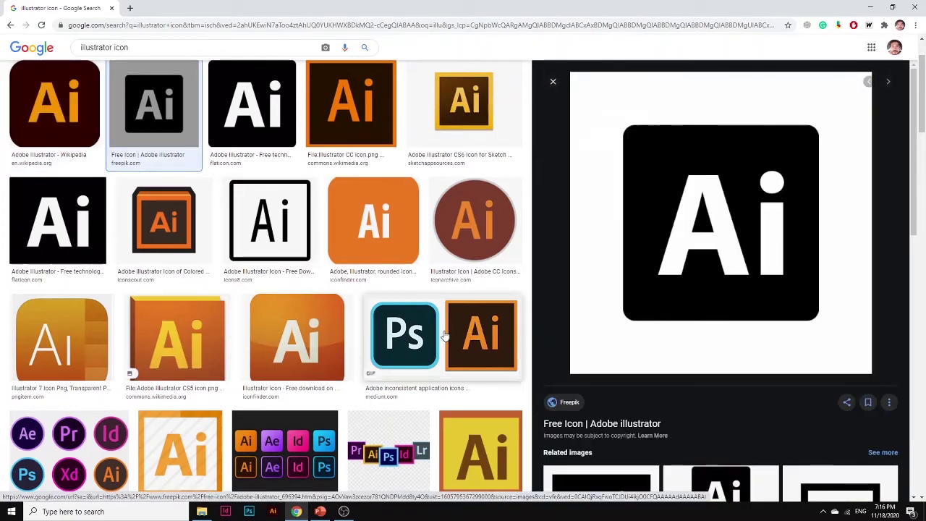
scroll(444, 337, "down", 4)
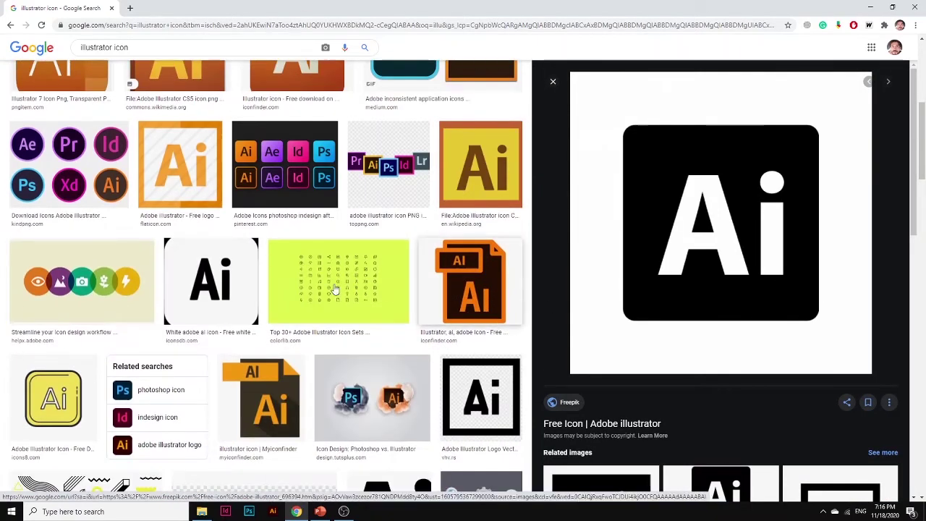
scroll(211, 332, "up", 1)
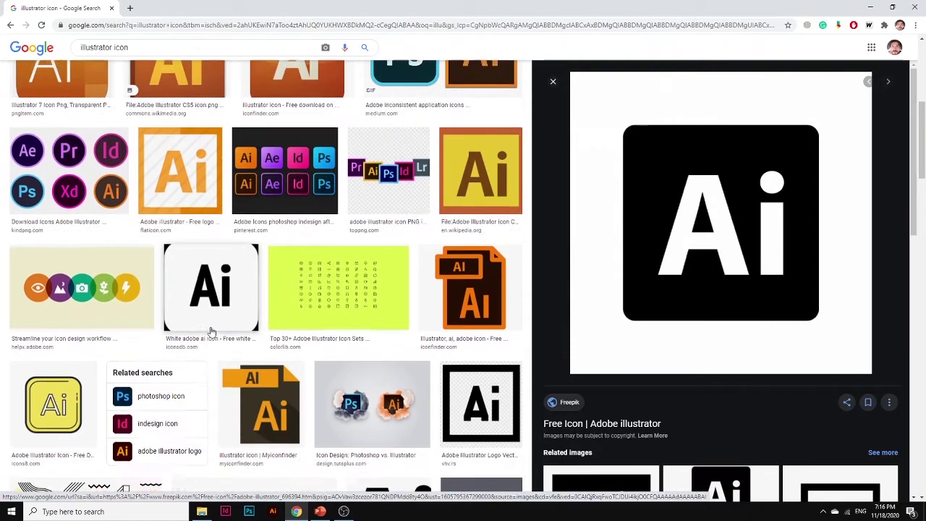
scroll(211, 331, "up", 4)
left_click(46, 122)
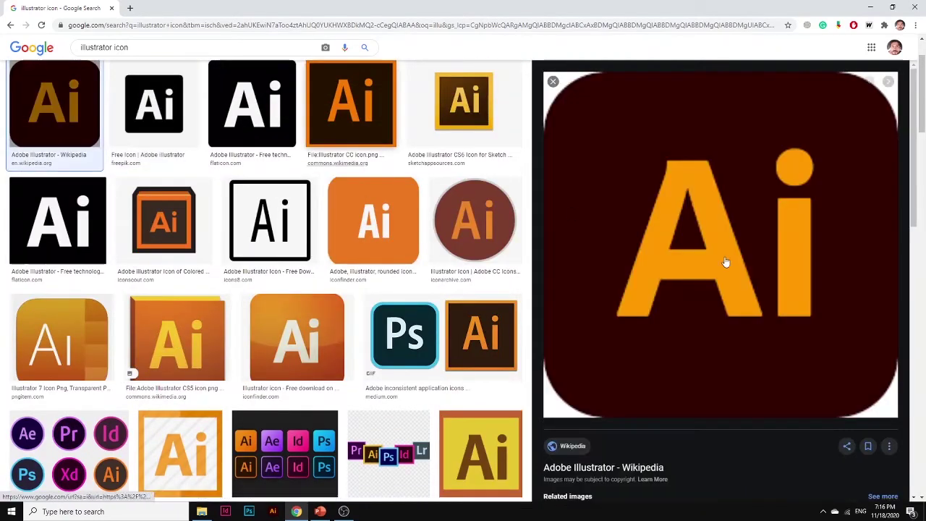
right_click(773, 286)
left_click(820, 395)
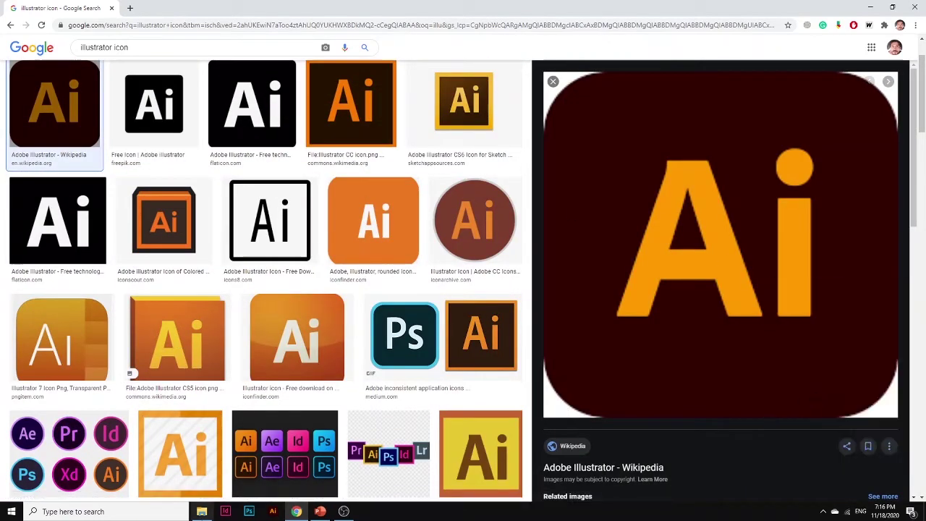
Switch to PowerPoint, paste the Illustrator icon onto slide 6, shrink it to icon size and place it directly below the OBS logo.
left_click(320, 512)
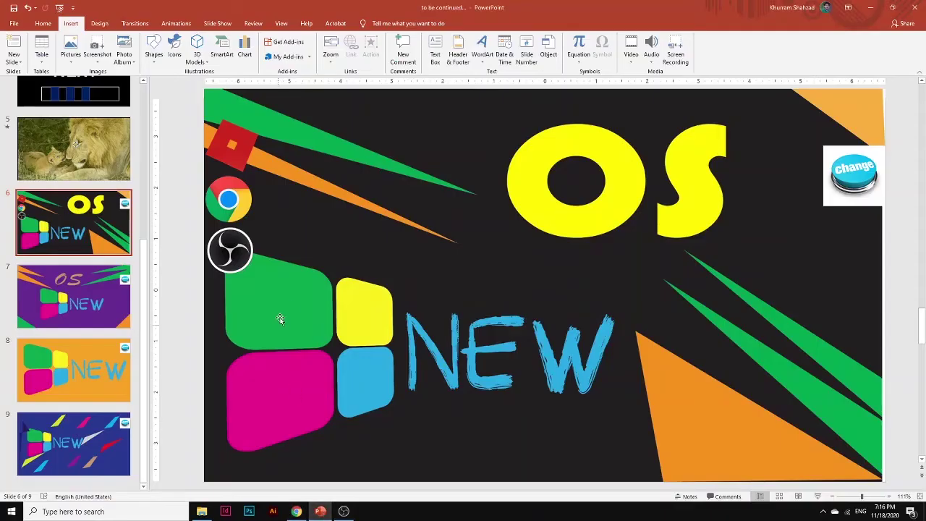
key("ctrl+v")
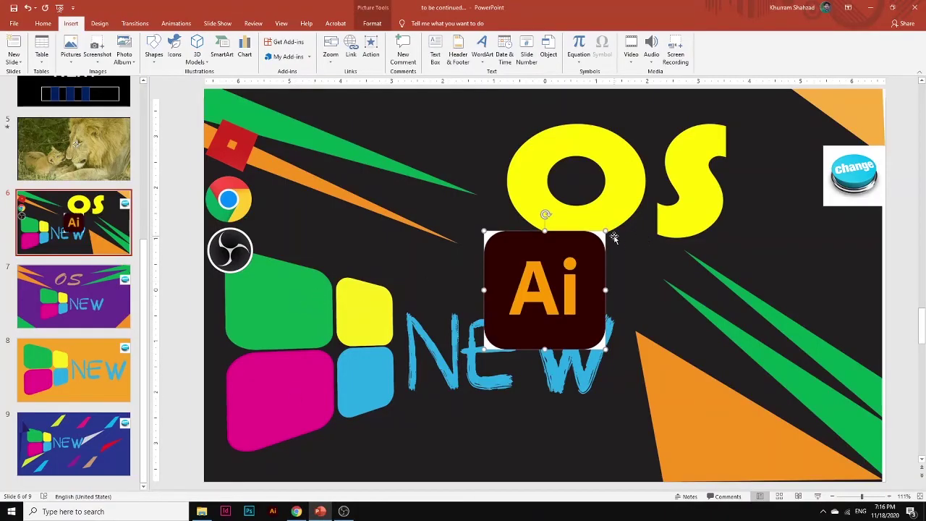
left_click_drag(604, 232, 230, 299)
left_click(230, 299)
Hyperlink the Illustrator icon to the Adobe Illustrator 2020 shortcut in the Desktop folder.
right_click(230, 299)
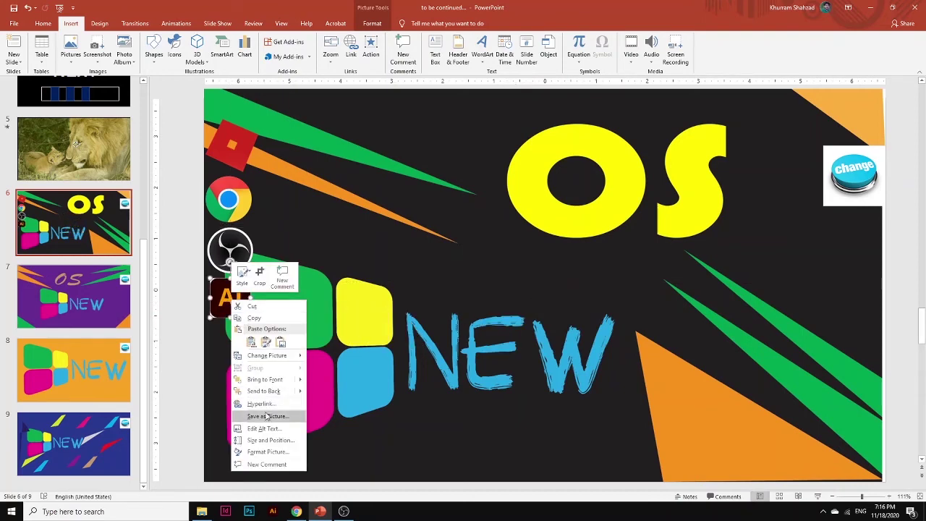
left_click(276, 406)
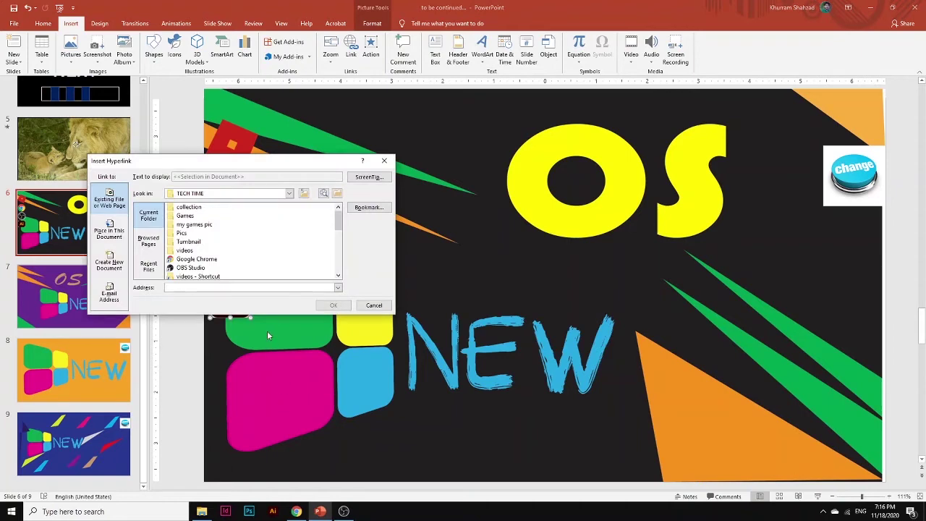
left_click(209, 196)
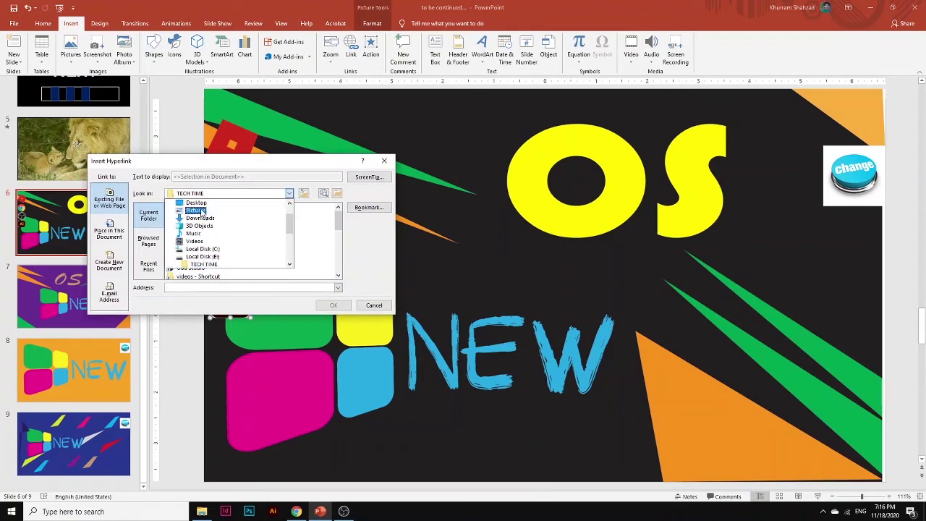
left_click(197, 204)
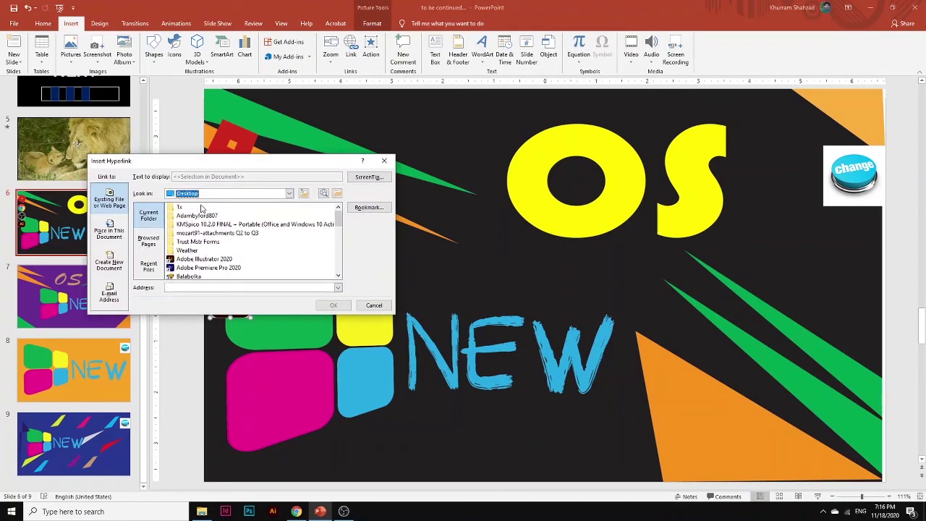
left_click(226, 259)
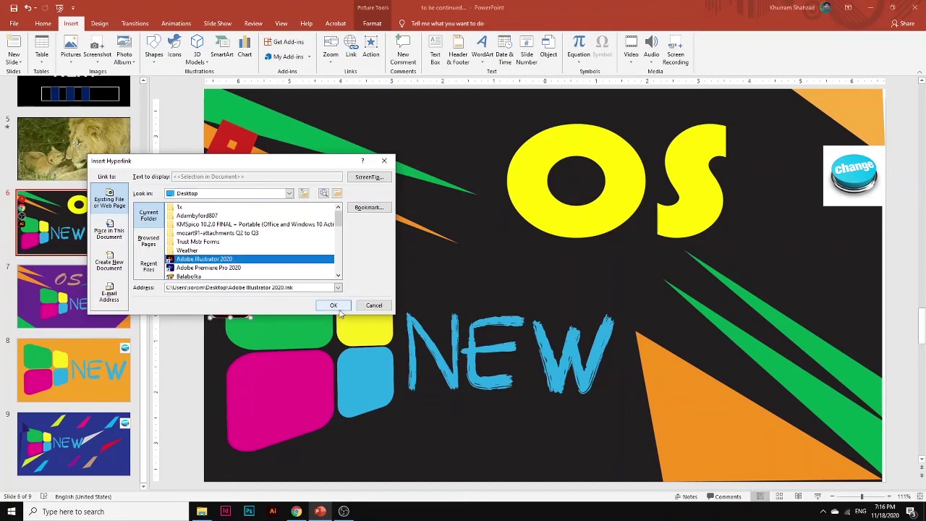
left_click(333, 305)
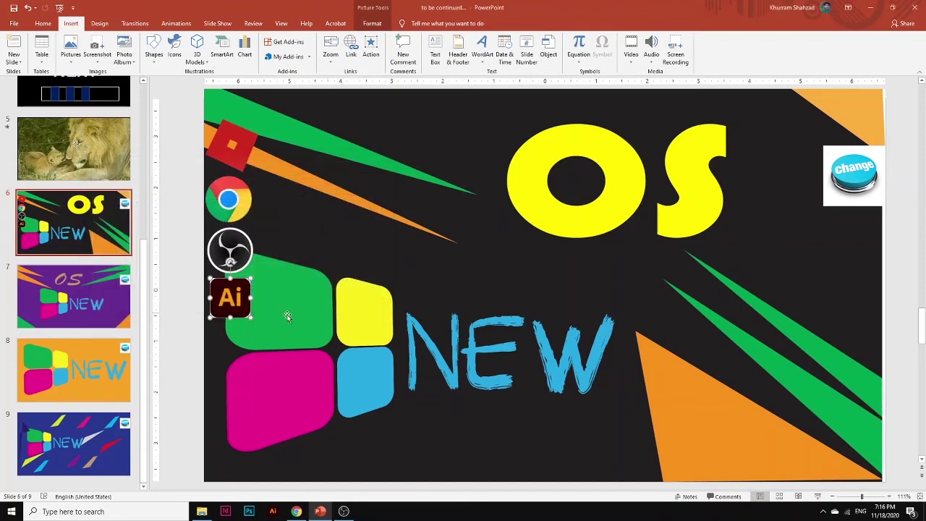
left_click(191, 332)
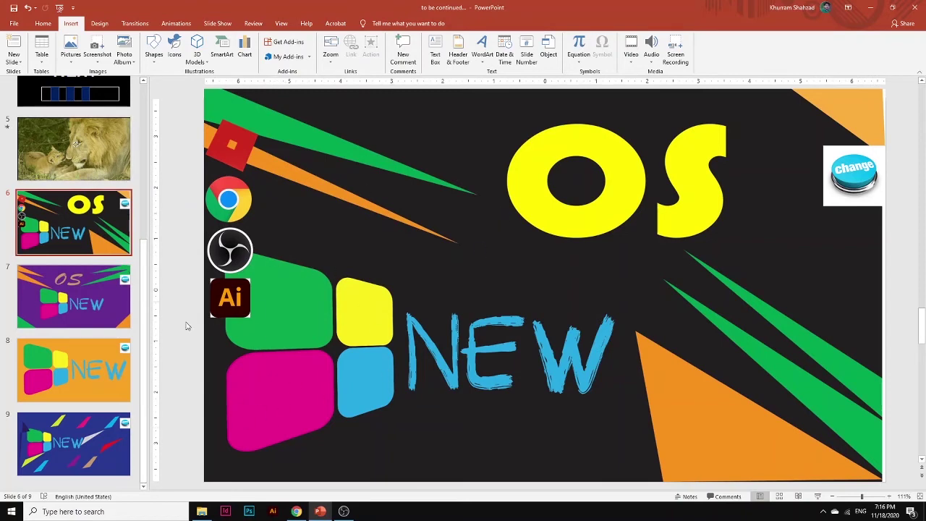
Copy the Illustrator, OBS, Chrome and Roblox logos from slide 6 together and paste them onto slide 7.
left_click(226, 296)
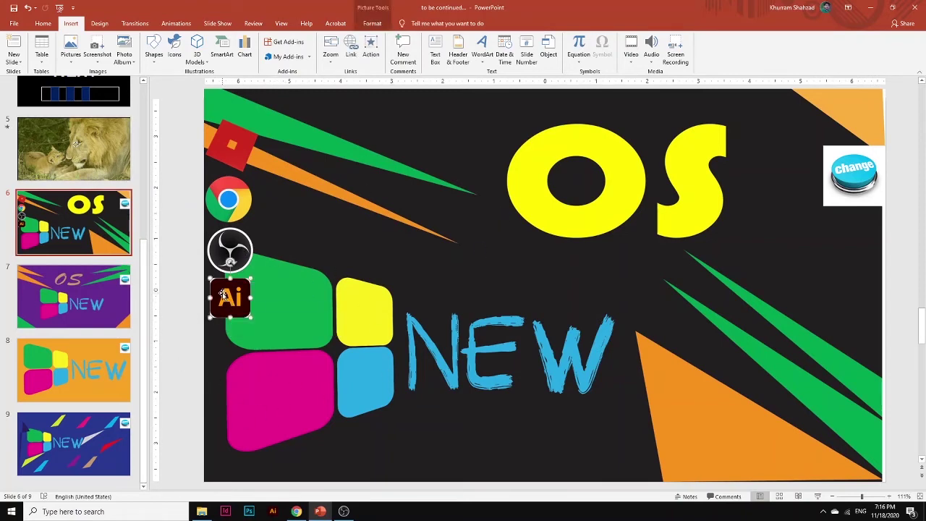
left_click(239, 250, "shift")
left_click(230, 204, "shift")
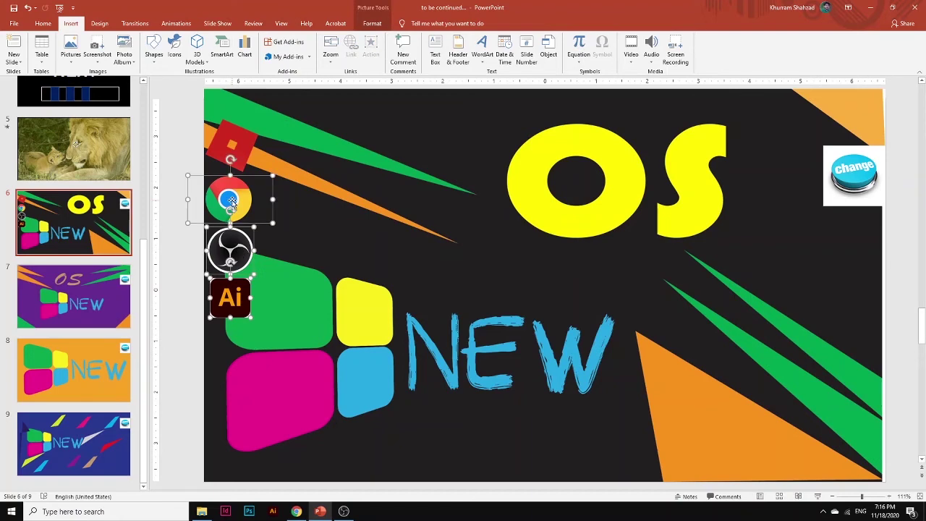
left_click(245, 144, "shift")
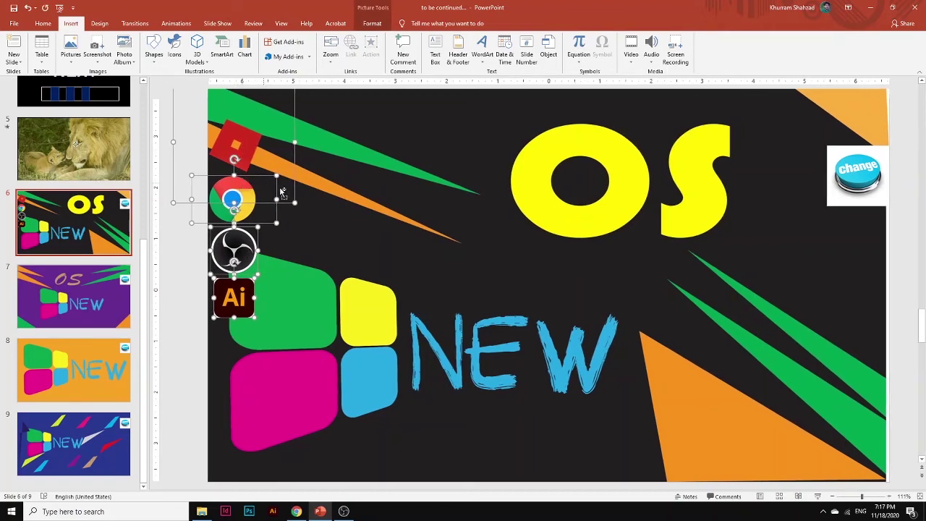
left_click(418, 193)
left_click(63, 277)
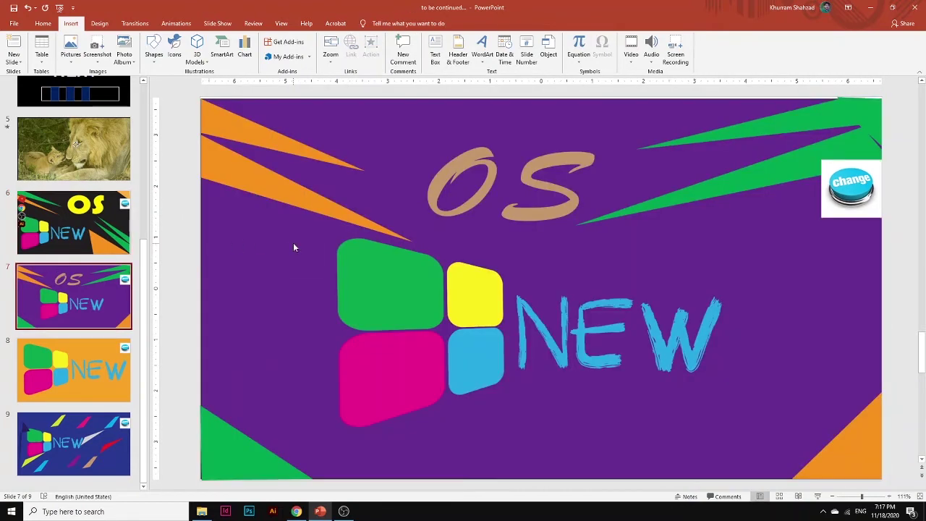
key("ctrl+v")
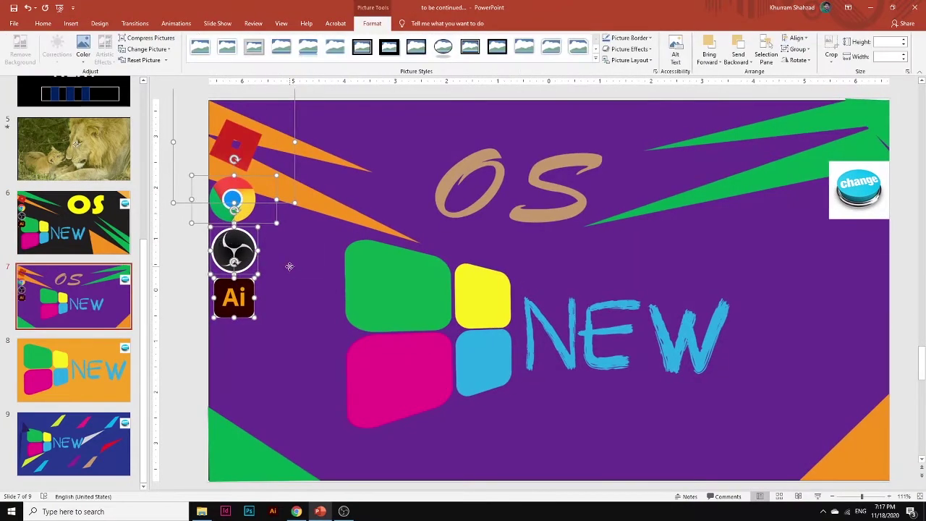
left_click(289, 266)
Paste the four copied app logos onto slides 8 and 9.
left_click(97, 371)
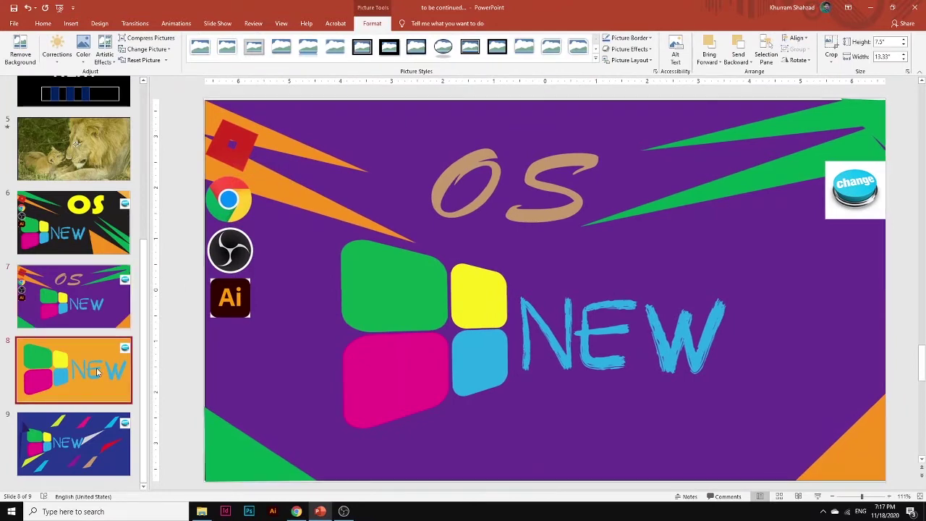
key("ctrl+v")
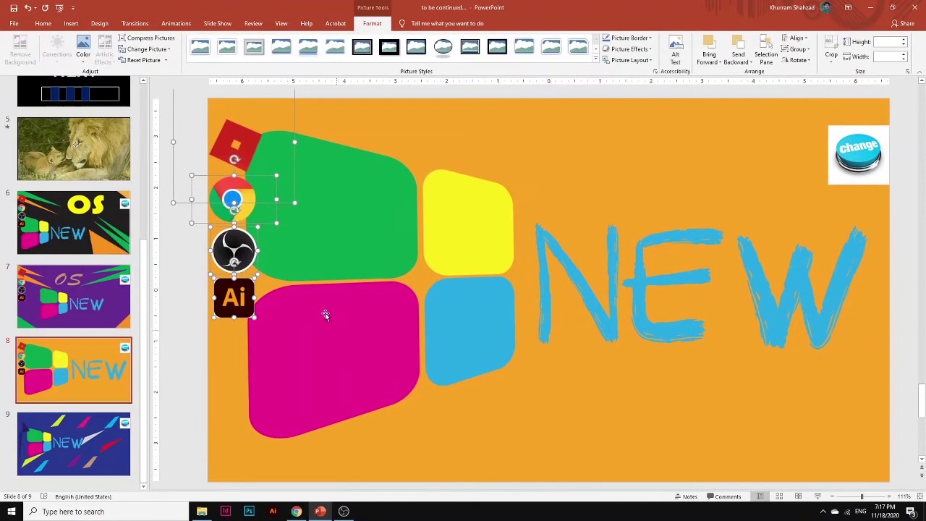
left_click(345, 470)
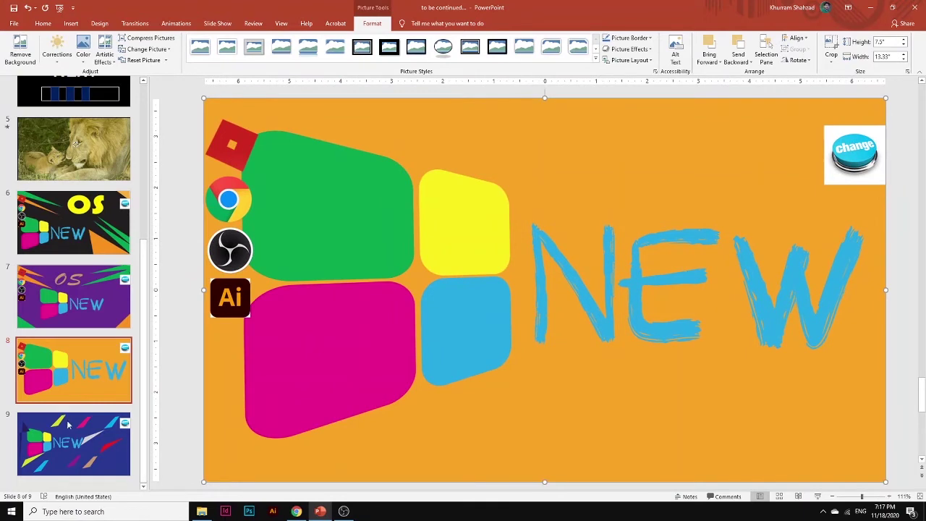
key("Page_Down")
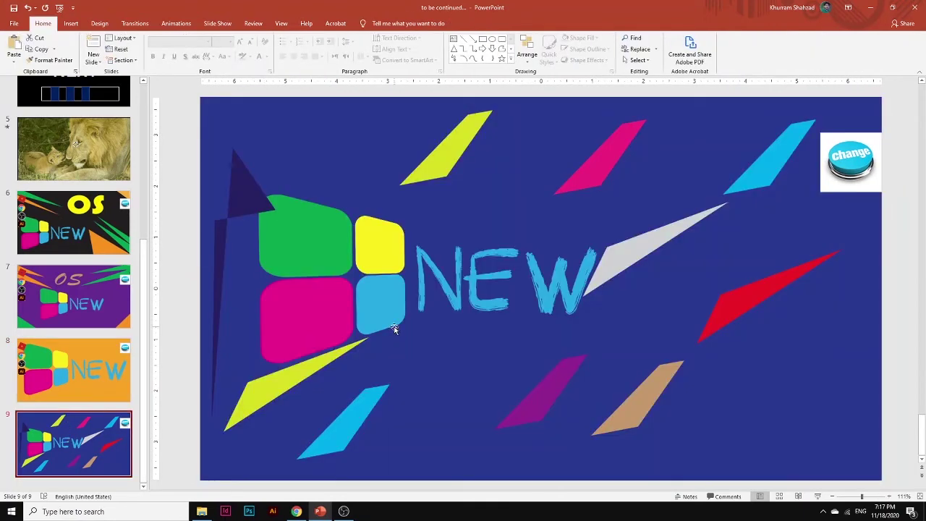
key("ctrl+v")
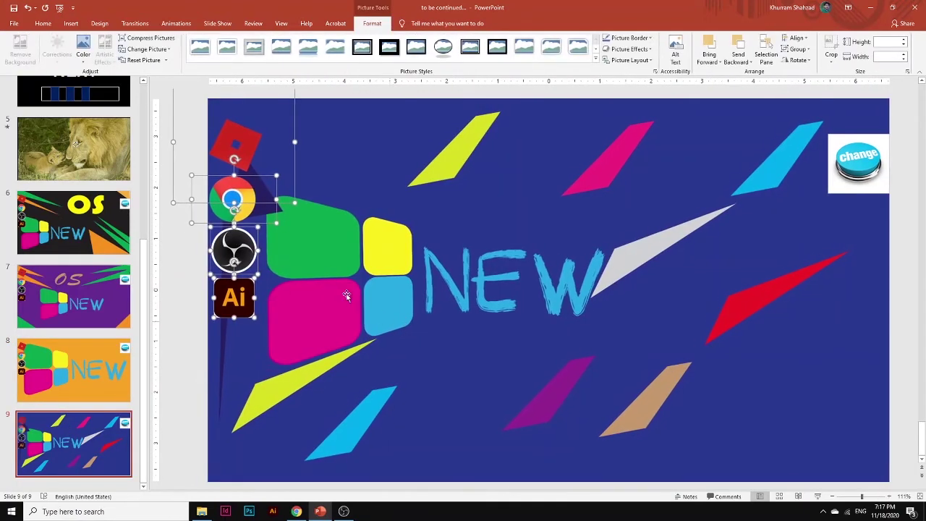
left_click(302, 294)
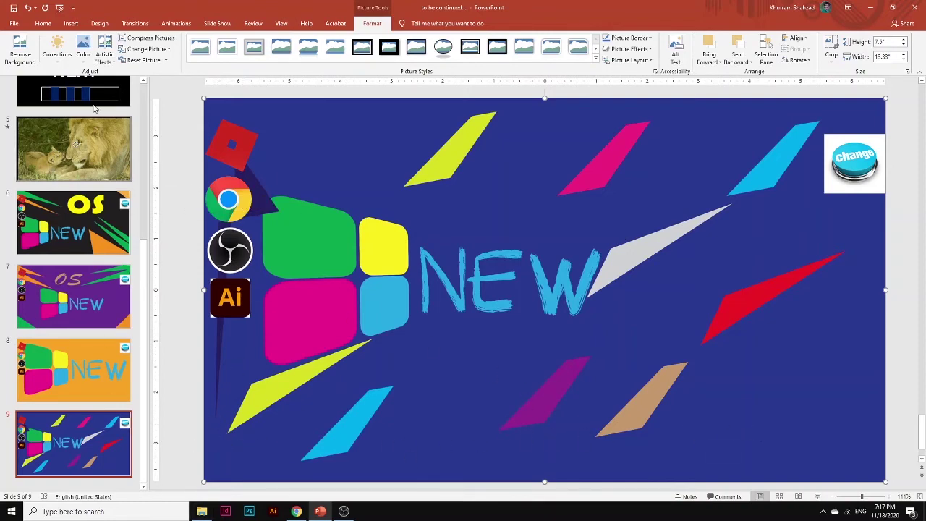
Draw a full-width rectangle along the bottom edge of slide 9, 13.33" wide, and raise its upper edge to a height of 0.63".
left_click(71, 23)
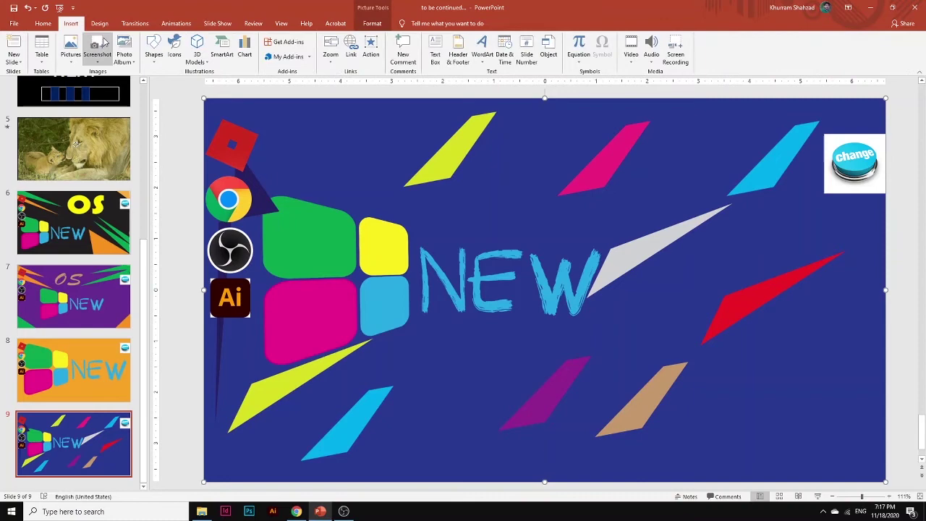
left_click(155, 49)
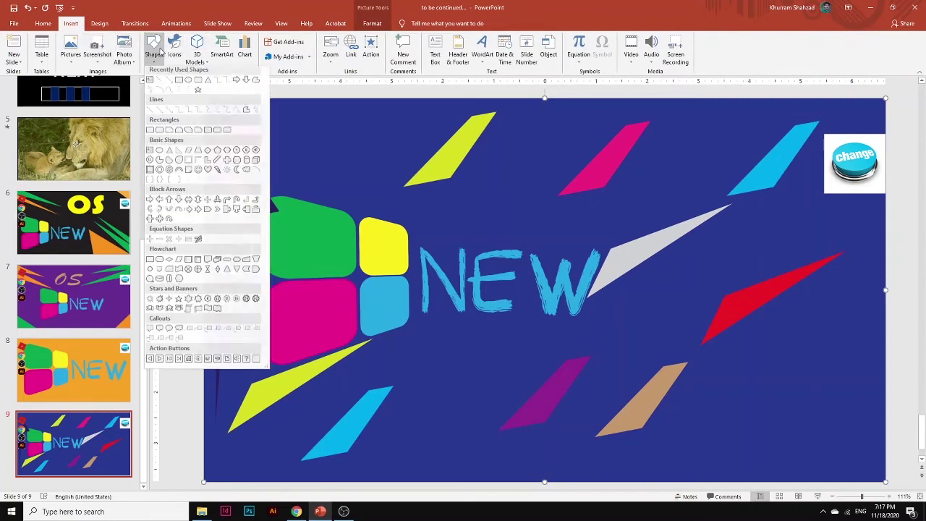
left_click(179, 82)
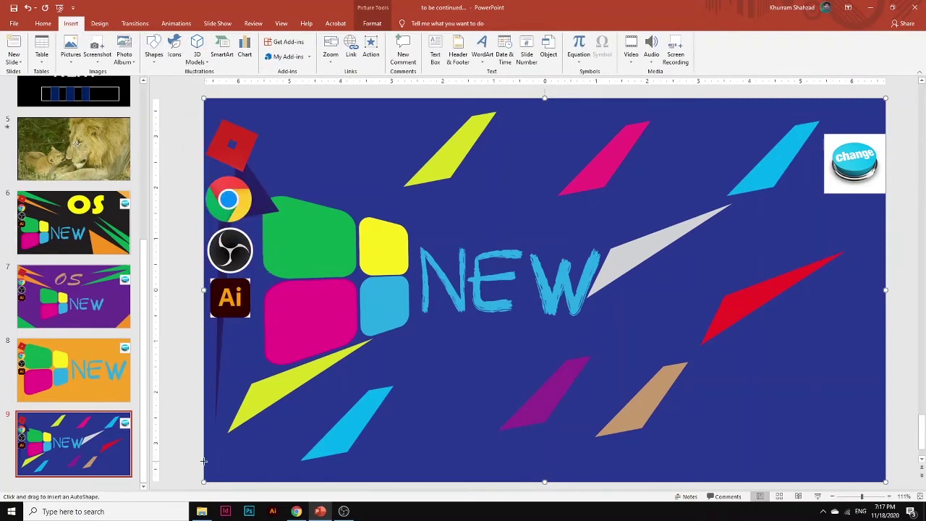
mouse_move(202, 460)
left_mouse_down()
mouse_move(740, 467)
mouse_move(887, 482)
left_mouse_up()
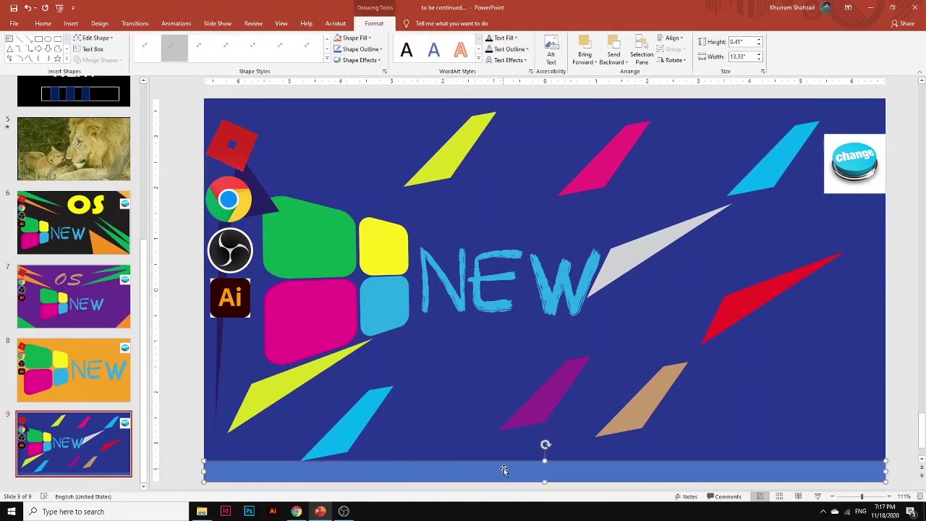
left_click_drag(545, 458, 545, 449)
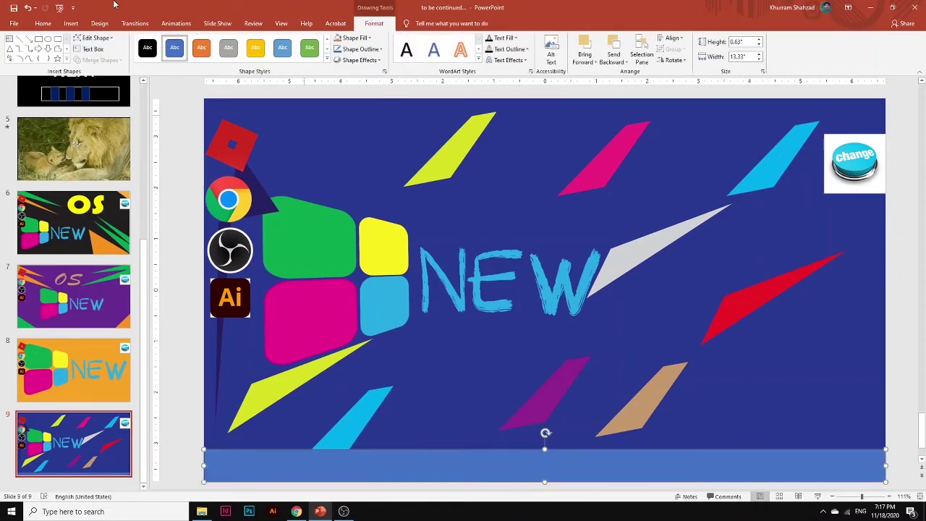
Apply the black preset shape style to the full-width bar along the lower edge of slide 9.
left_click(147, 48)
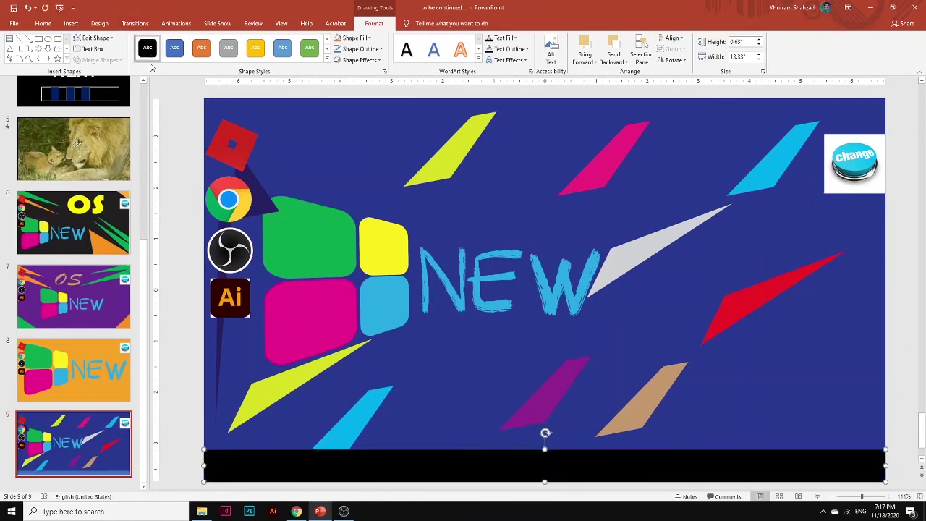
left_click(180, 289)
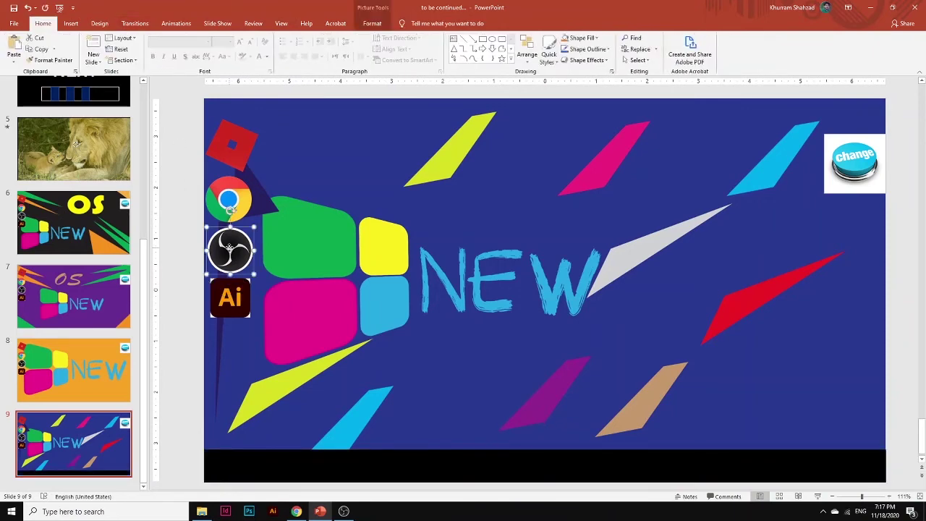
right_click(230, 249)
left_click(269, 351)
left_click(255, 465)
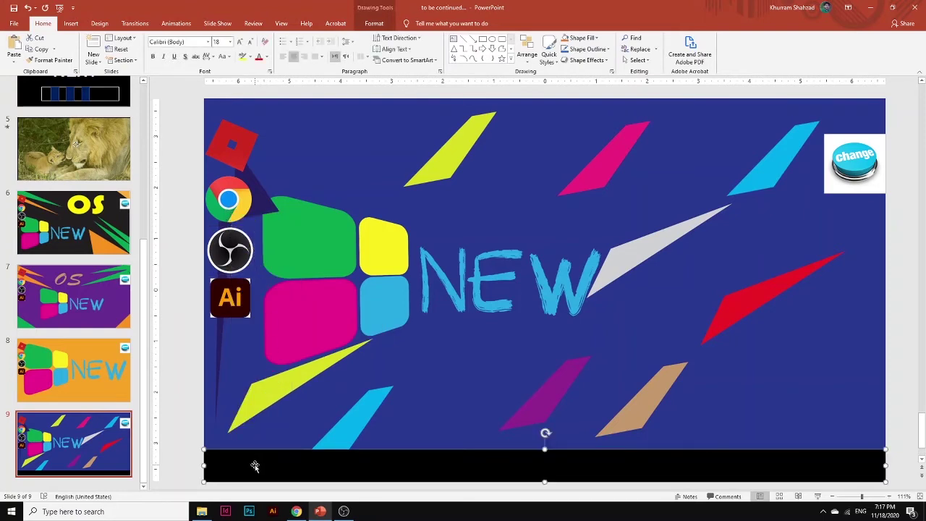
Duplicate the Chrome logo on slide 9, place the copy on the black bar and shrink it to the bar's height.
right_click(231, 206)
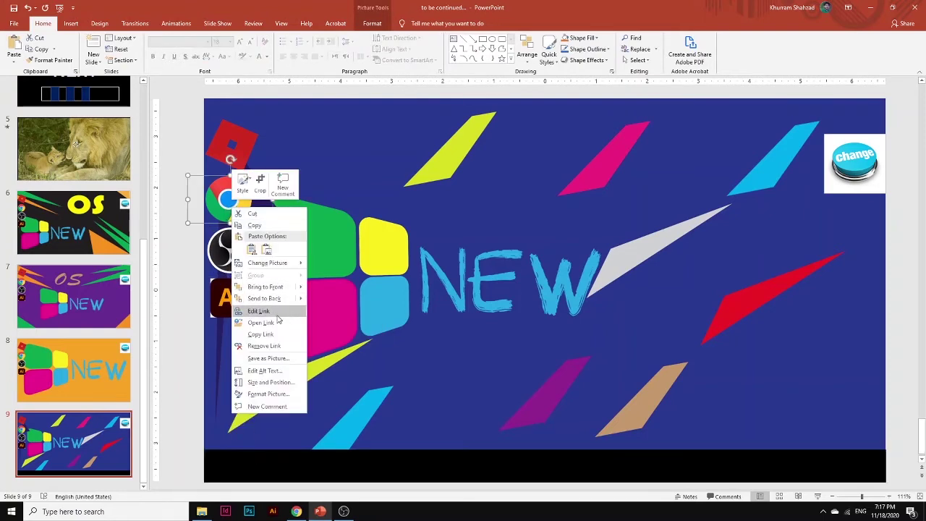
left_click(258, 226)
left_click(257, 475)
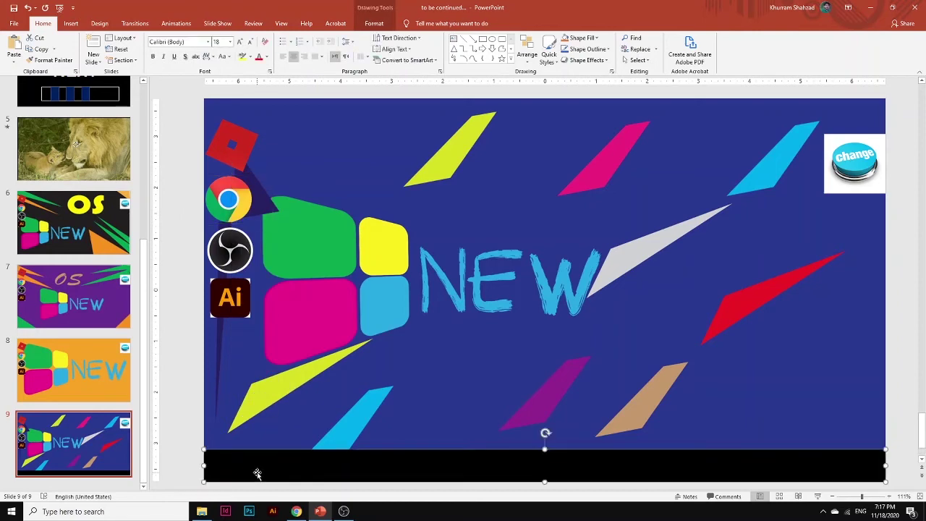
key("ctrl+v")
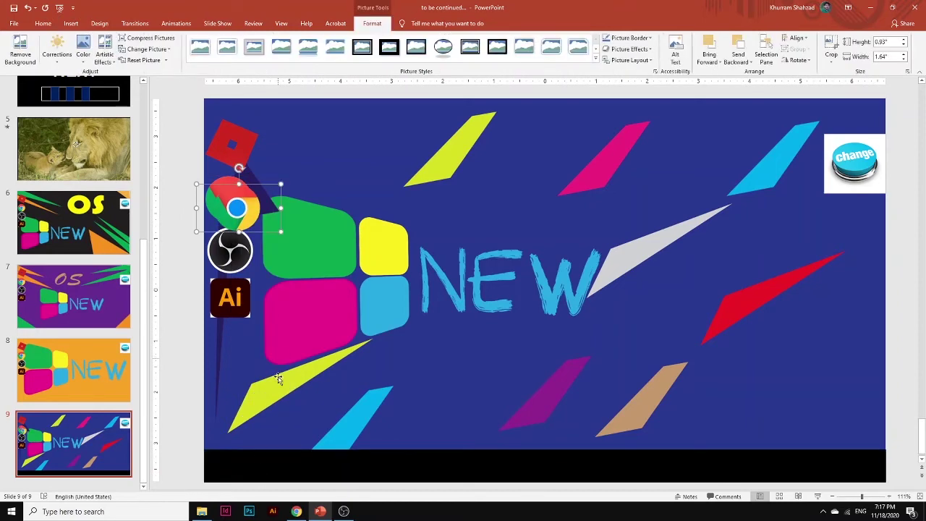
left_click_drag(238, 209, 277, 460)
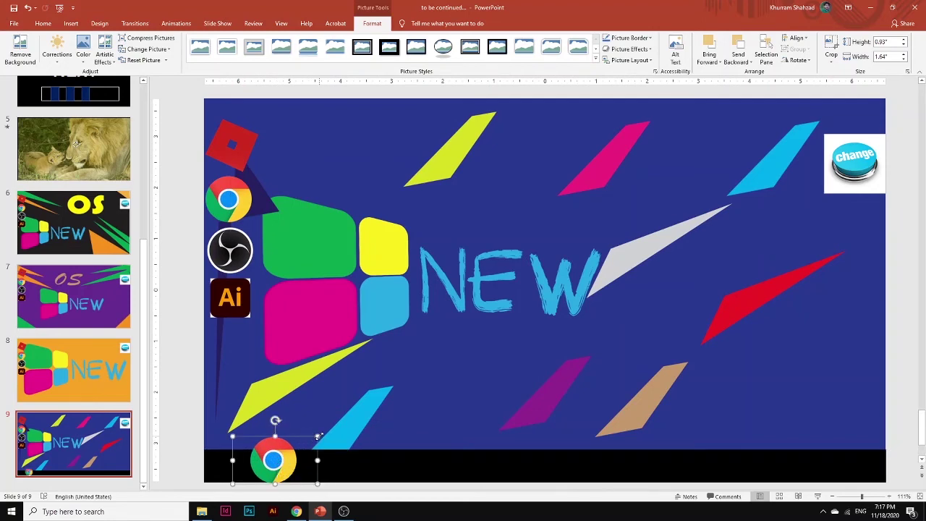
left_click_drag(318, 437, 271, 465)
Insert the picture Logo 2 from the TECH TIME folder on Local Disk (E:) into slide 9.
left_click(71, 23)
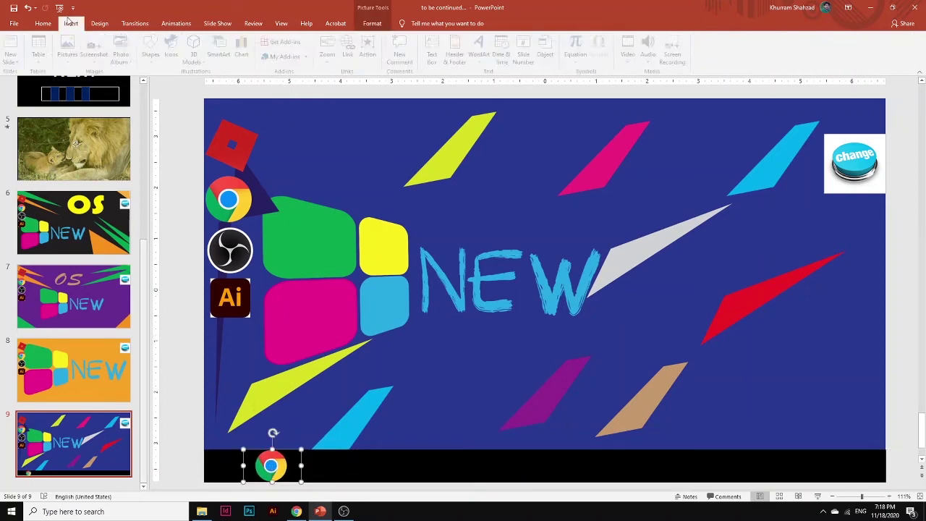
left_click(65, 57)
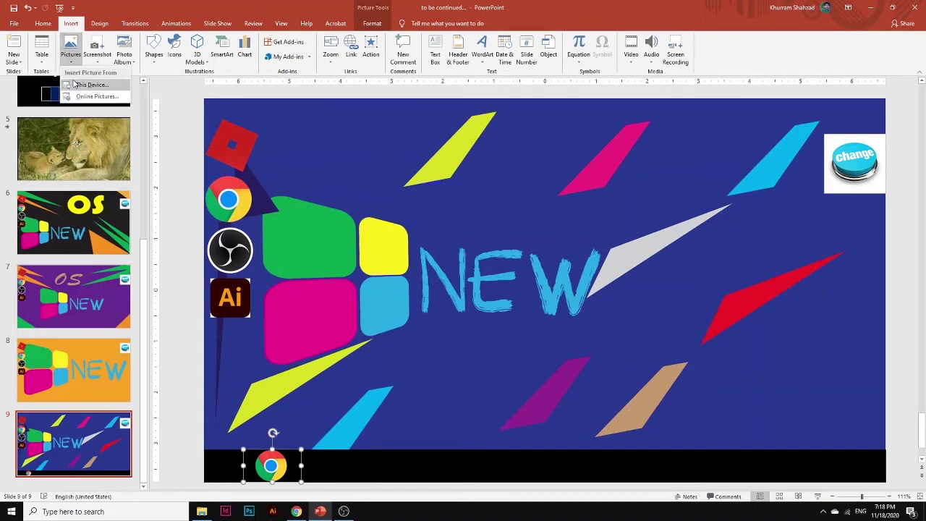
left_click(76, 79)
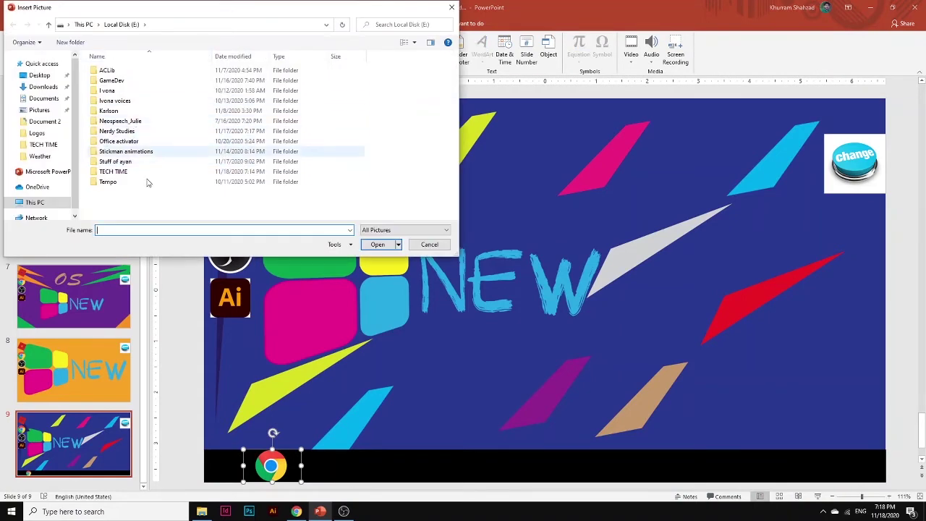
left_click(132, 173)
double_click(132, 174)
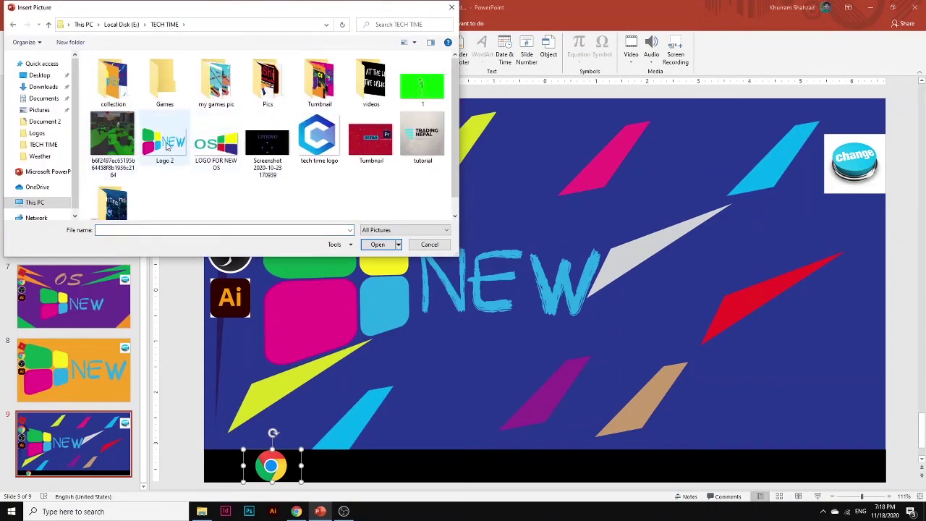
double_click(179, 158)
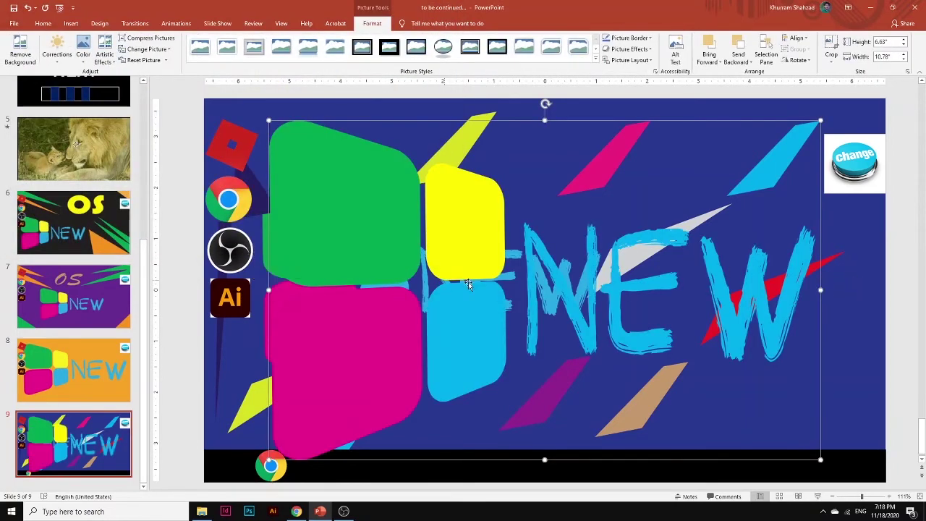
Crop the word NEW off the inserted logo, keeping only the four coloured blocks at a width of about 4.73".
right_click(427, 286)
left_click(467, 257)
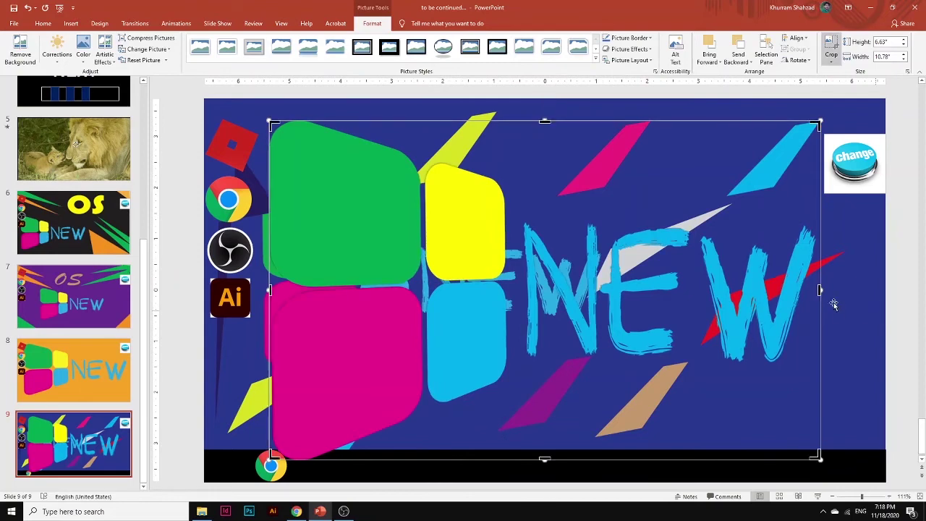
left_click_drag(820, 290, 510, 301)
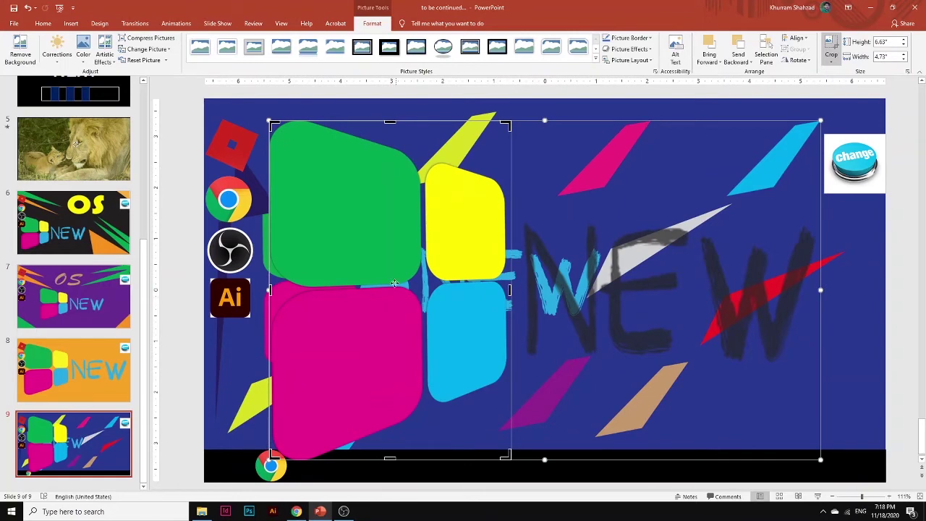
left_click(175, 213)
left_click(342, 230)
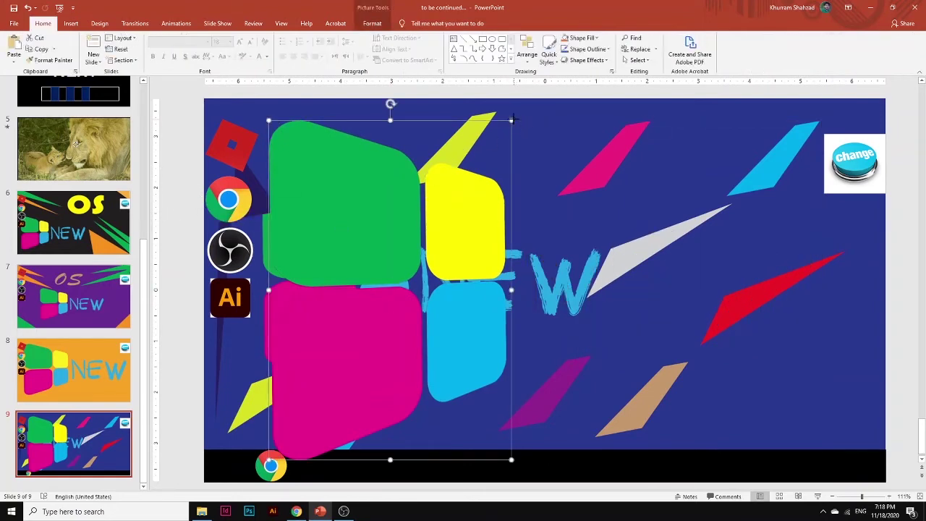
Shrink the cropped four-block logo to the bar's height and place it at the left end of the black bar.
left_click_drag(511, 119, 218, 466)
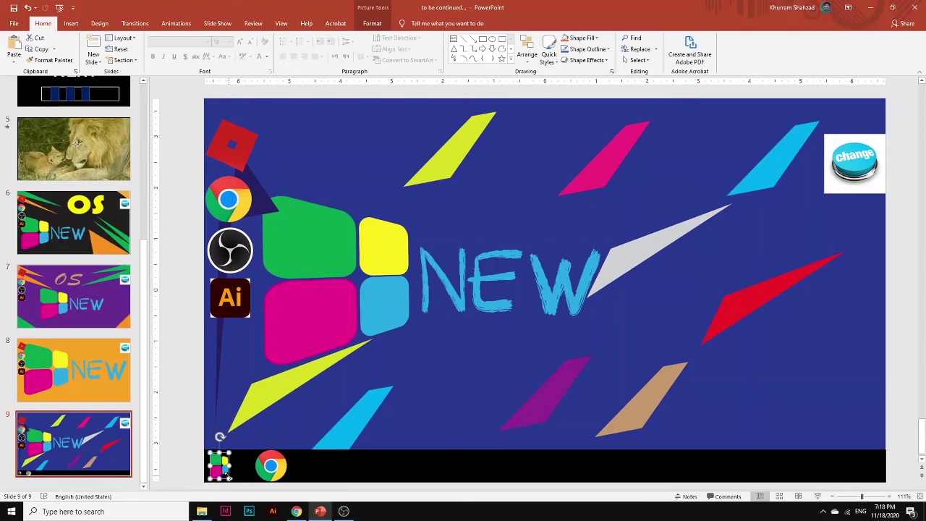
left_click(231, 483)
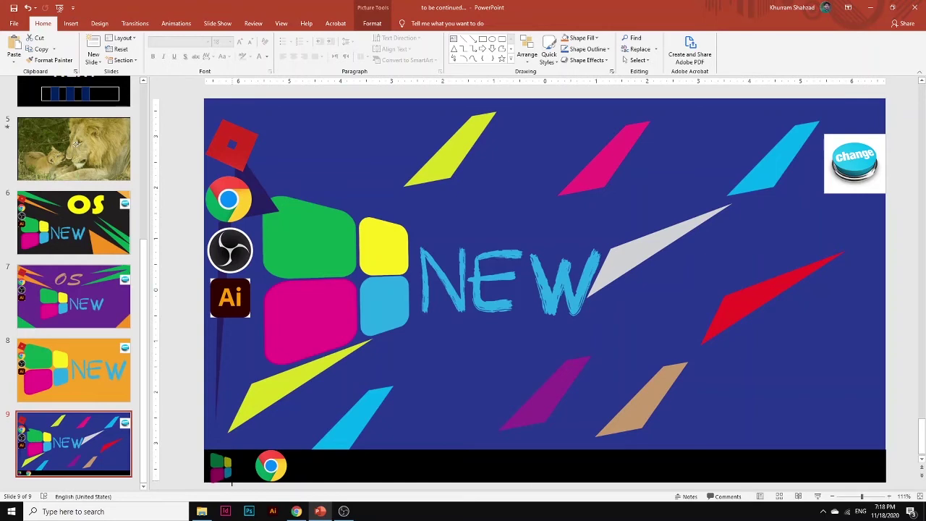
left_click(228, 478)
left_click_drag(224, 472, 224, 468)
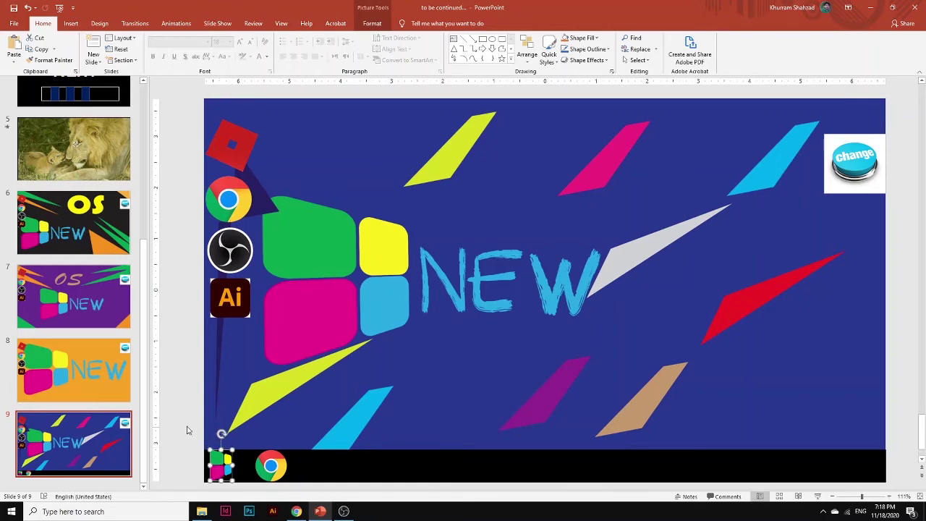
left_click(181, 421)
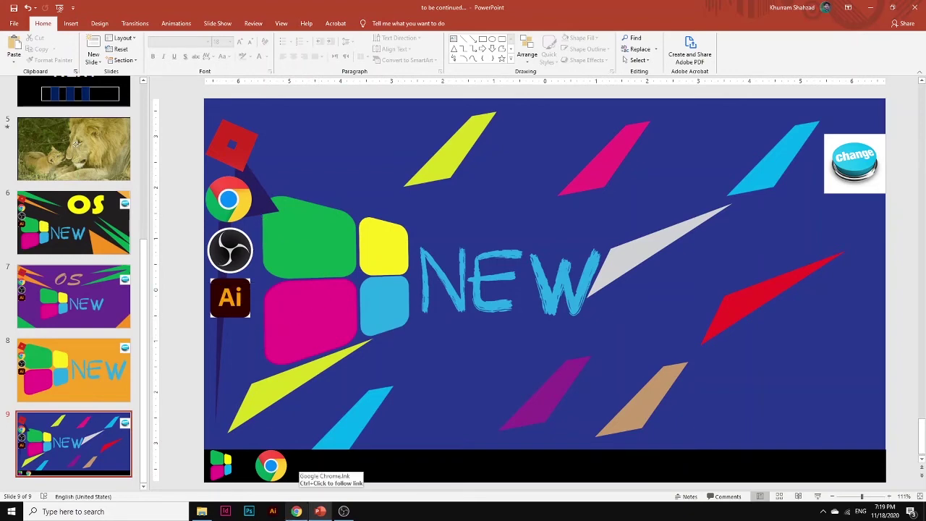
Copy the Roblox logo, paste it and place the duplicate beside Chrome on the black bar, shrunk to about 1.49" square.
left_click(235, 151)
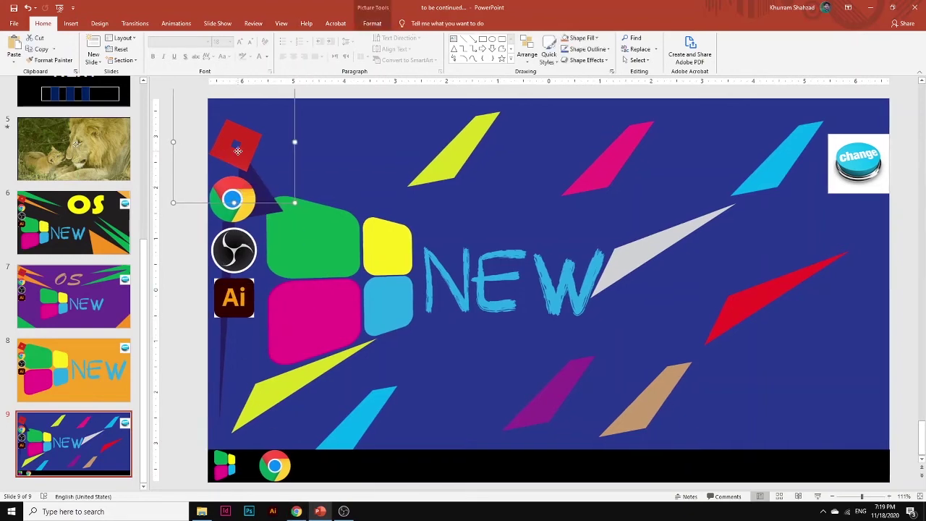
right_click(238, 151)
left_click(262, 170)
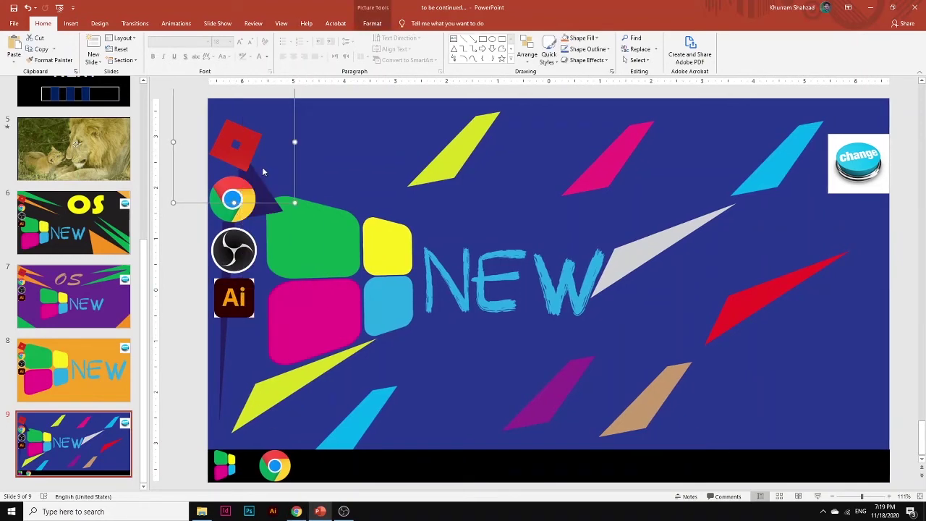
left_click(322, 474)
key("ctrl+v")
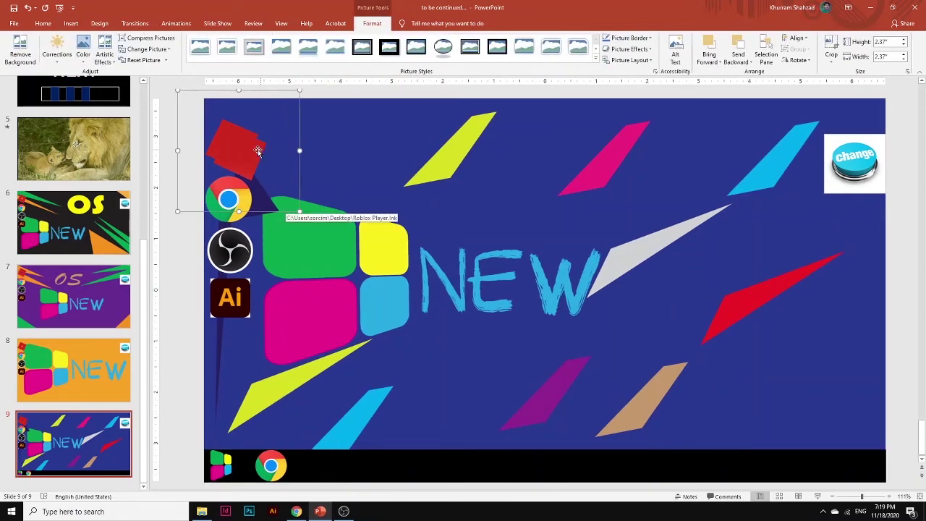
left_click_drag(258, 149, 391, 440)
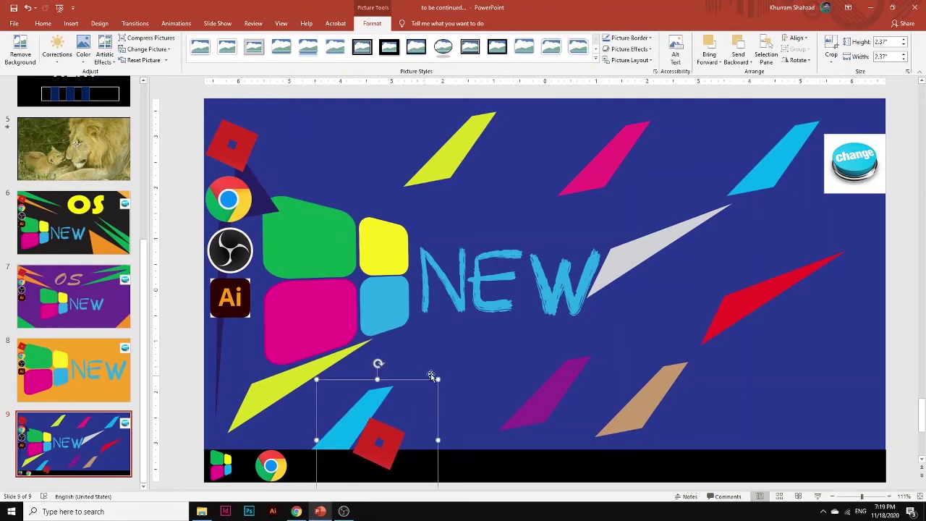
left_click_drag(440, 379, 310, 469)
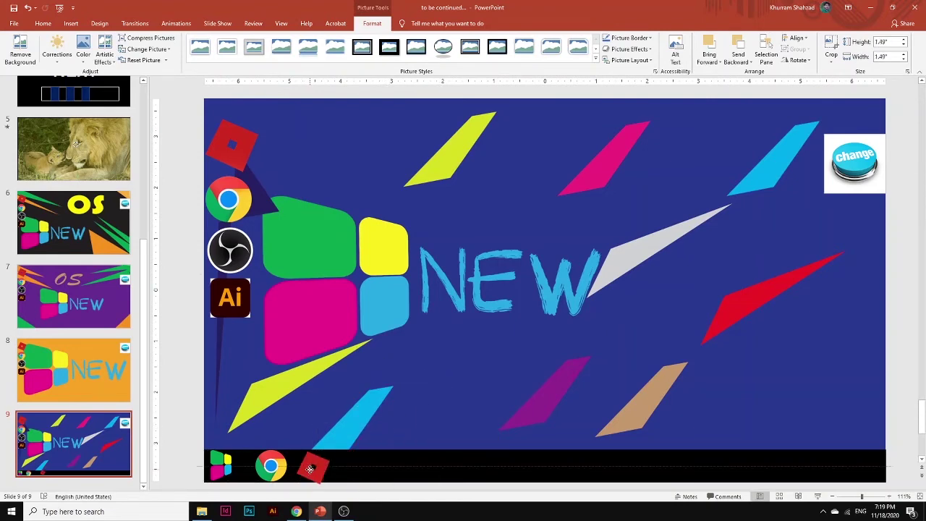
left_click(181, 398)
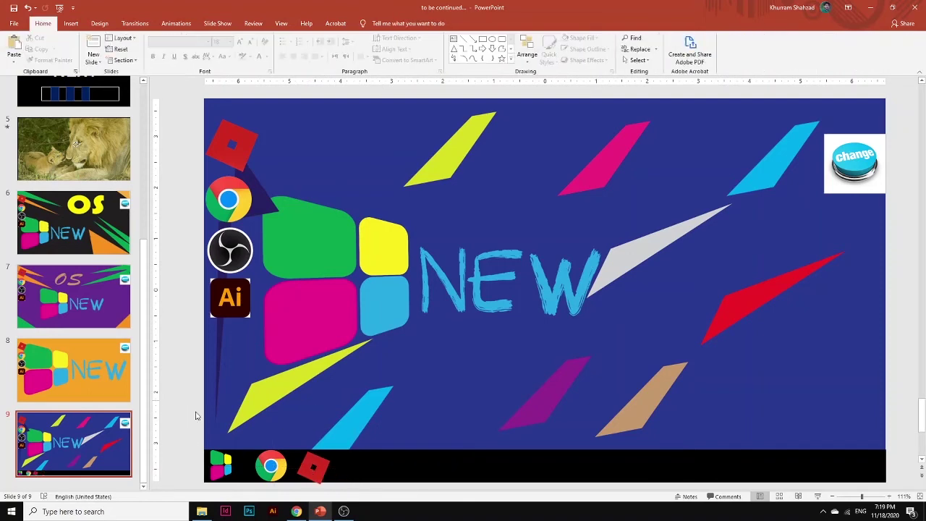
Duplicate slide 9 to create slide 10.
right_click(57, 483)
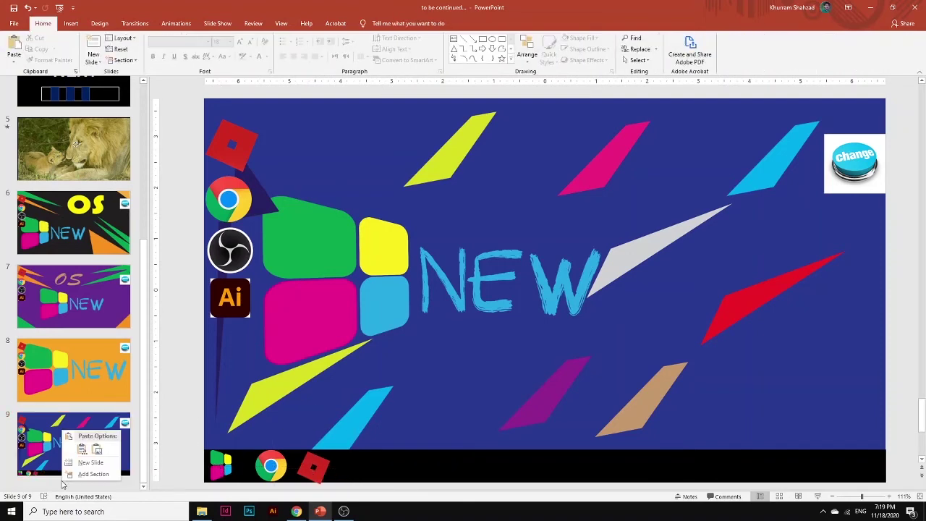
left_click(49, 464)
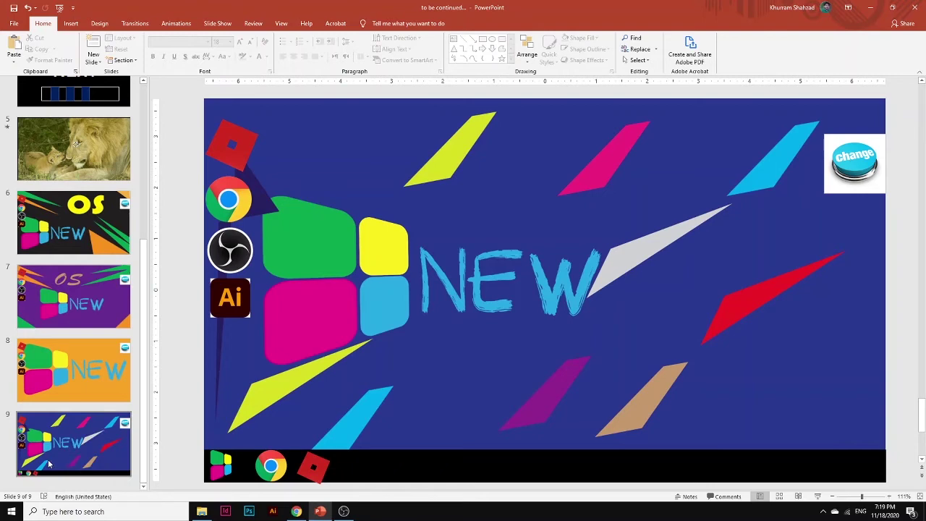
right_click(54, 461)
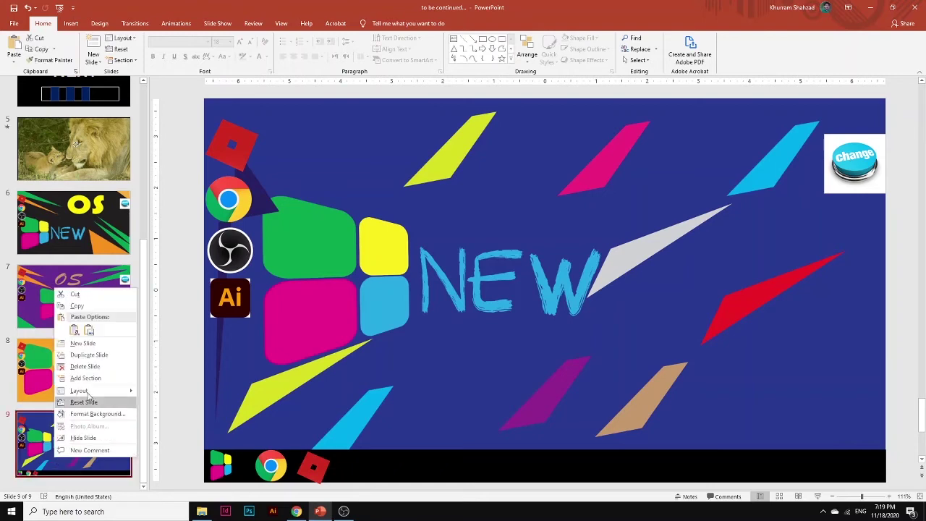
left_click(94, 354)
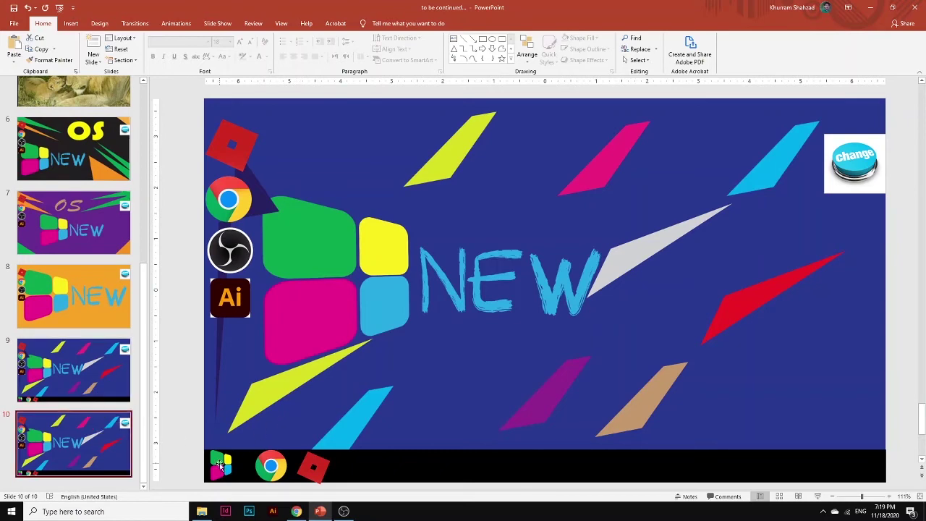
Draw a rectangle about 3.57" high and 3.66" wide above the bar's left end on slide 10 and style it black.
left_click(72, 24)
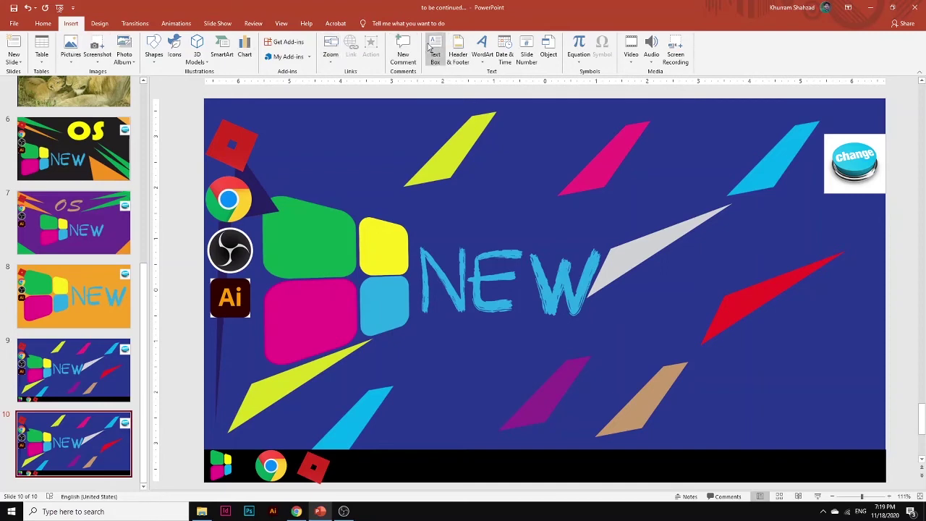
left_click(156, 57)
left_click(178, 84)
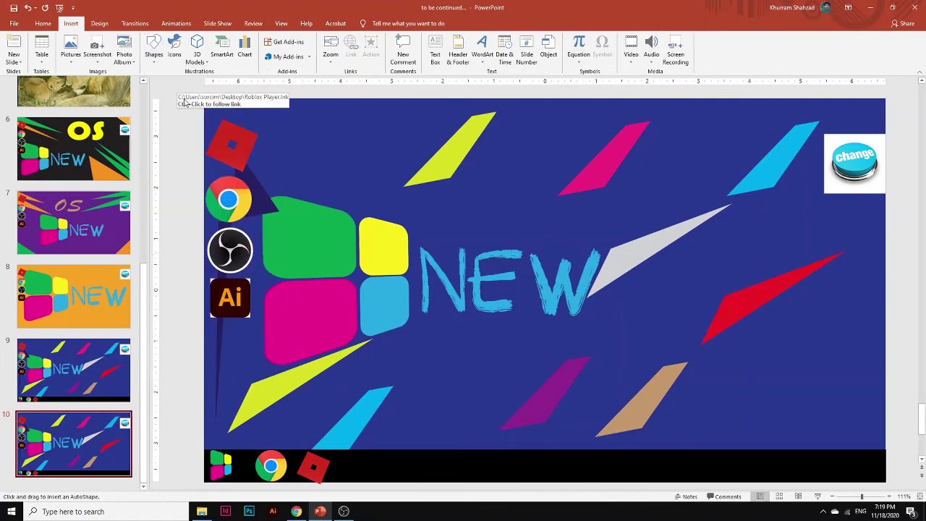
mouse_move(203, 265)
left_mouse_down()
mouse_move(268, 287)
mouse_move(206, 266)
mouse_move(310, 339)
mouse_move(364, 391)
mouse_move(395, 423)
mouse_move(401, 439)
mouse_move(391, 449)
left_mouse_up()
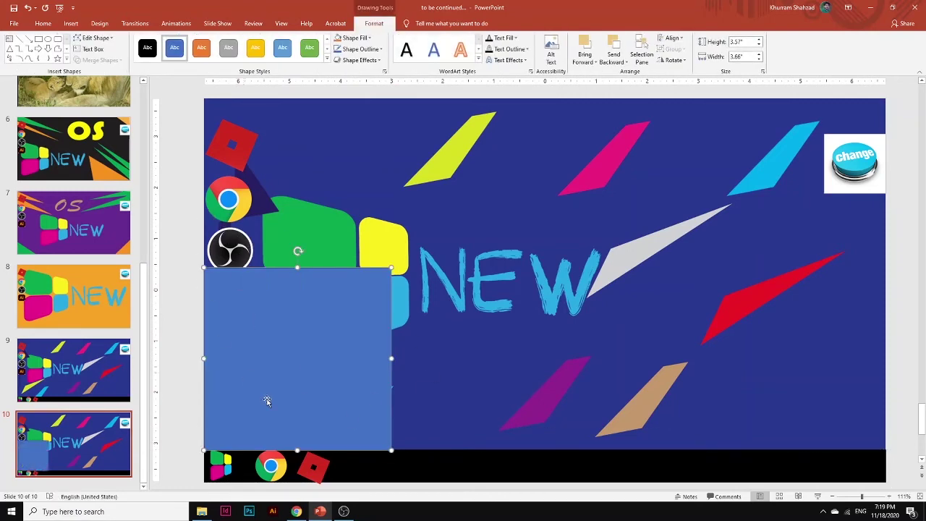
left_click(147, 48)
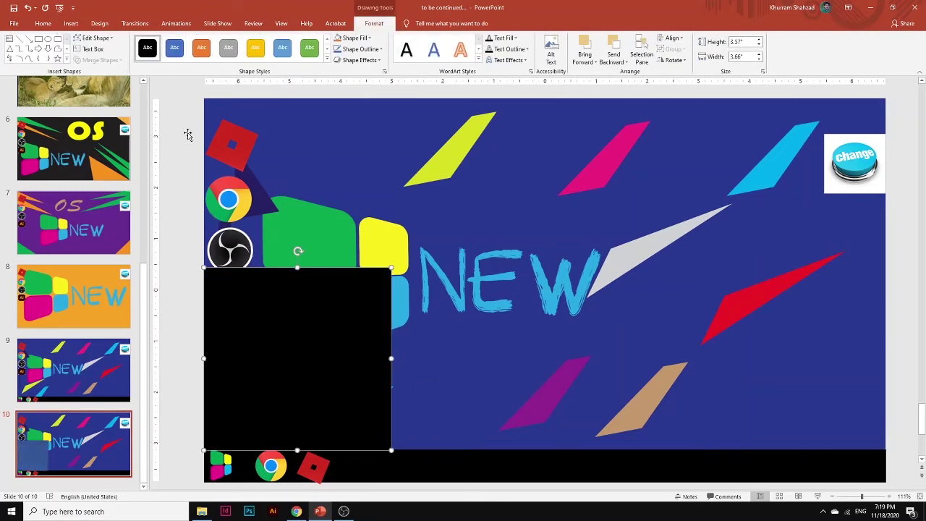
left_click(193, 261)
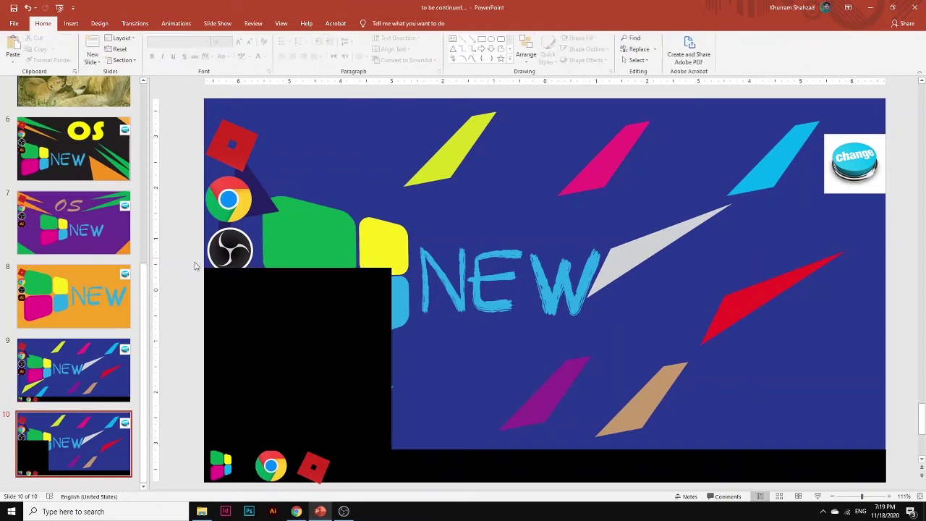
Add a new blank slide 11 after slide 10.
left_click(71, 24)
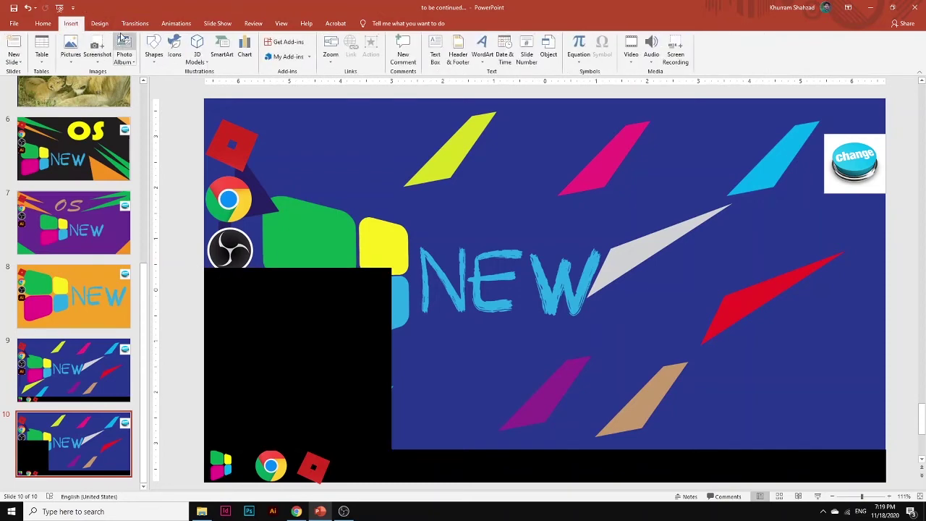
scroll(83, 340, "up", 3)
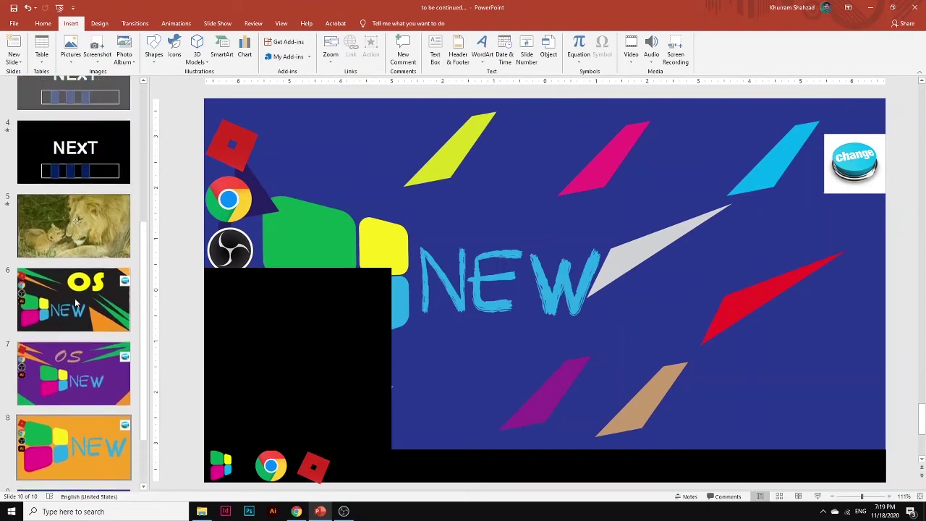
scroll(76, 298, "down", 5)
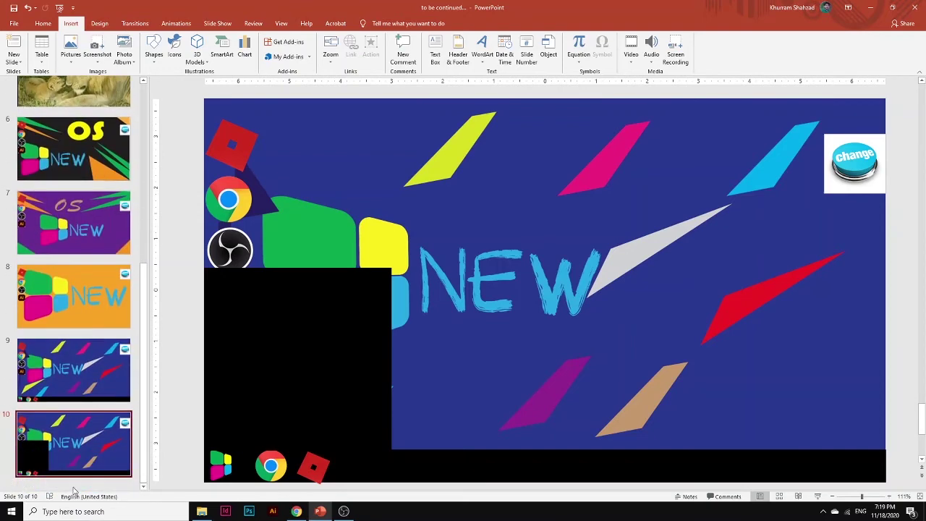
right_click(75, 484)
left_click(101, 465)
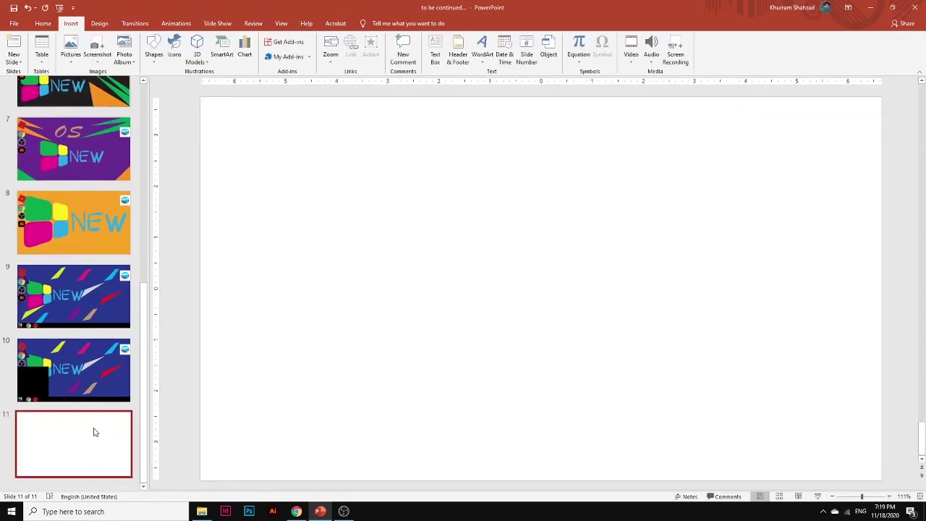
Draw a rectangle covering all of slide 11, 7.5" high and 13.33" wide, and style it black.
left_click(44, 23)
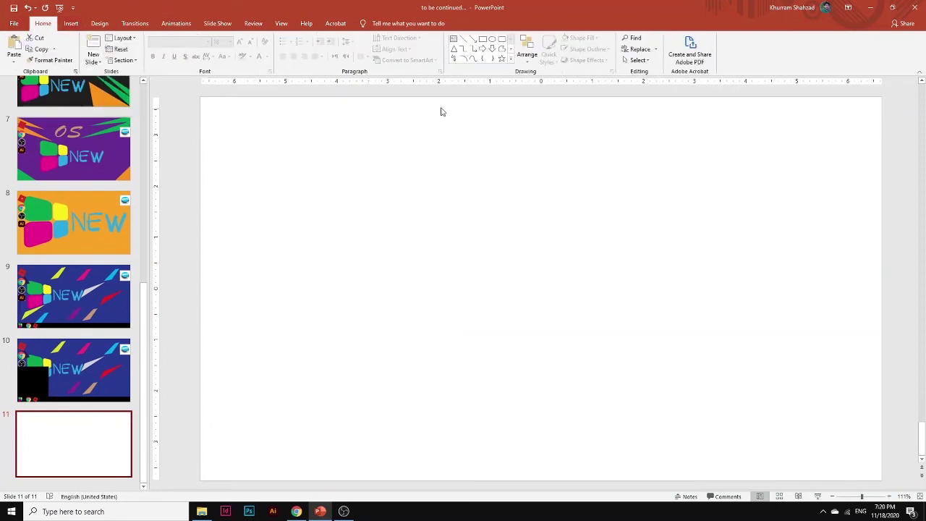
left_click(483, 39)
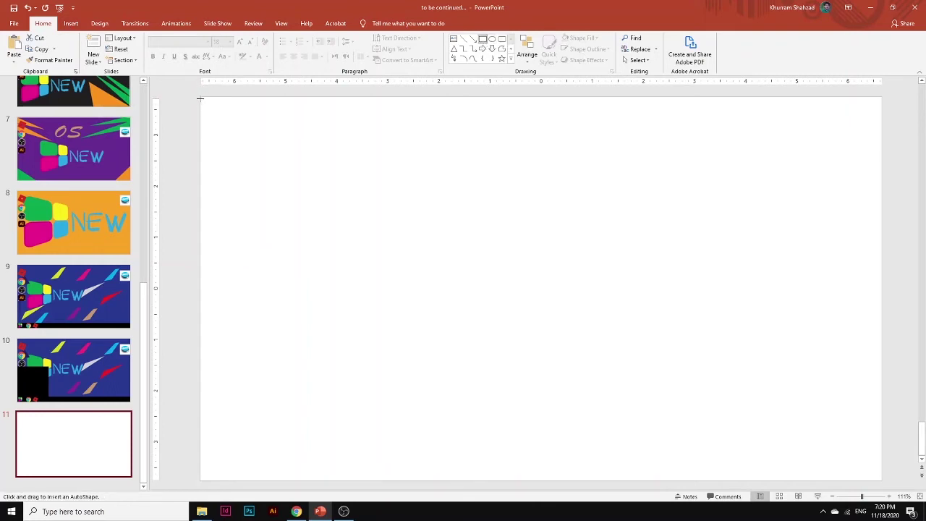
mouse_move(203, 100)
left_mouse_down()
mouse_move(494, 289)
mouse_move(828, 476)
mouse_move(883, 481)
left_mouse_up()
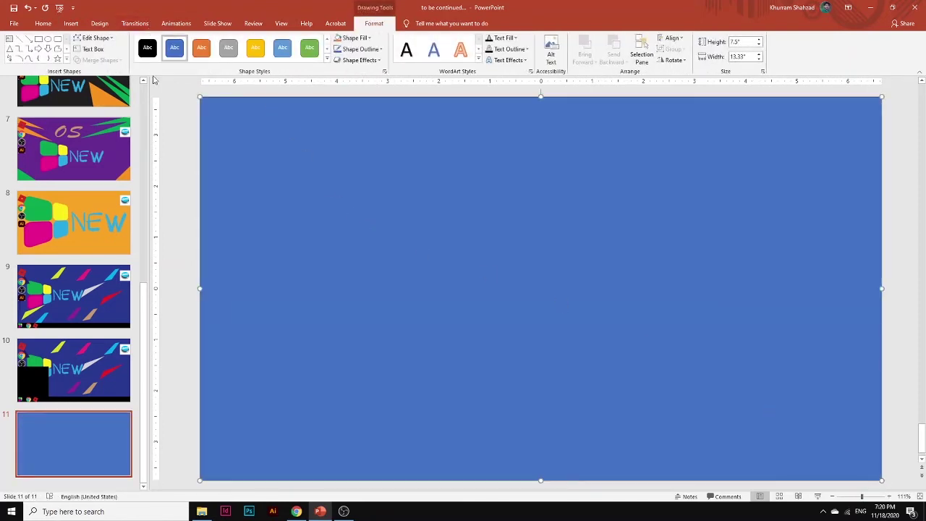
left_click(151, 54)
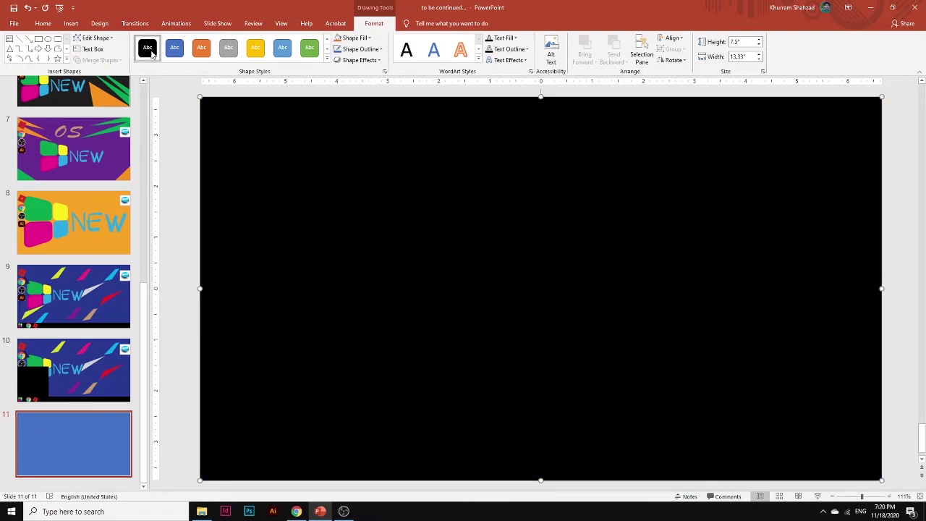
left_click(191, 135)
left_click(71, 24)
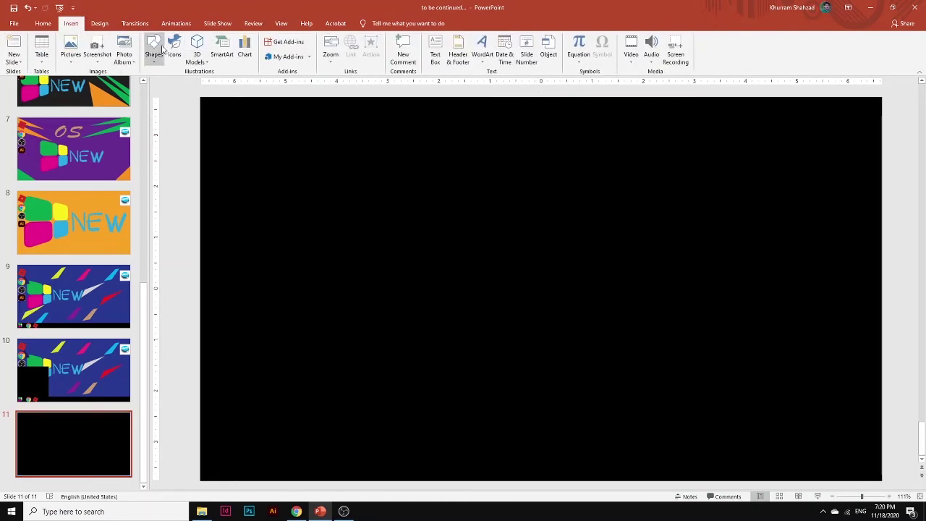
left_click(71, 51)
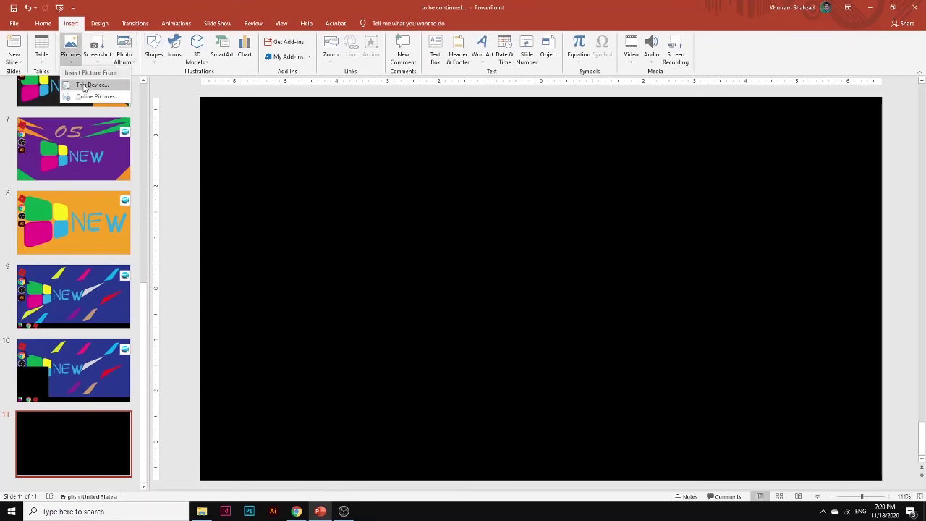
left_click(86, 86)
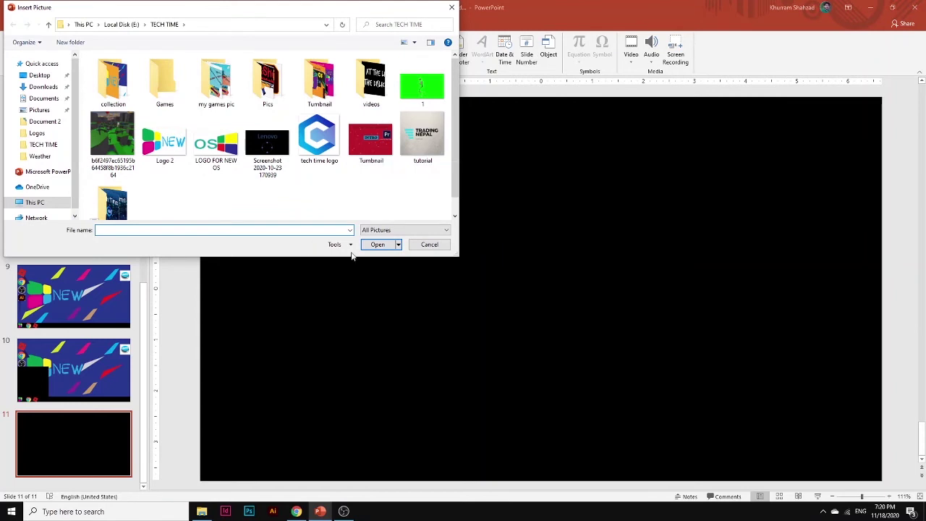
left_click(427, 245)
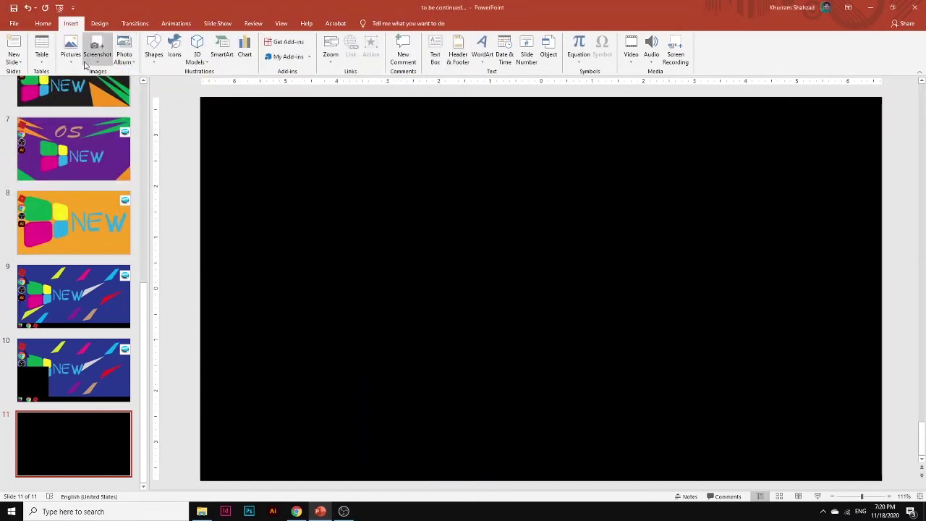
left_click(75, 62)
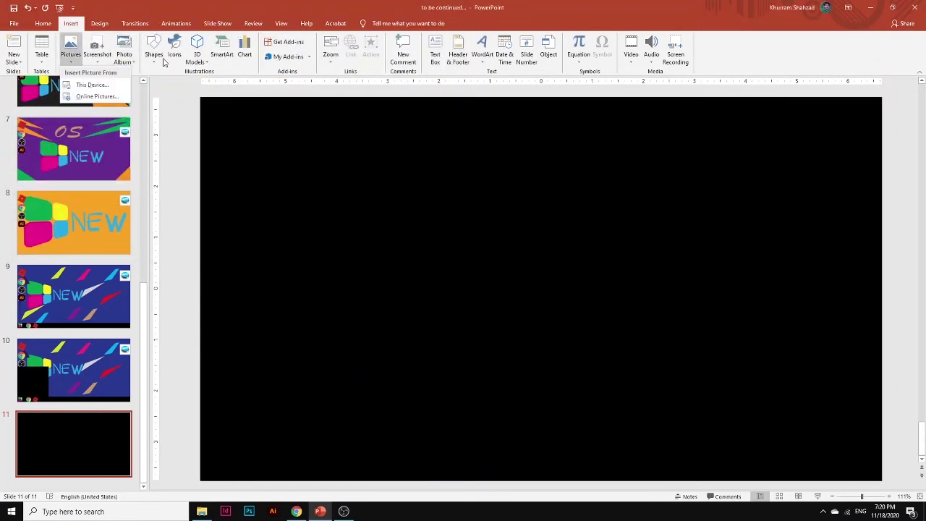
Insert a slide zoom linked to slide 10 on the black slide and move it slightly down and left of the centre.
left_click(330, 62)
left_click(332, 95)
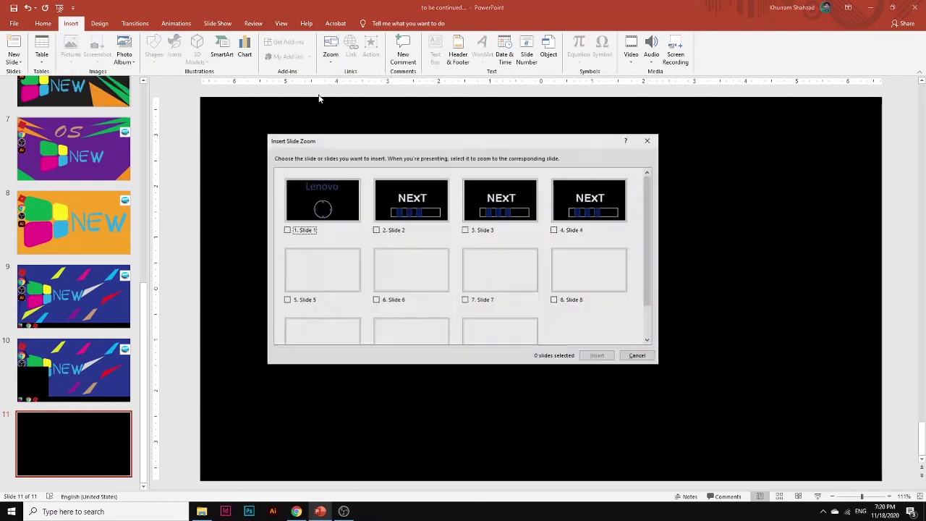
scroll(432, 270, "down", 1)
left_click(435, 309)
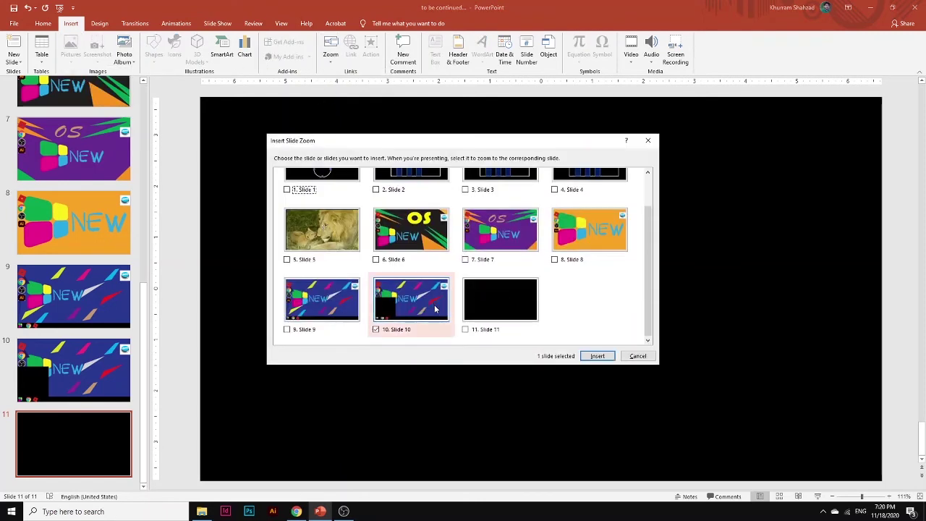
left_click(598, 356)
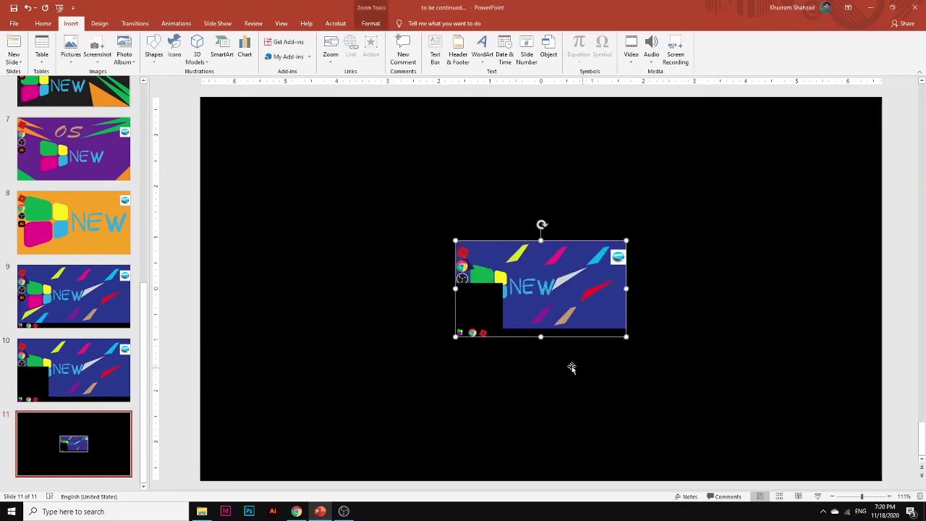
left_click_drag(558, 291, 459, 321)
Change the slide zoom's image to a round power-button picture found by searching online pictures for "power on".
right_click(459, 321)
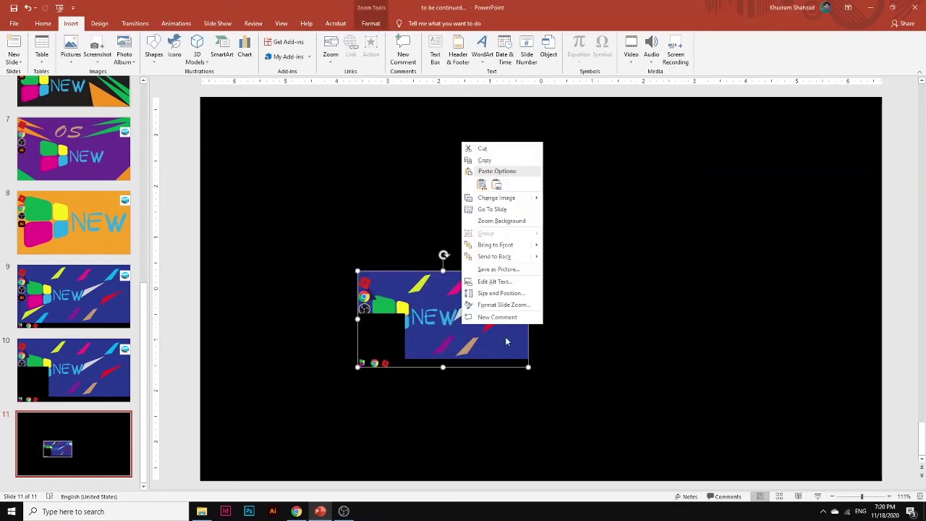
left_click(514, 202)
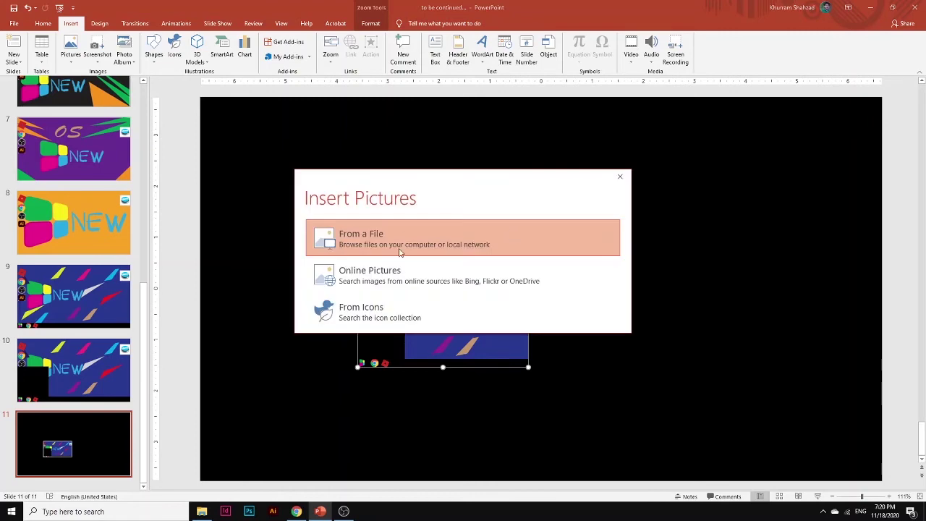
left_click(362, 274)
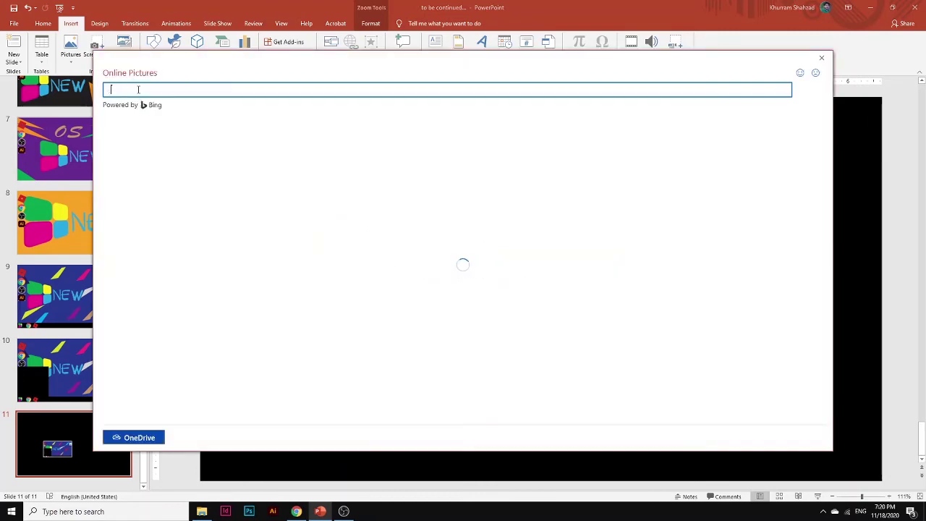
type("pow")
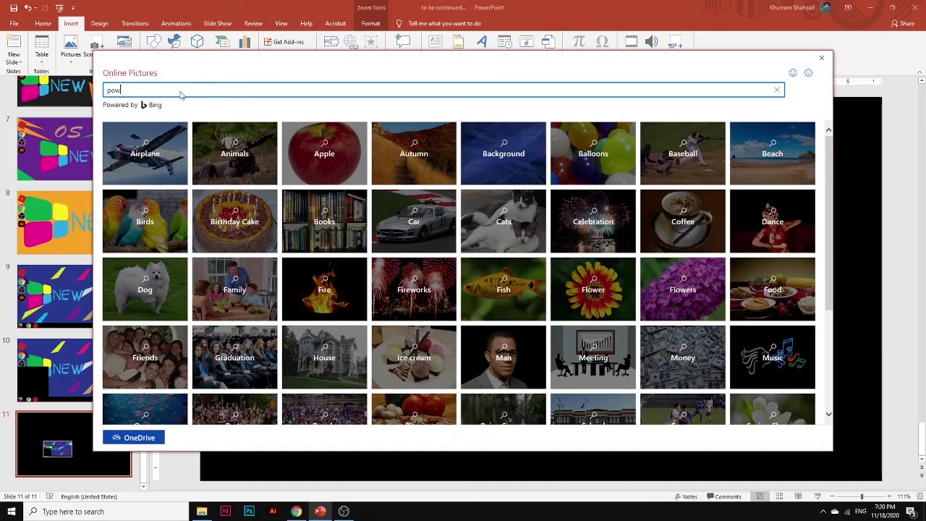
type("er on")
key("Return")
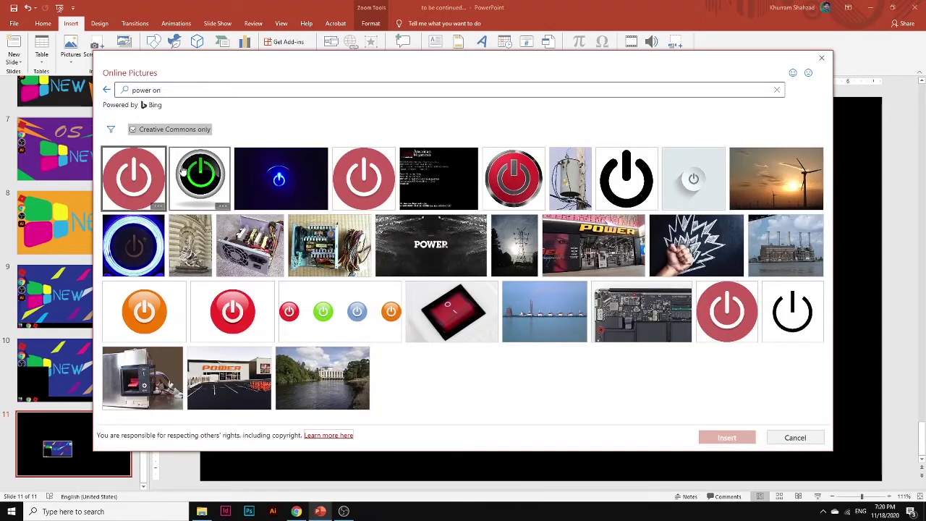
left_click(215, 172)
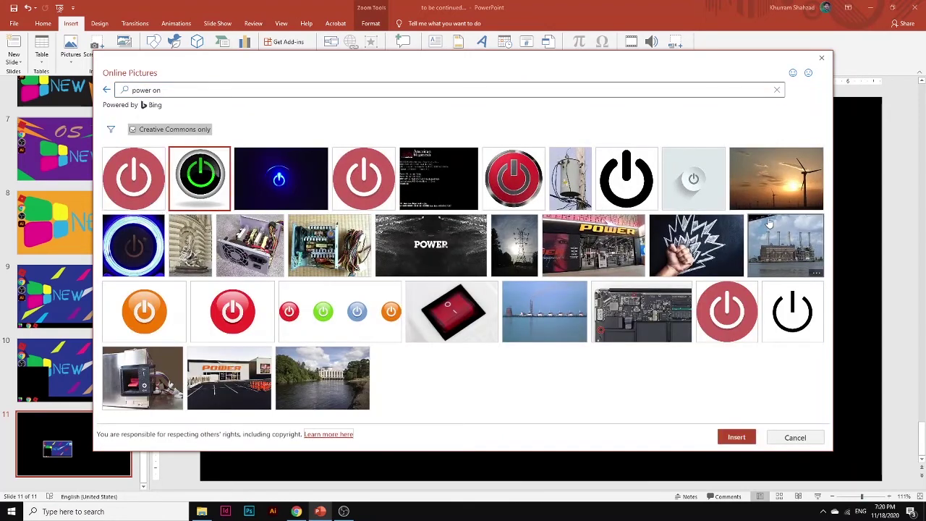
left_click(378, 173)
left_click(737, 439)
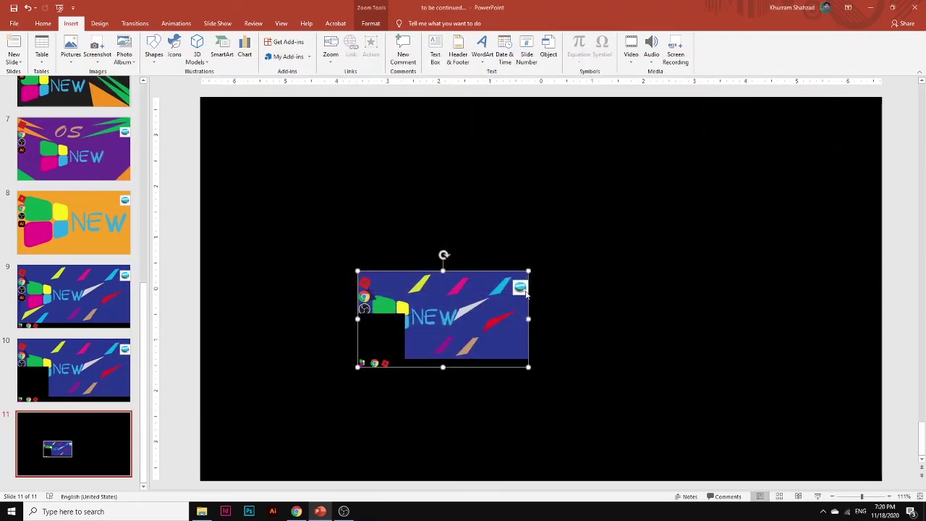